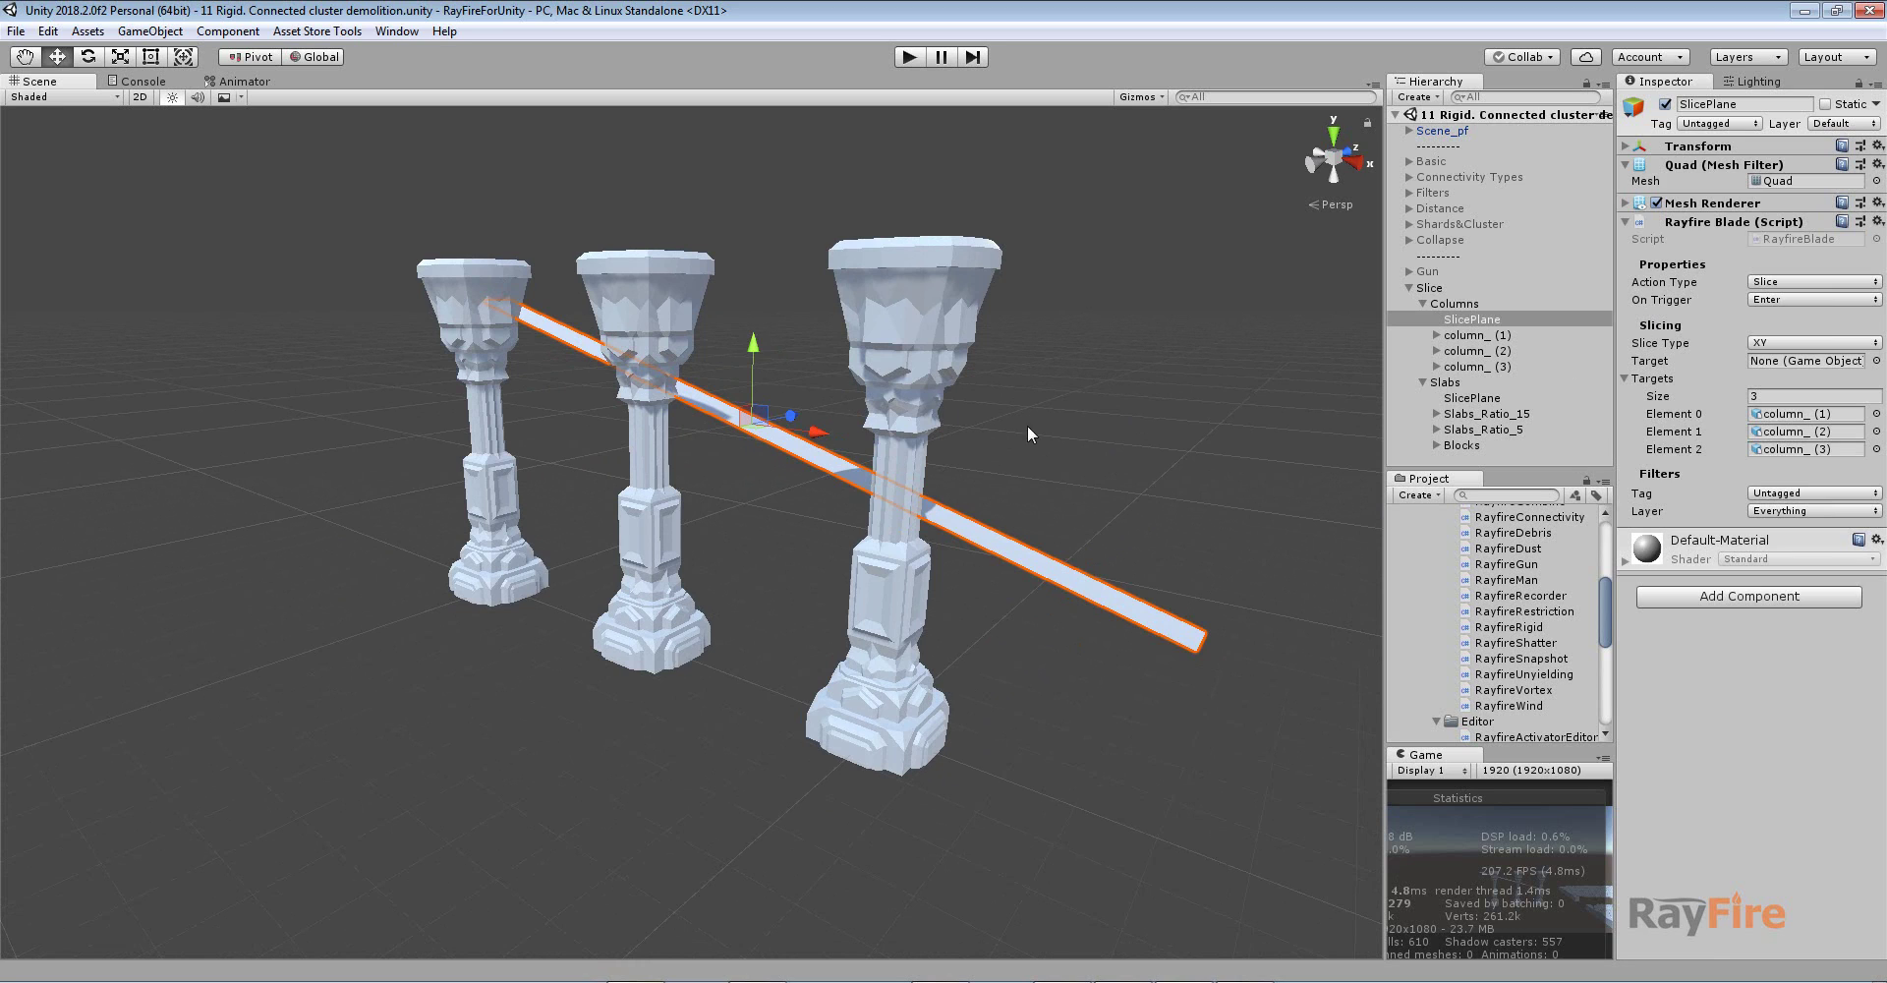
# - Select all three columns together and check the Slice By Blade option in their Demolition limitations
pyautogui.click(890, 411)
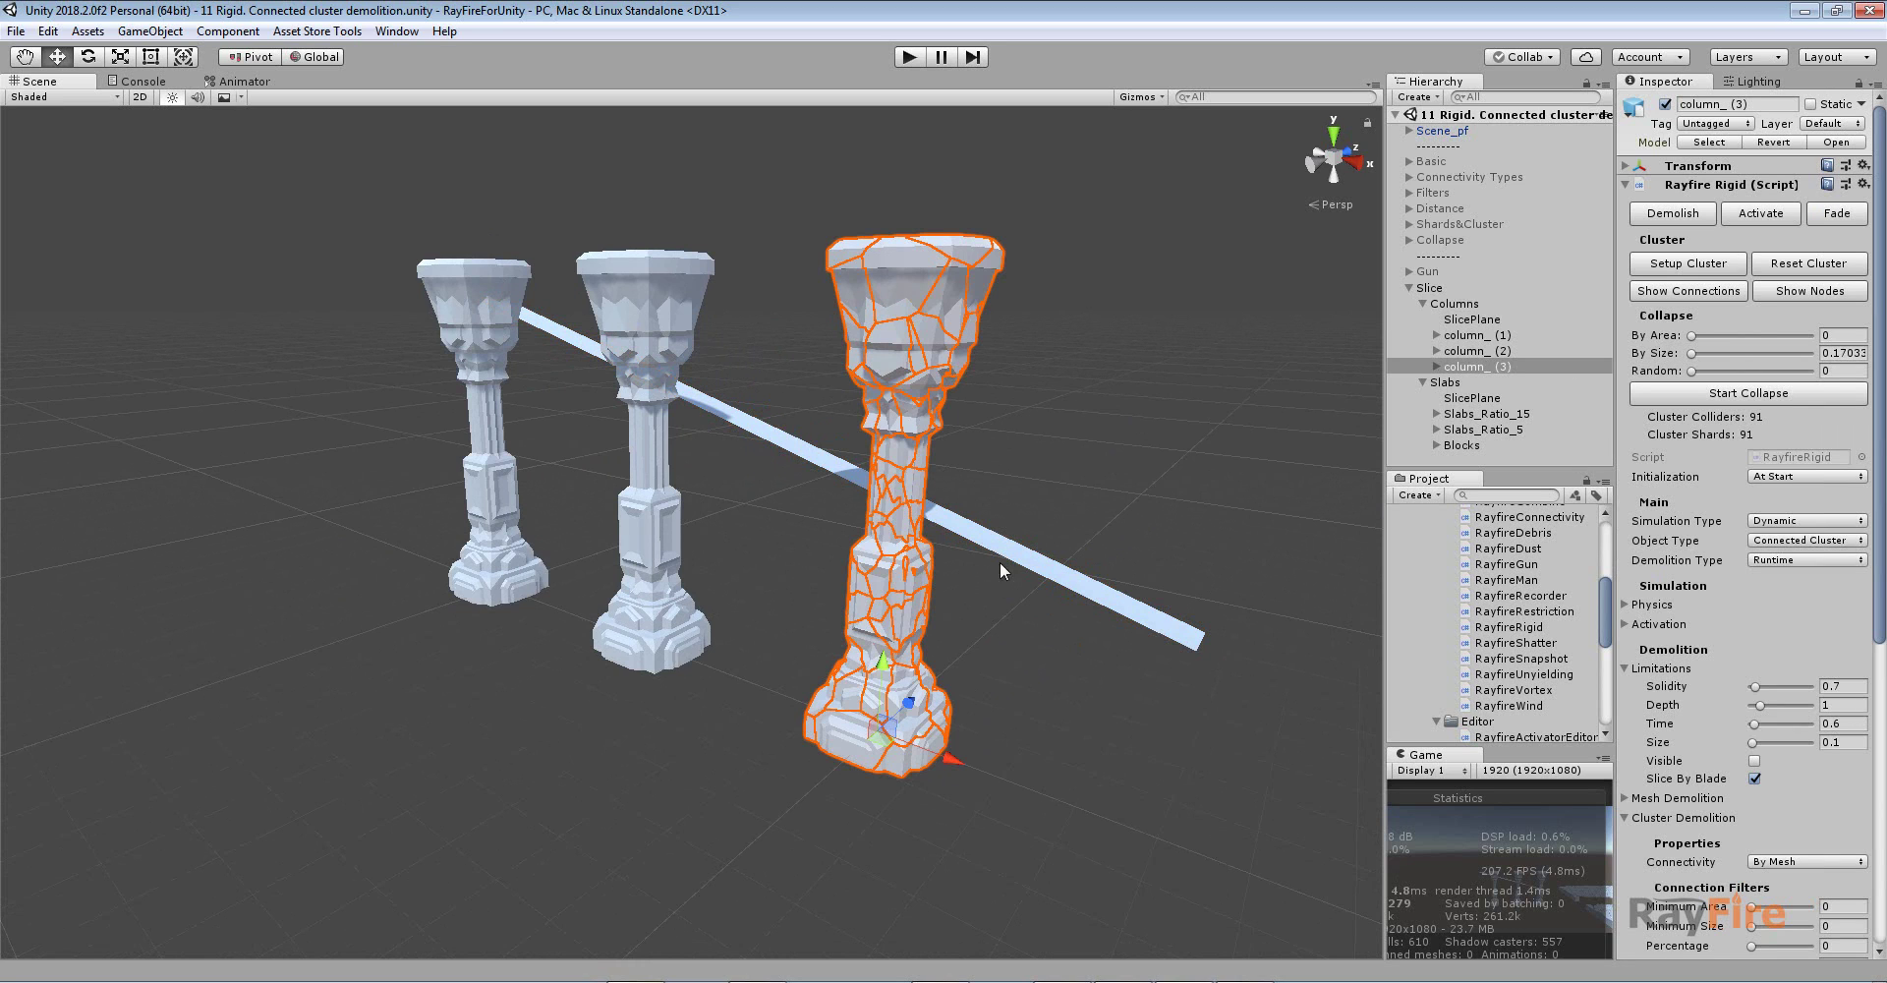
pyautogui.keyDown('shift'); pyautogui.click(639, 320); pyautogui.keyUp('shift')
pyautogui.keyDown('shift'); pyautogui.click(504, 299); pyautogui.keyUp('shift')
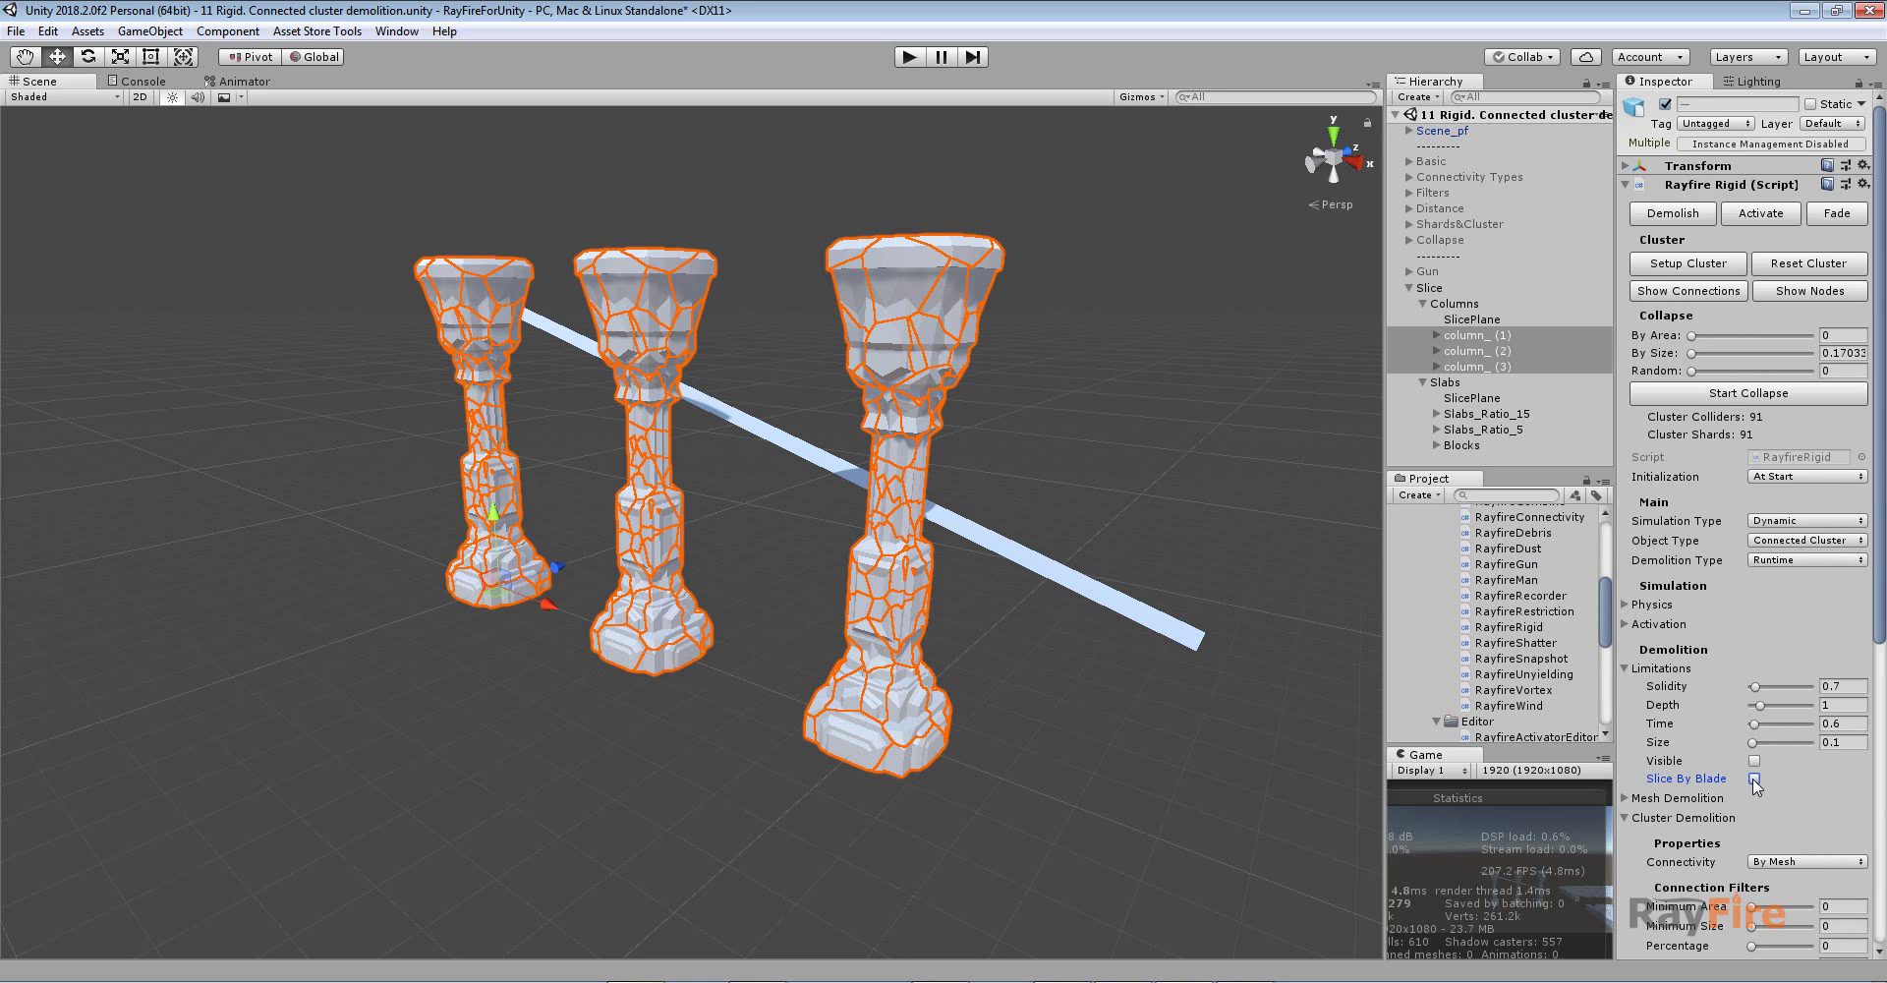
# - Select the SlicePlane crossing the columns and examine its Rayfire Blade targets, locating each listed column in the scene hierarchy
pyautogui.moveTo(1230, 550); pyautogui.dragTo(1102, 551, button='middle')
pyautogui.click(1003, 548)
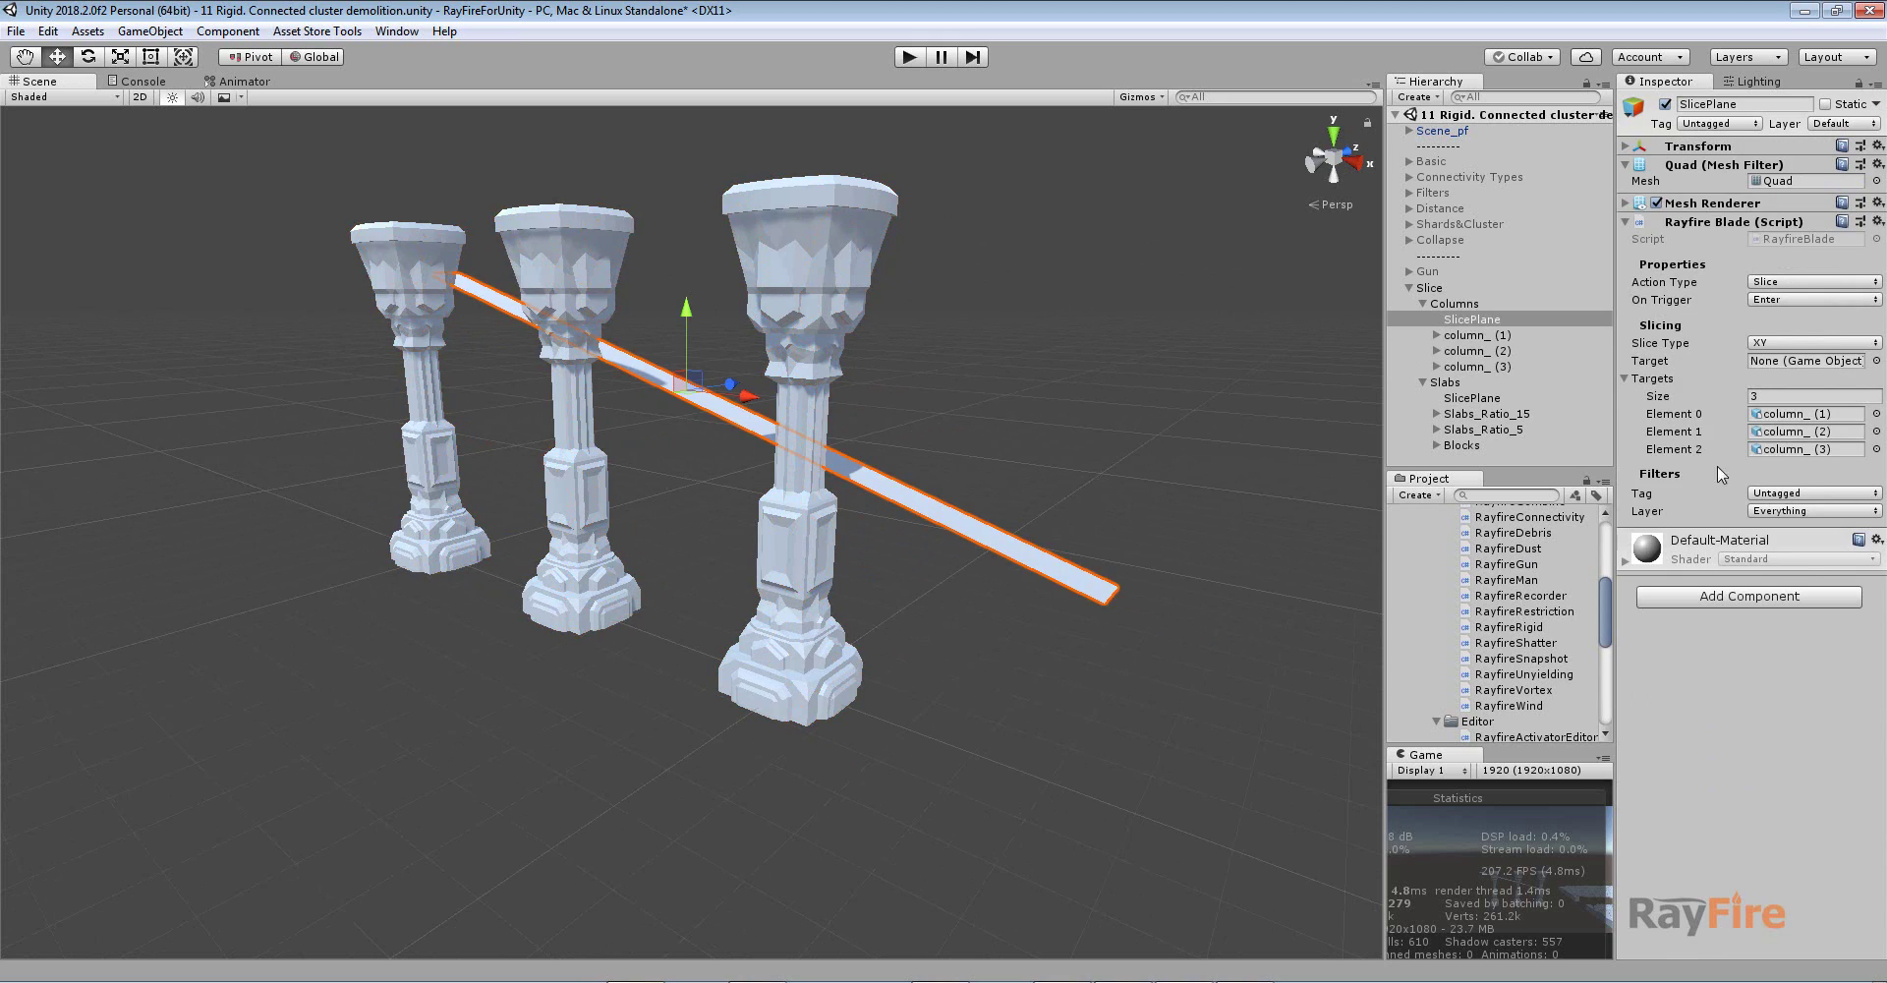
pyautogui.click(1769, 395)
pyautogui.click(1780, 362)
pyautogui.click(1763, 395)
pyautogui.click(960, 286)
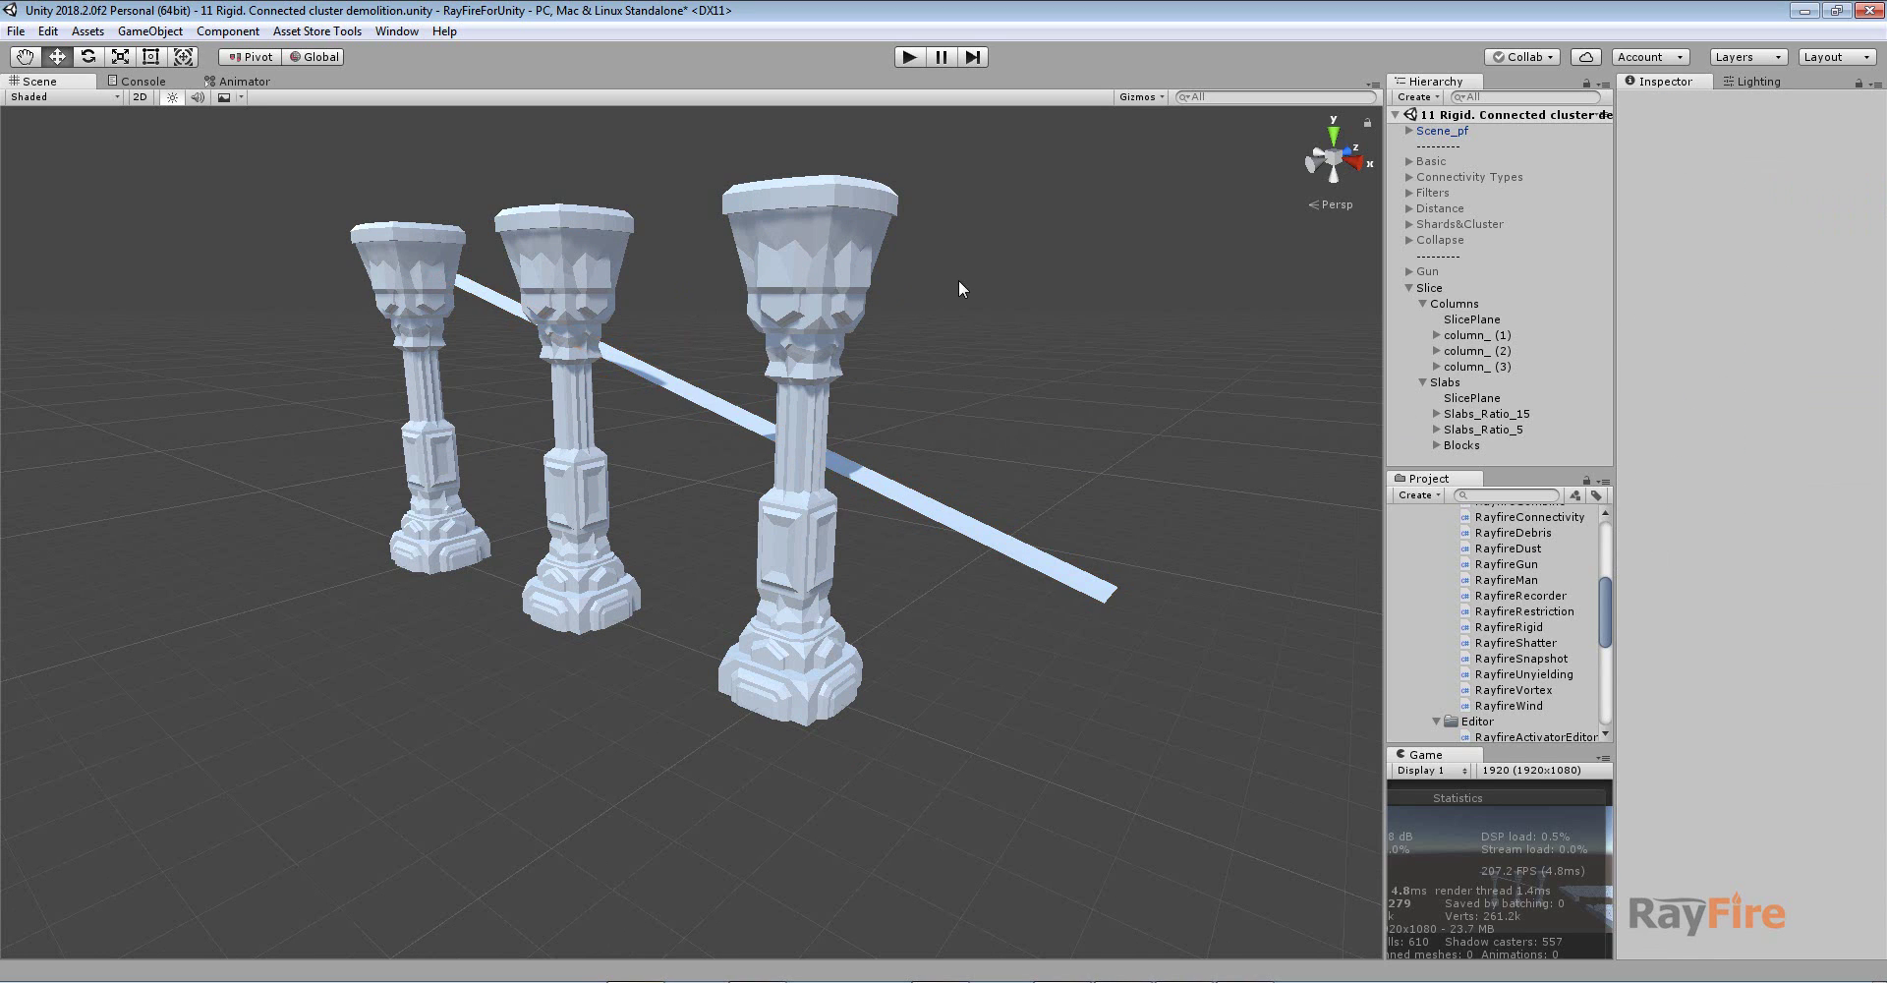
pyautogui.click(971, 524)
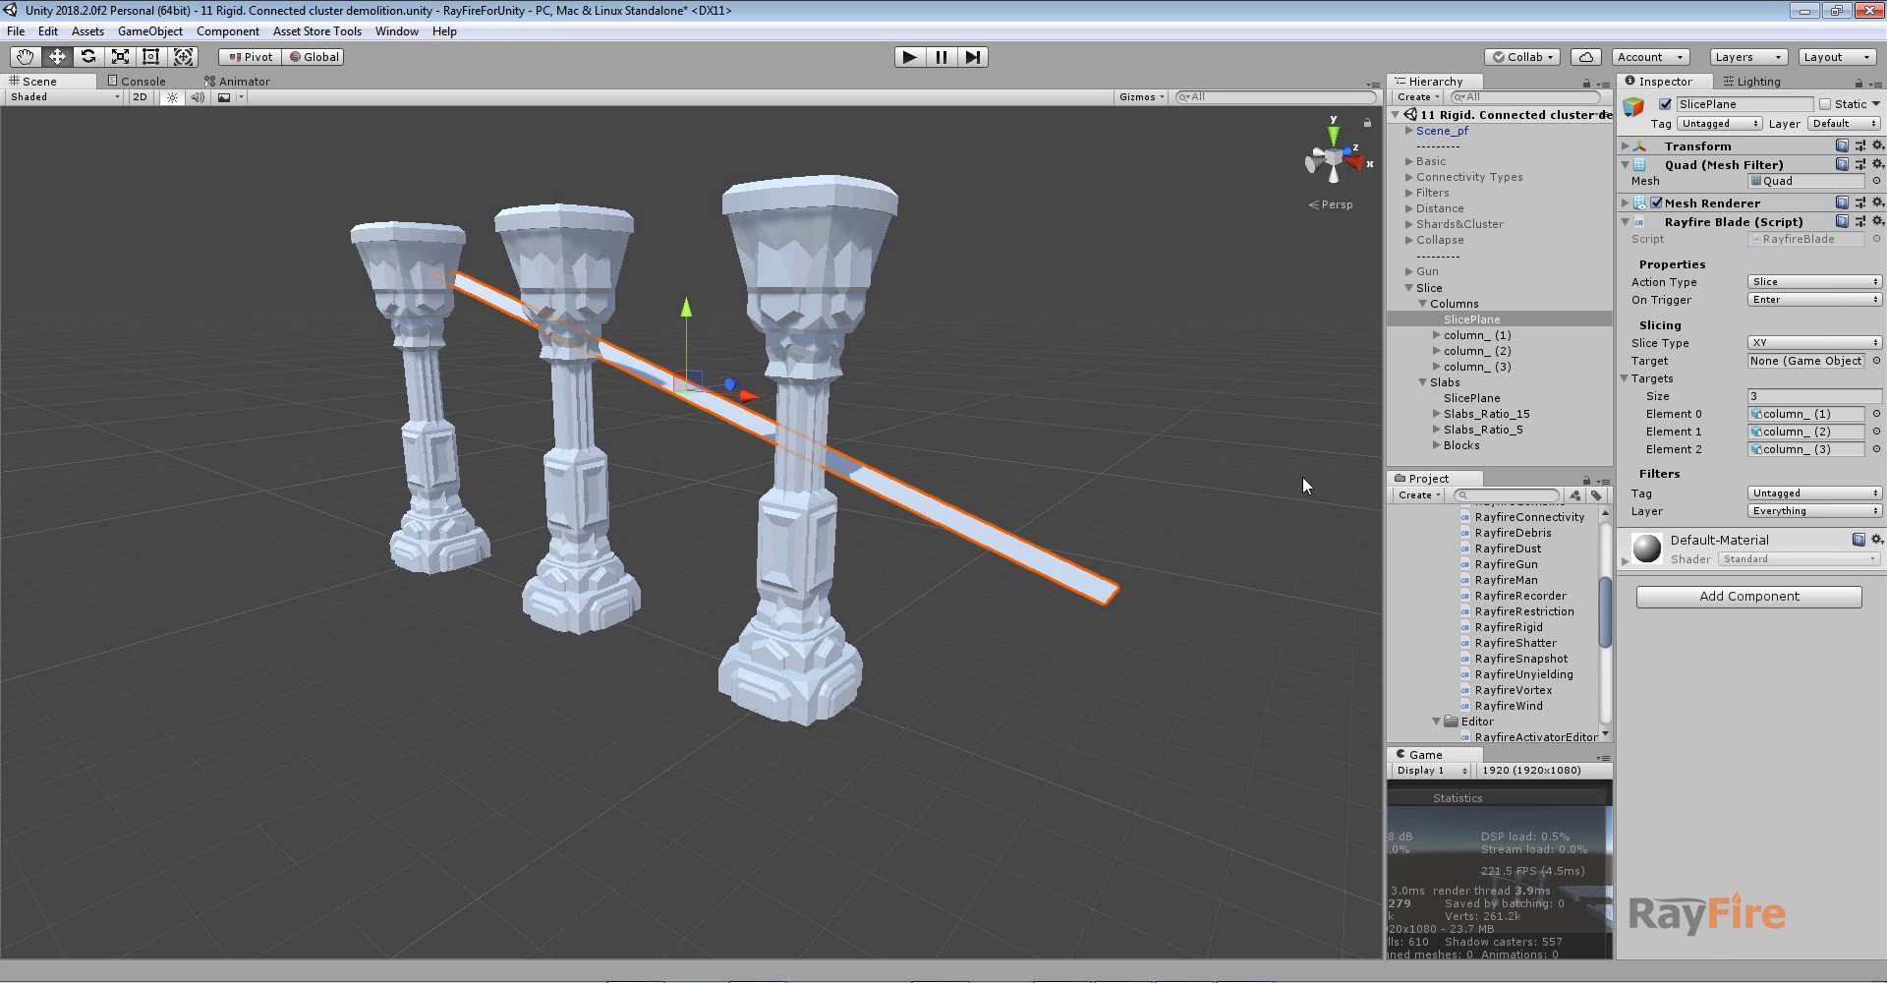
pyautogui.click(1774, 414)
pyautogui.click(1774, 431)
pyautogui.click(1774, 449)
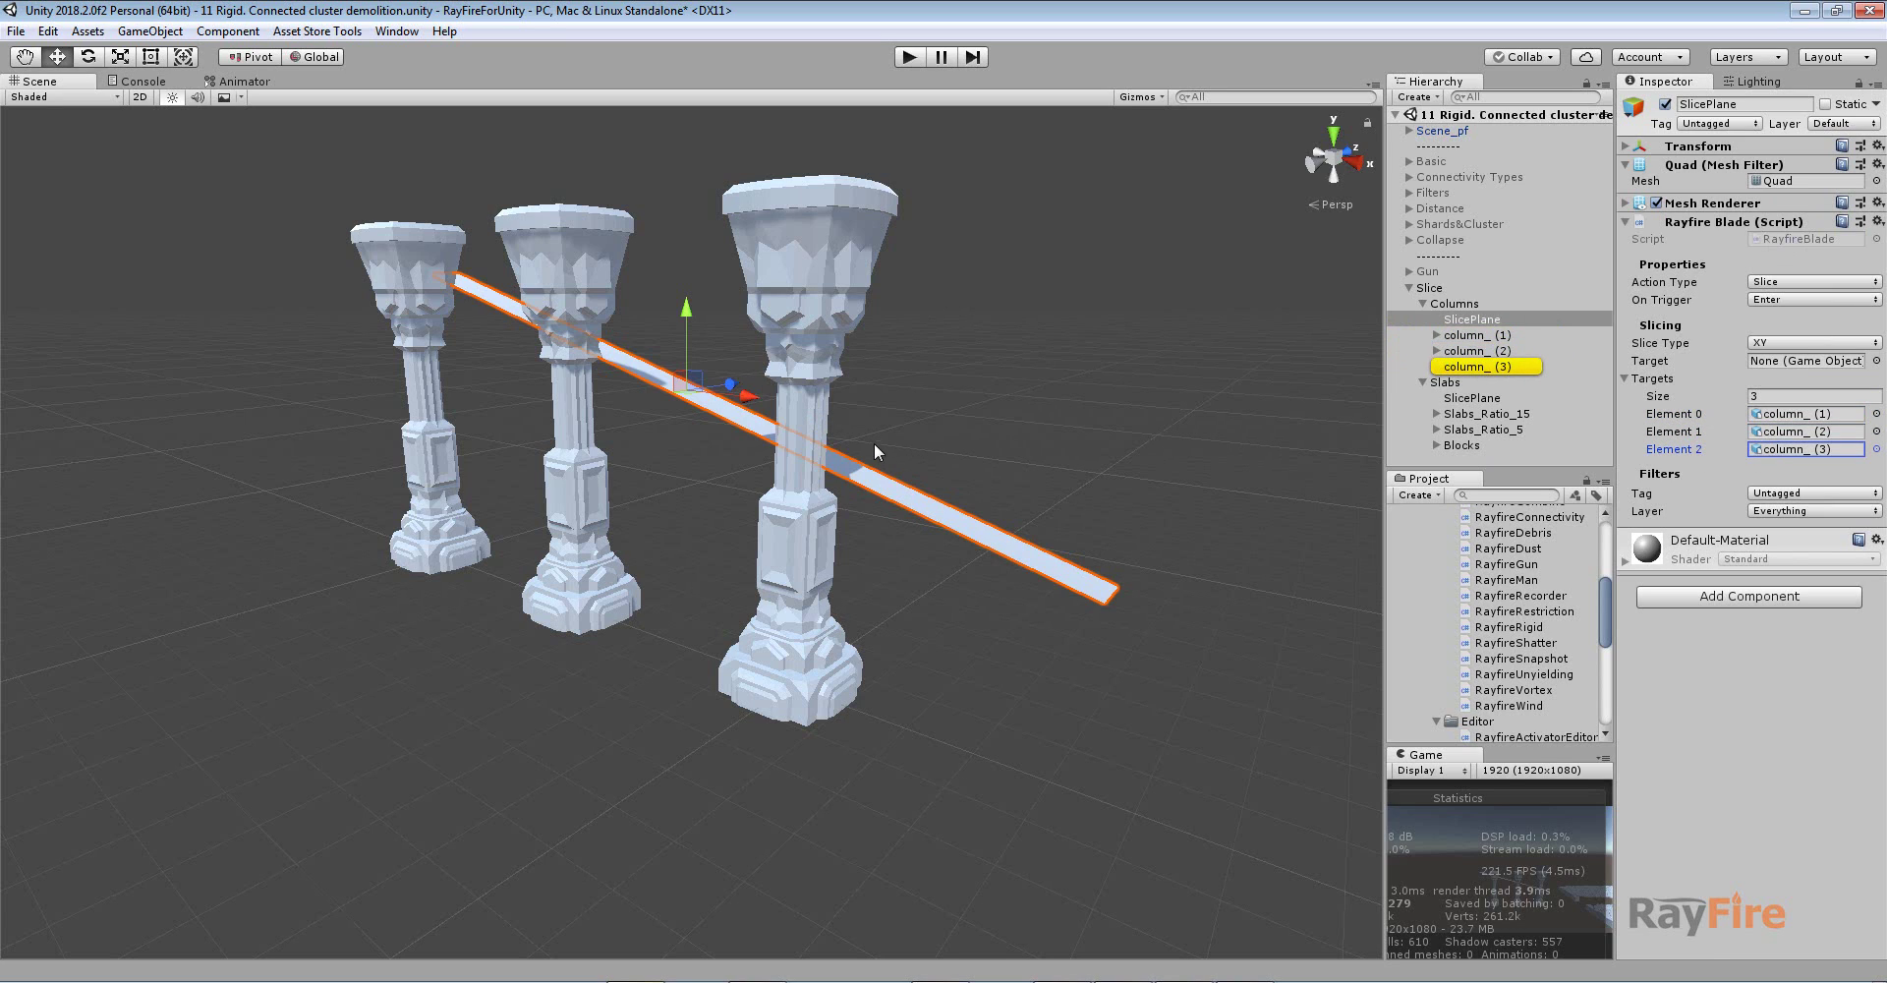
# - Start Play mode and show the cluster connections of all three columns
pyautogui.click(904, 57)
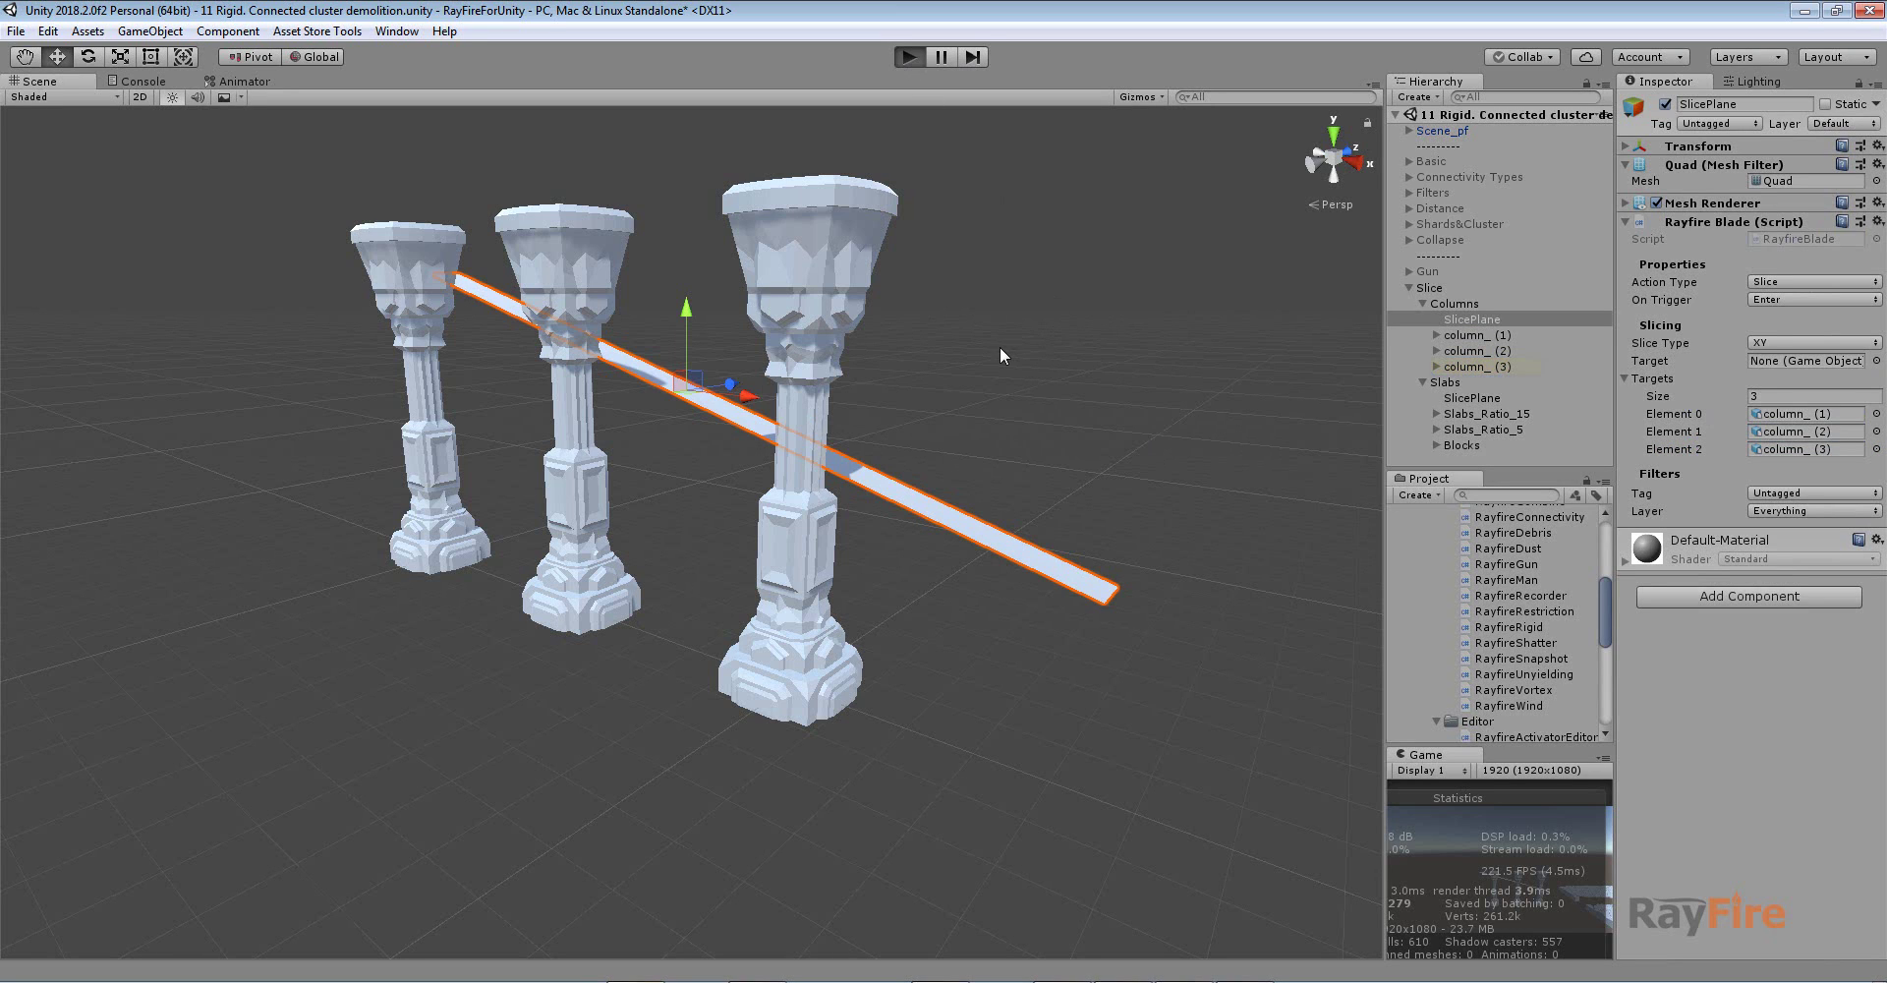
pyautogui.keyDown('alt'); pyautogui.moveTo(1023, 301); pyautogui.dragTo(994, 398); pyautogui.keyUp('alt')
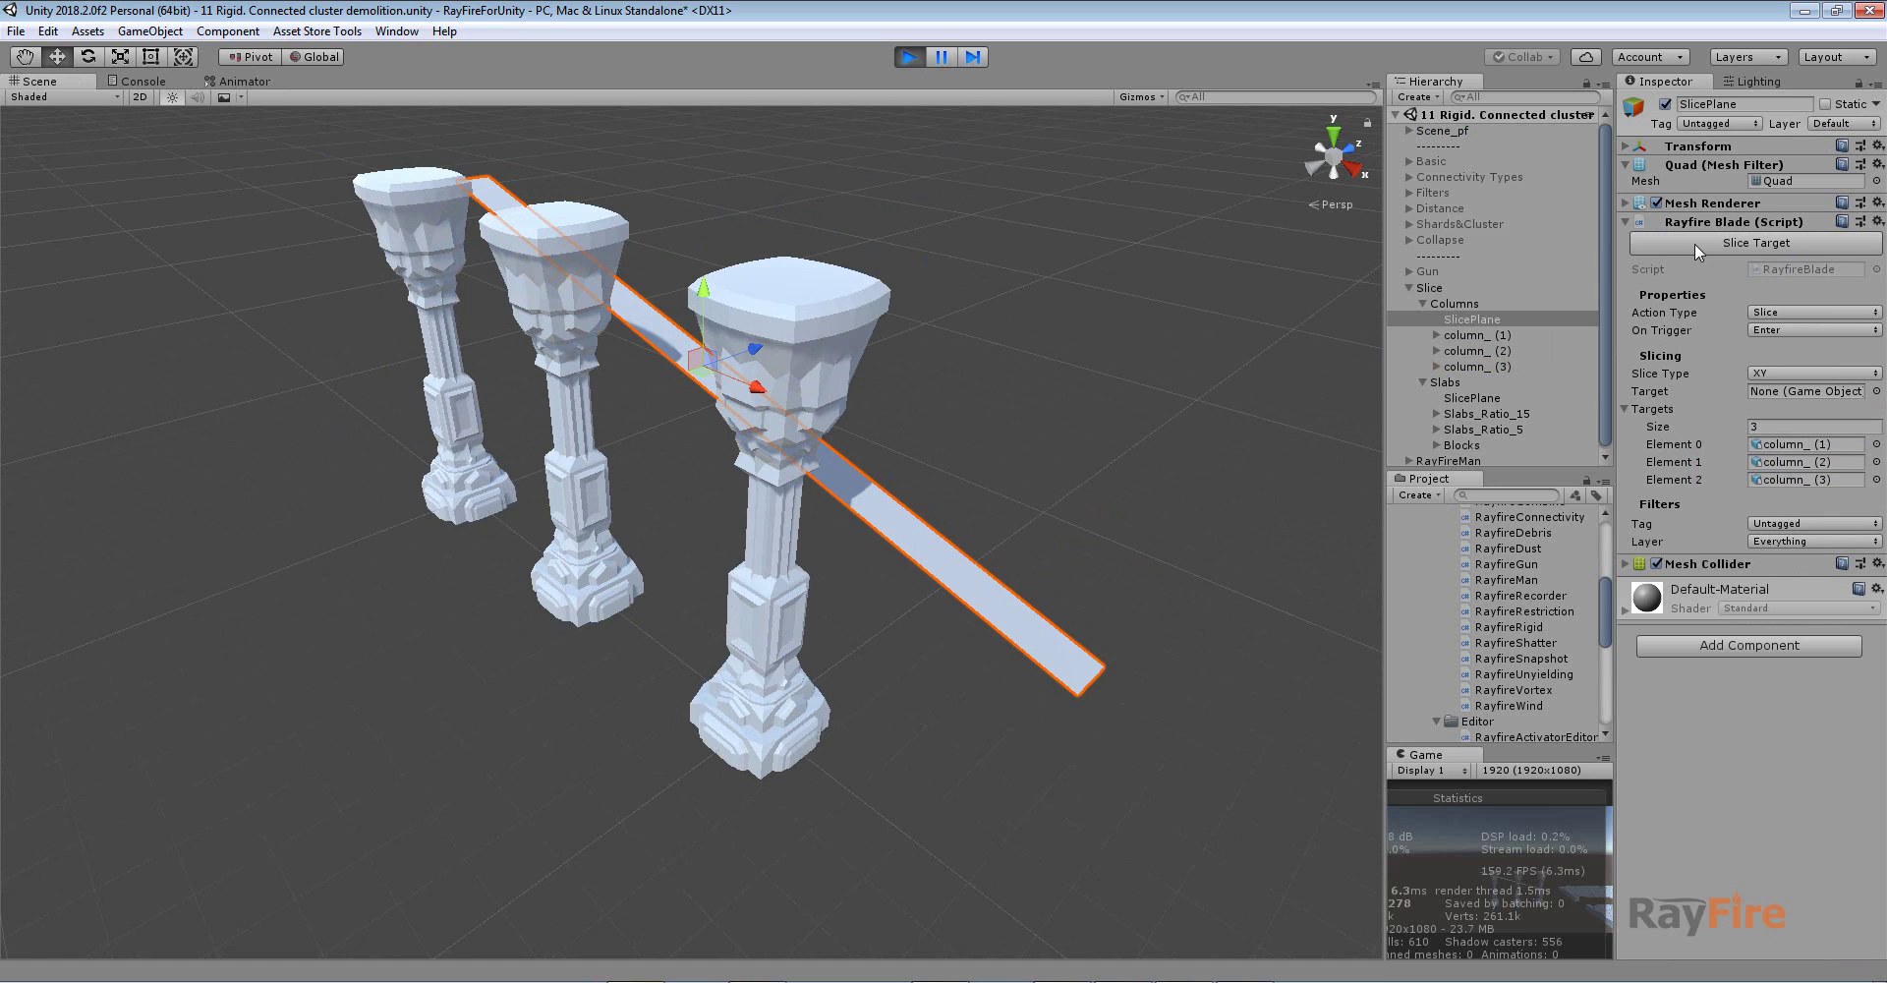
pyautogui.keyDown('alt'); pyautogui.moveTo(1158, 409); pyautogui.dragTo(1265, 376); pyautogui.keyUp('alt')
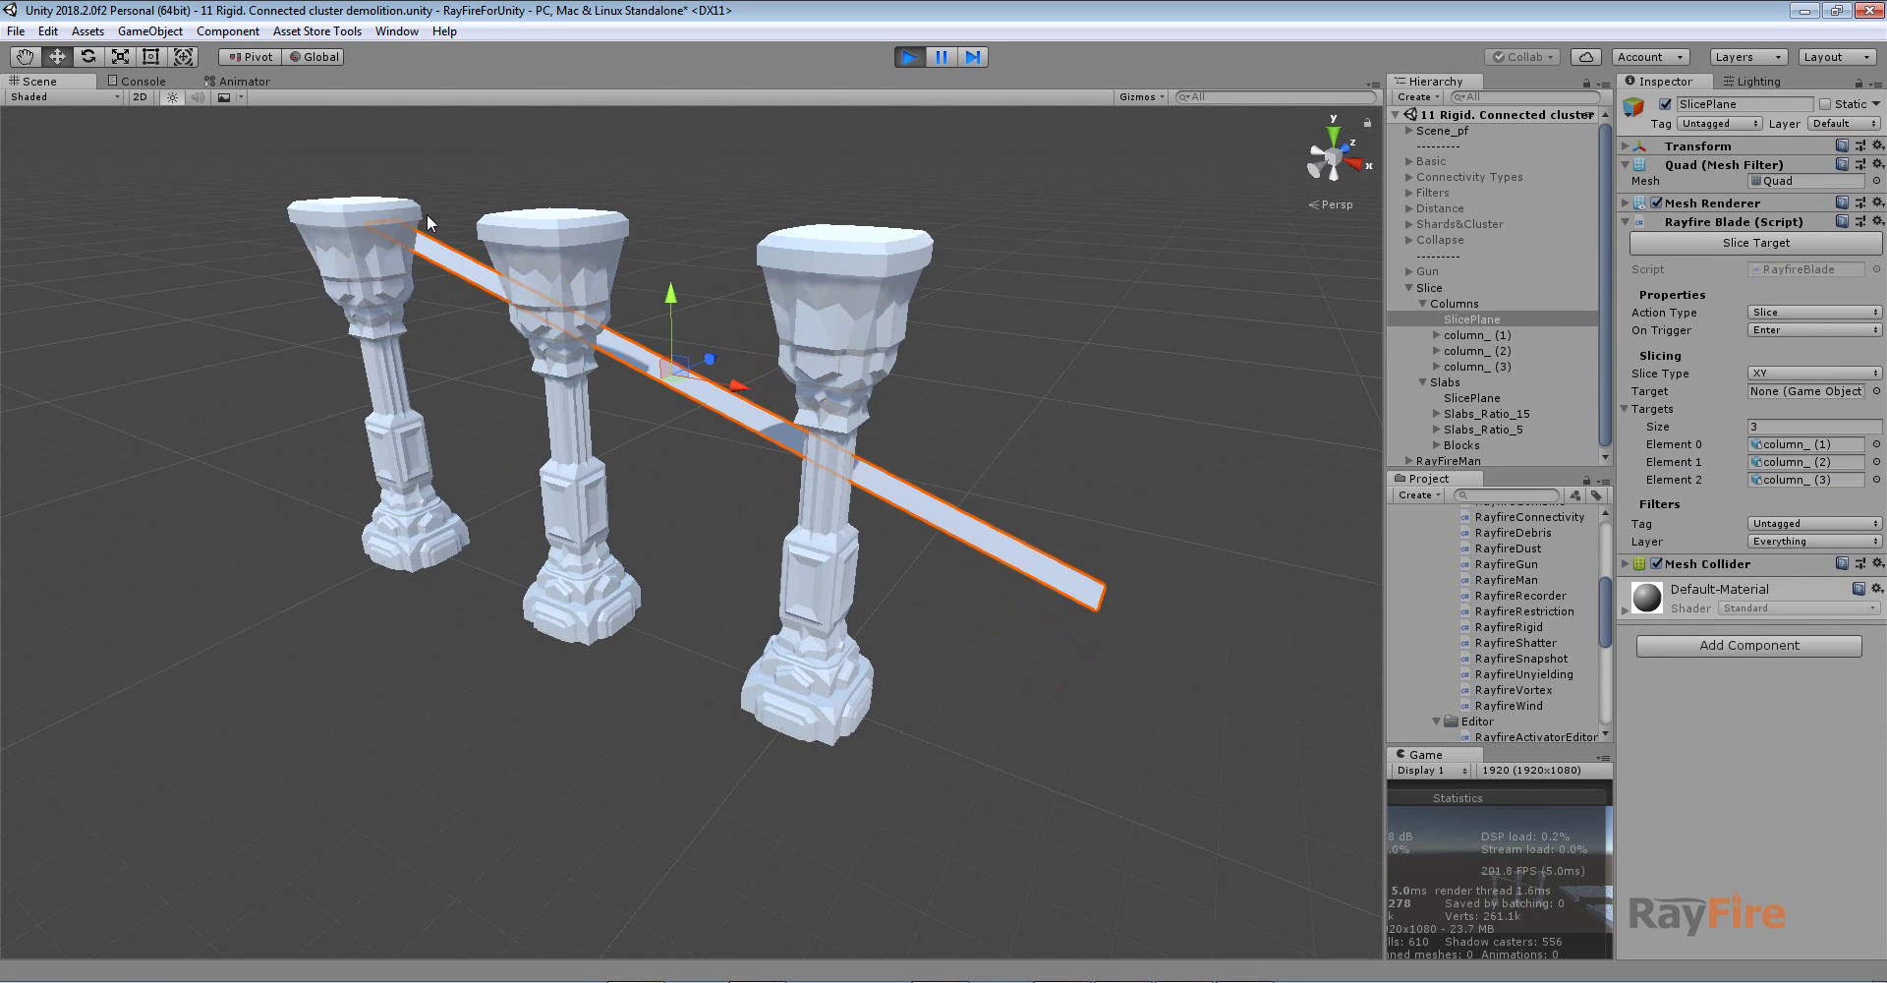
pyautogui.click(344, 232)
pyautogui.keyDown('shift'); pyautogui.click(539, 228); pyautogui.keyUp('shift')
pyautogui.keyDown('shift'); pyautogui.click(817, 271); pyautogui.keyUp('shift')
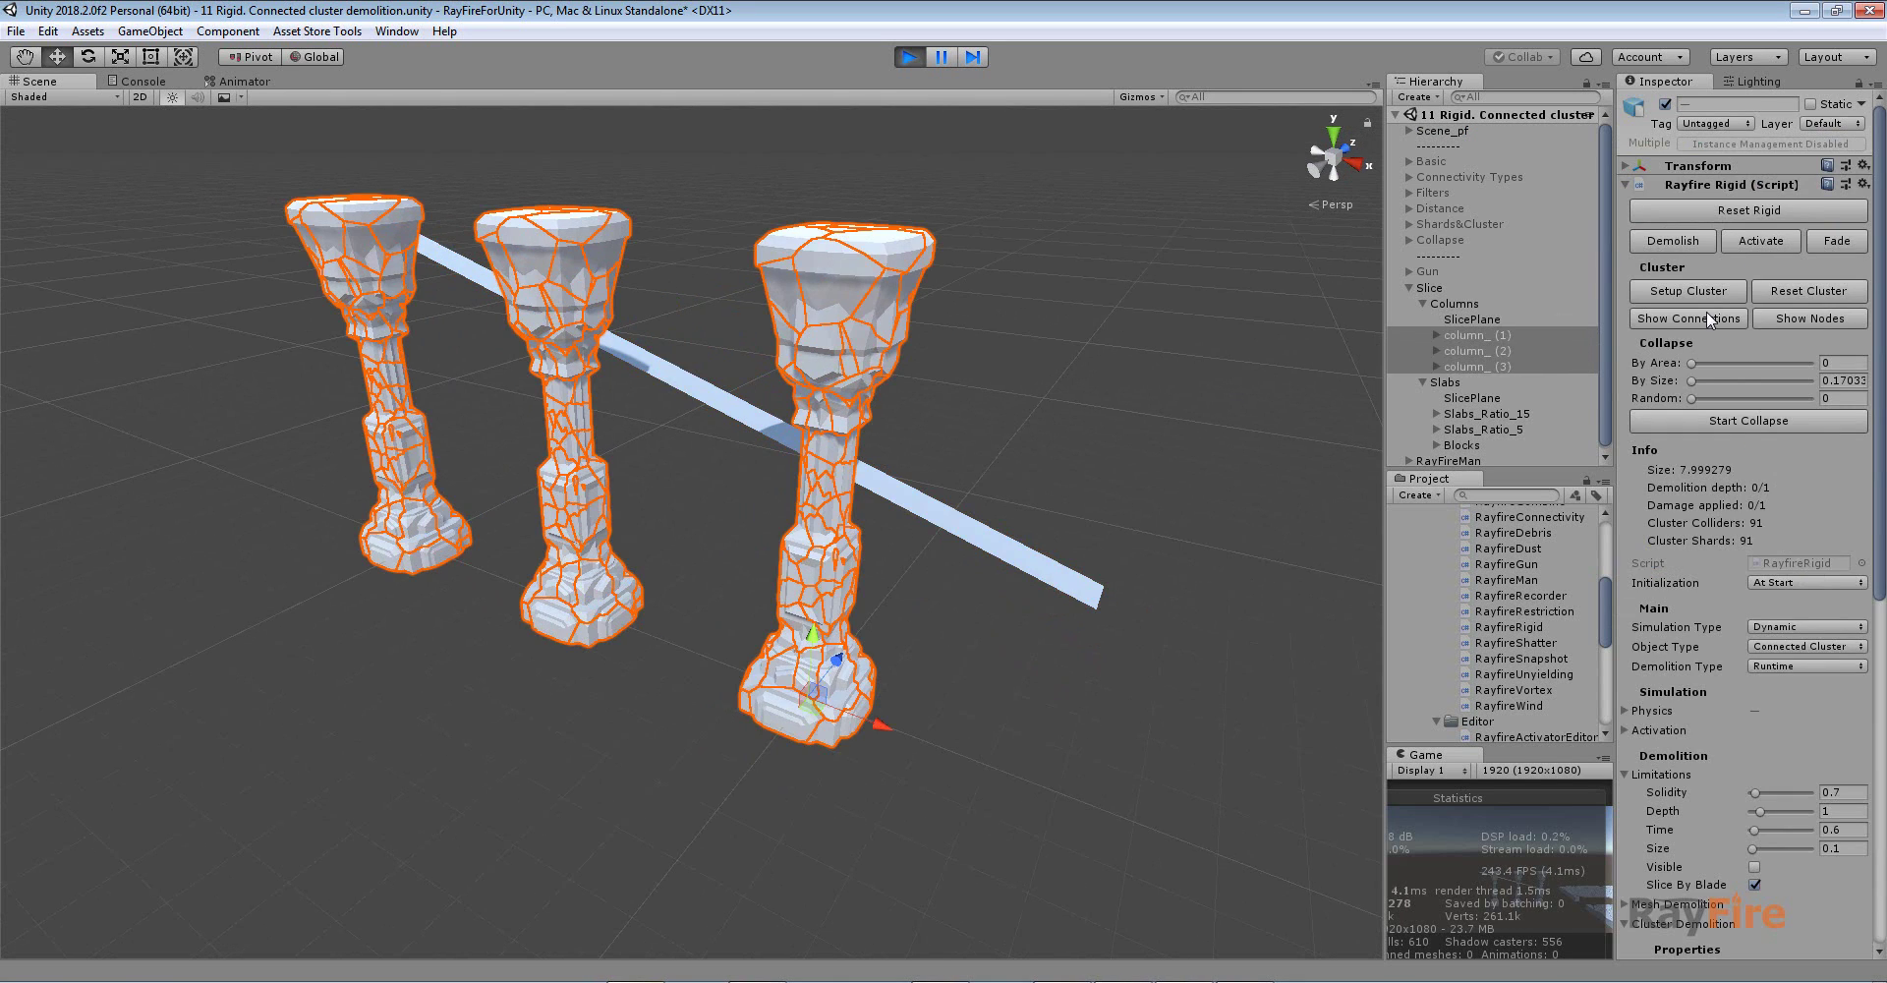
pyautogui.click(1694, 316)
pyautogui.click(1088, 283)
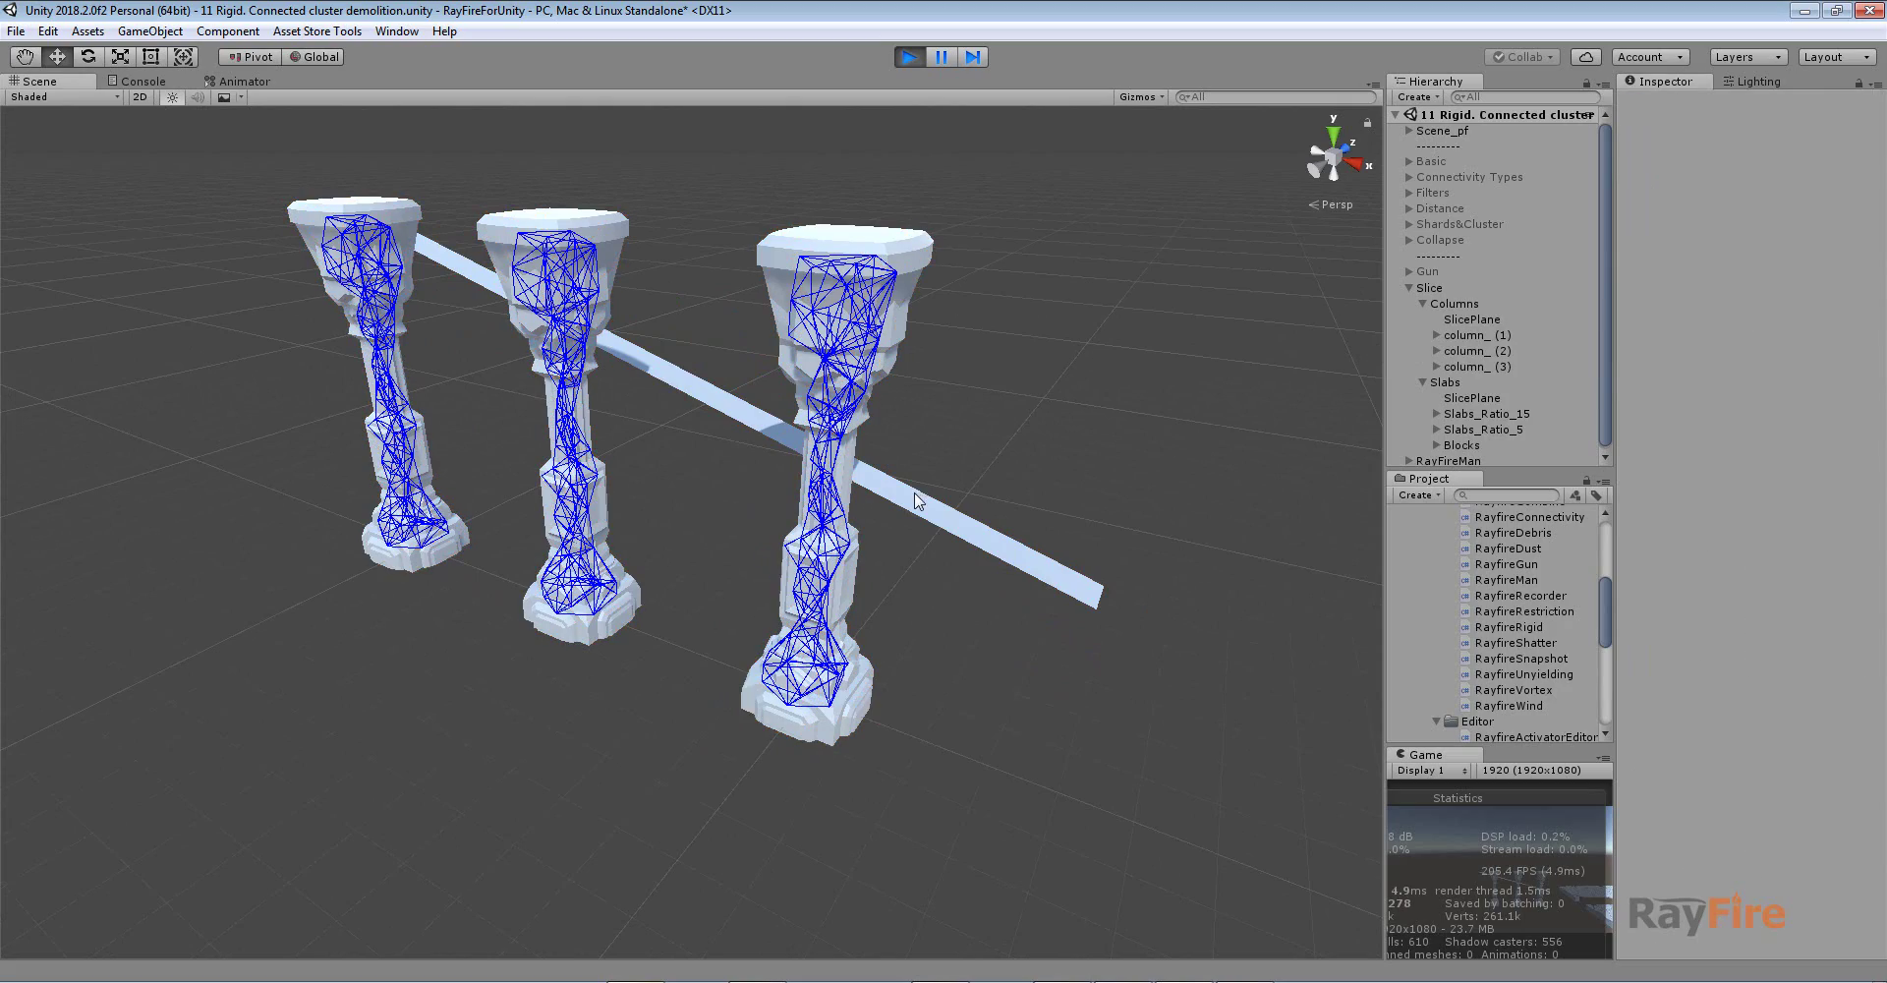
# - Slice the target columns with the Columns group's SlicePlane and pause the simulation
pyautogui.click(1472, 319)
pyautogui.click(1687, 246)
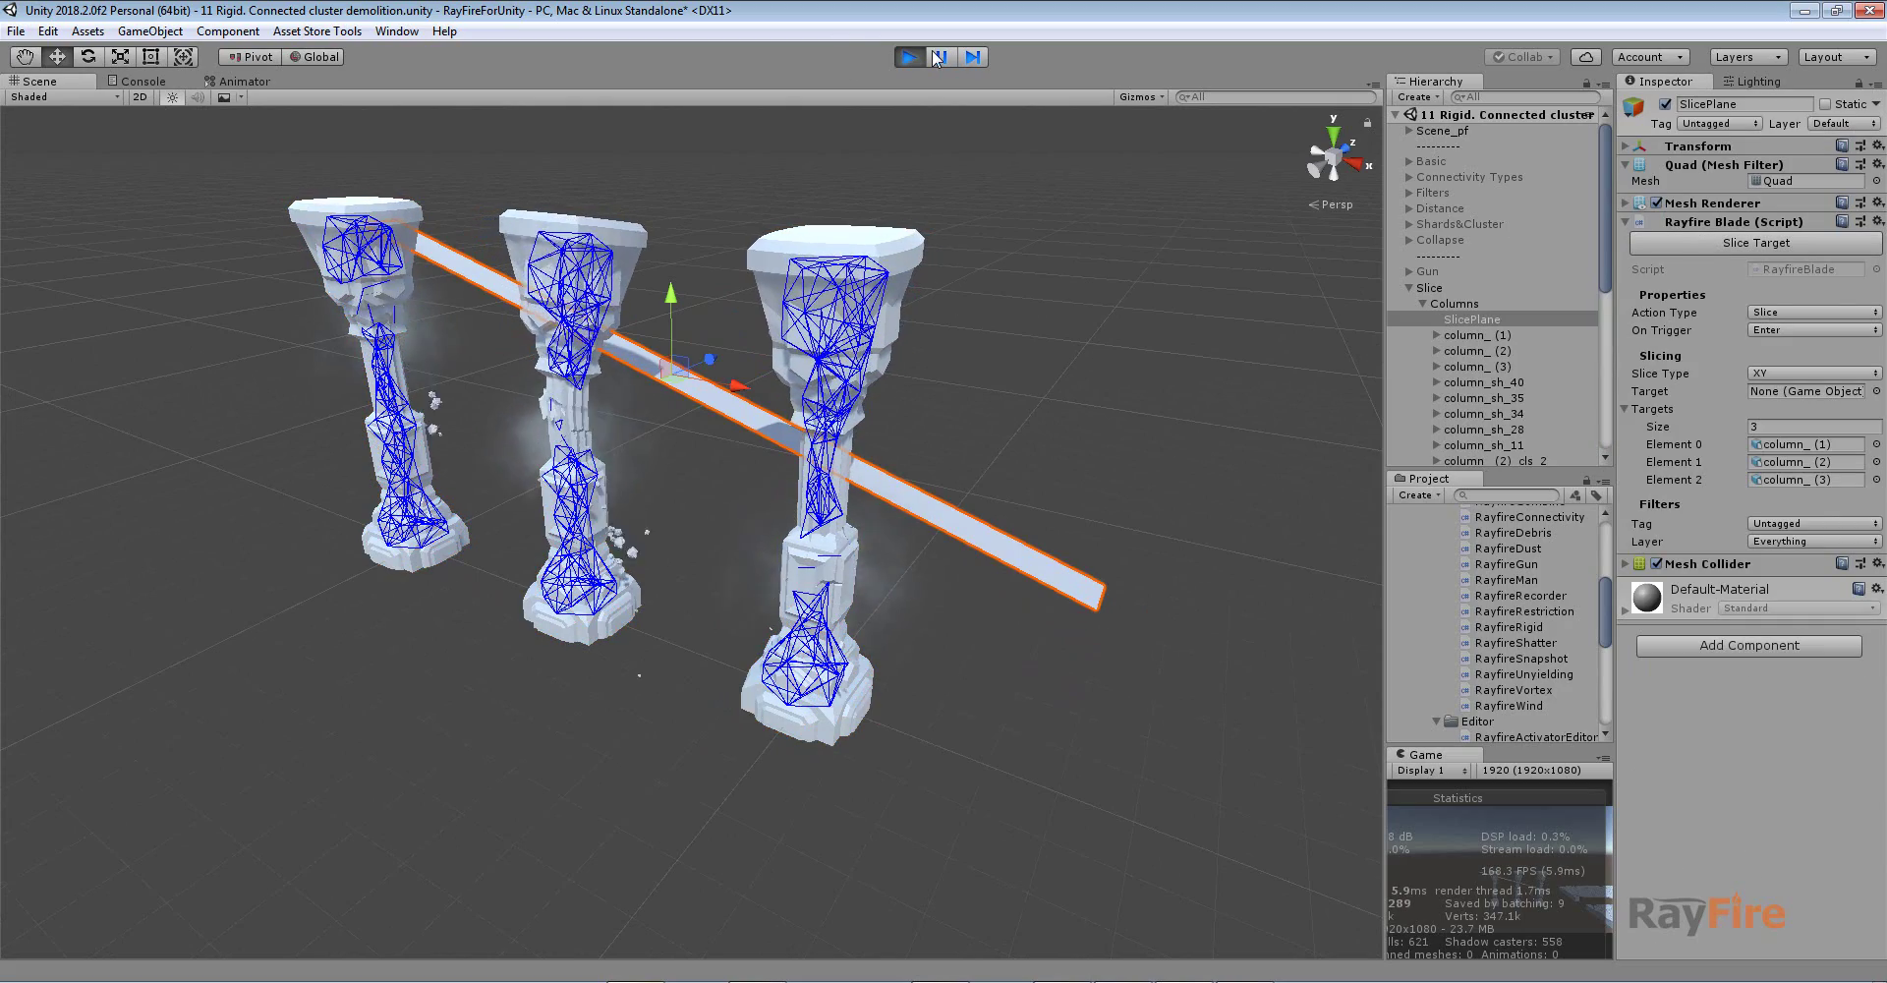
pyautogui.keyDown('alt'); pyautogui.moveTo(560, 330); pyautogui.dragTo(997, 257); pyautogui.keyUp('alt')
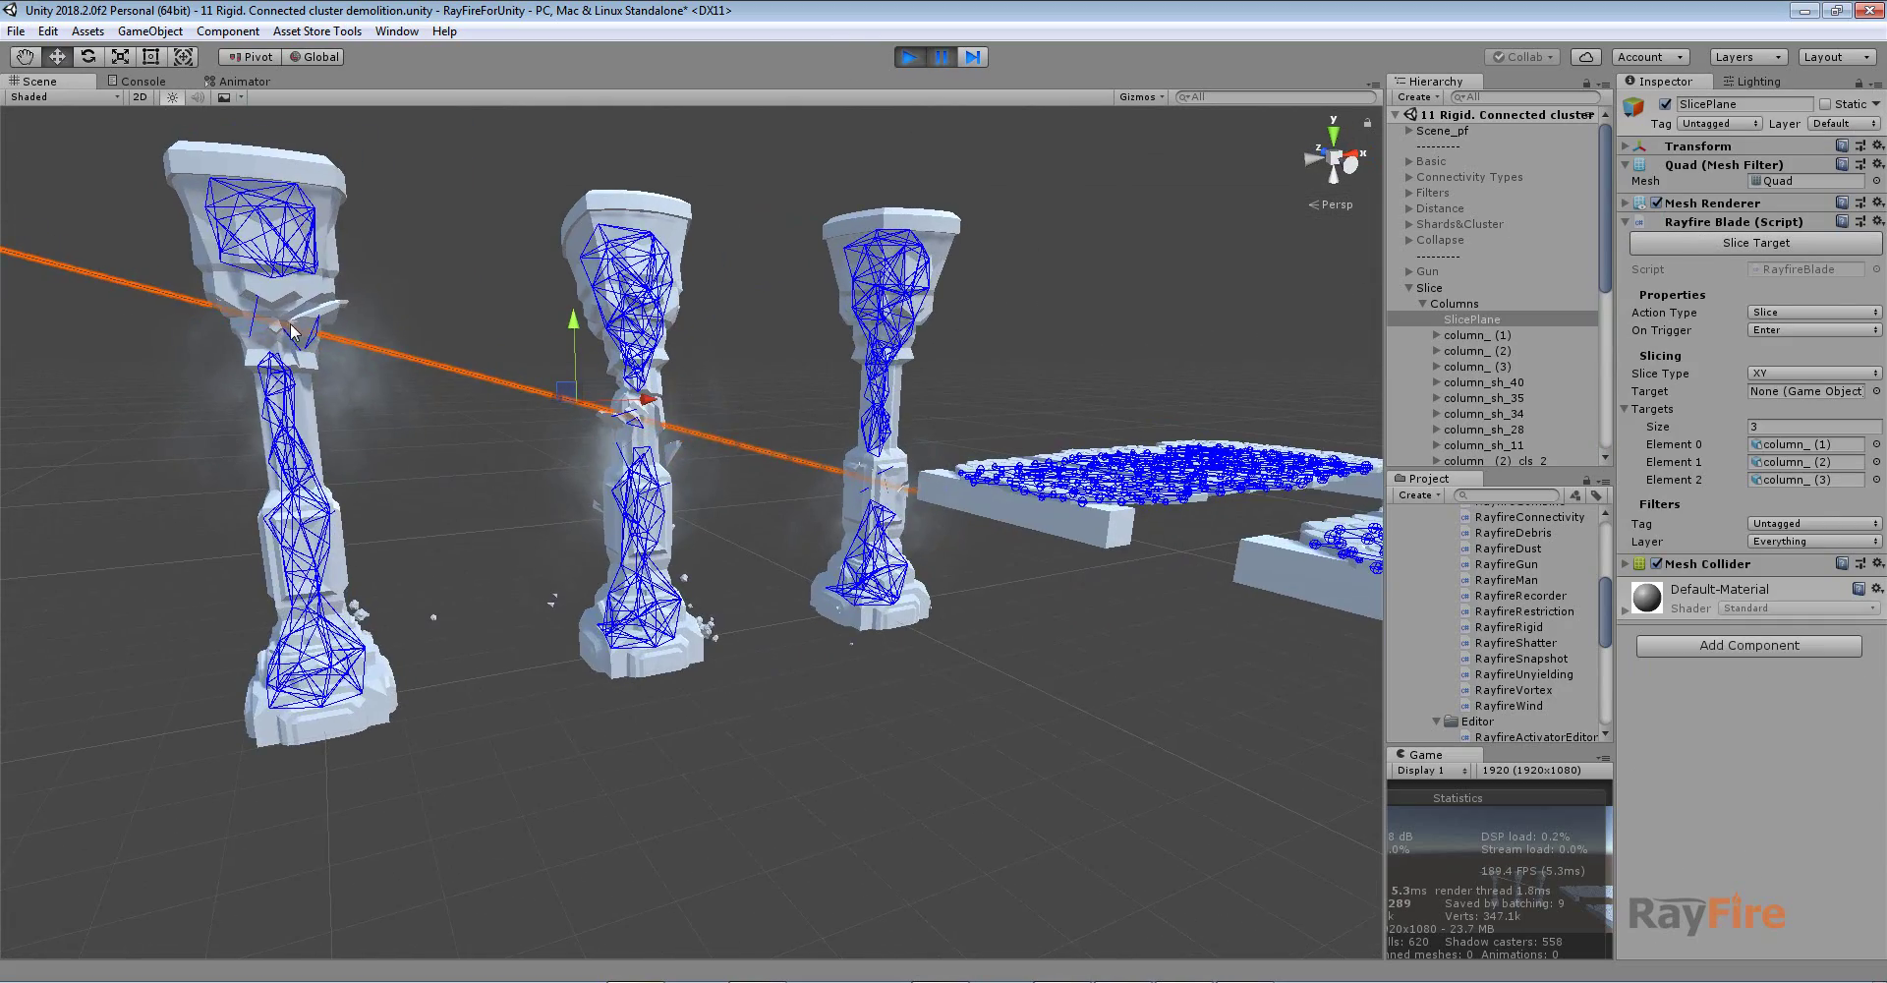
# - Inspect the upper cluster of each sliced column by selecting them one after another
pyautogui.scroll(5, 301, 331)
pyautogui.moveTo(301, 330); pyautogui.dragTo(440, 389, button='middle')
pyautogui.click(406, 346)
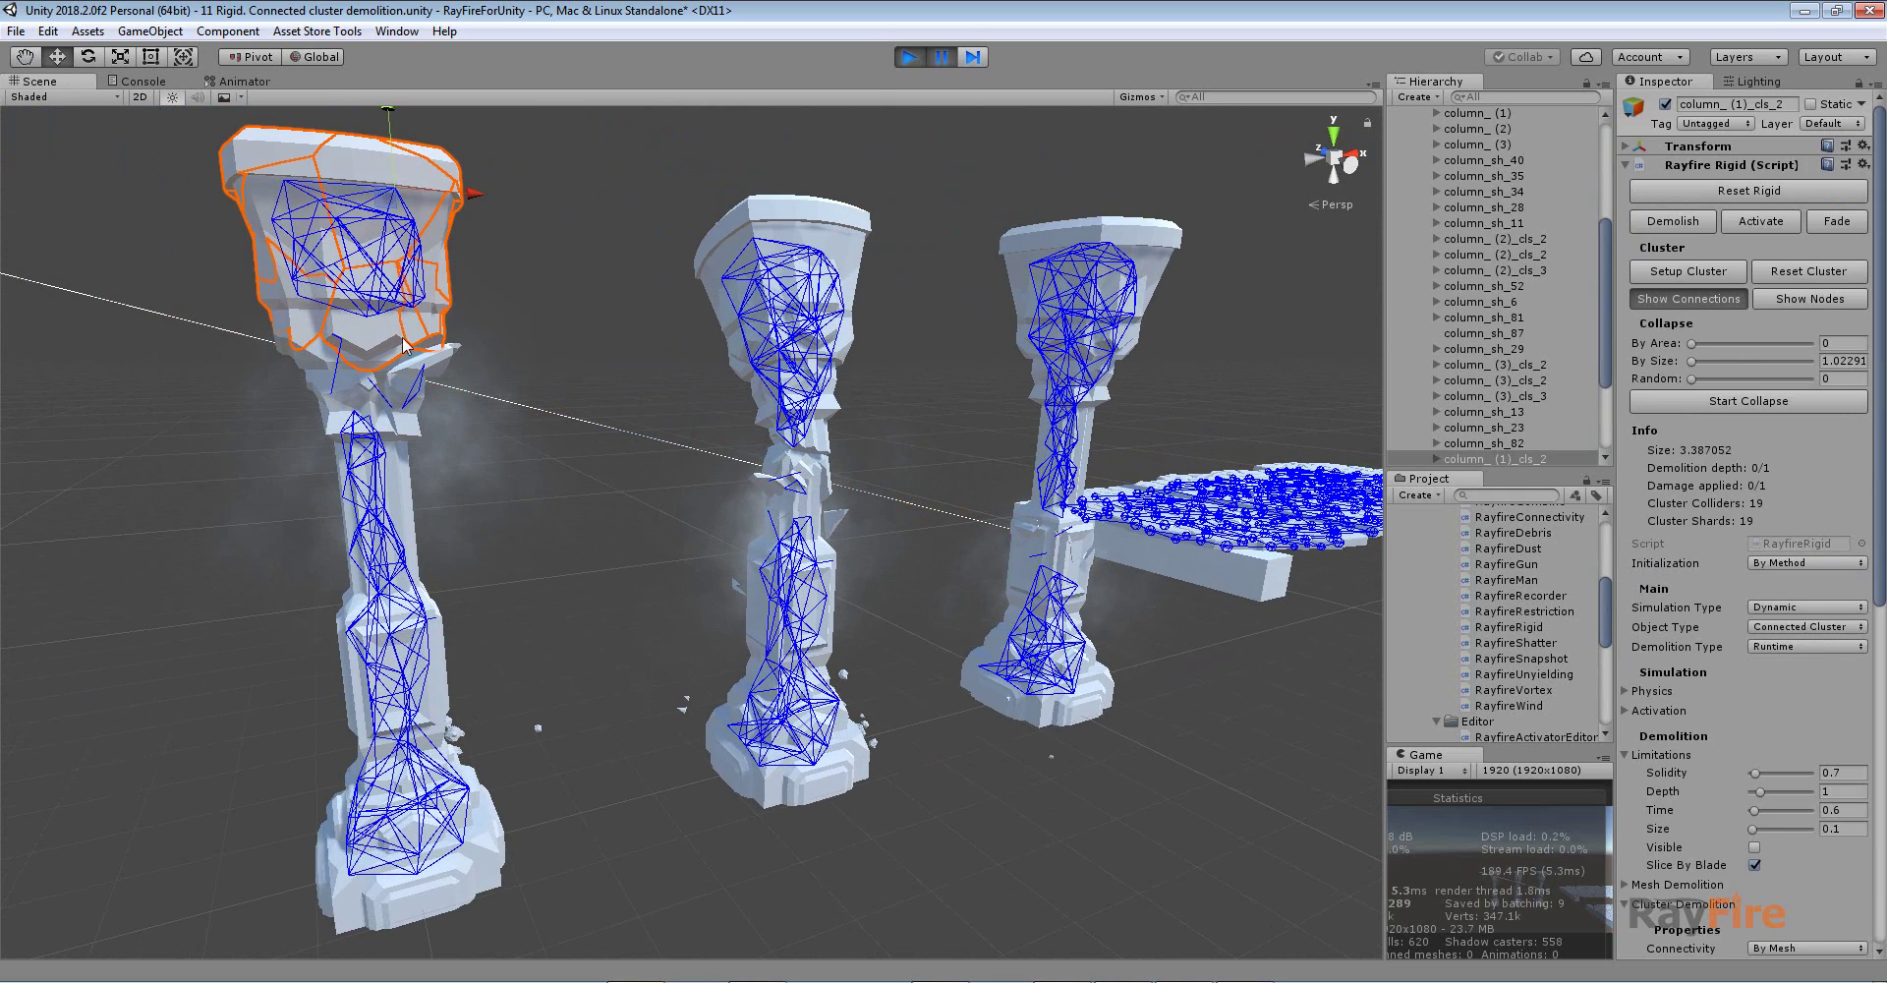
pyautogui.click(776, 287)
pyautogui.click(1099, 307)
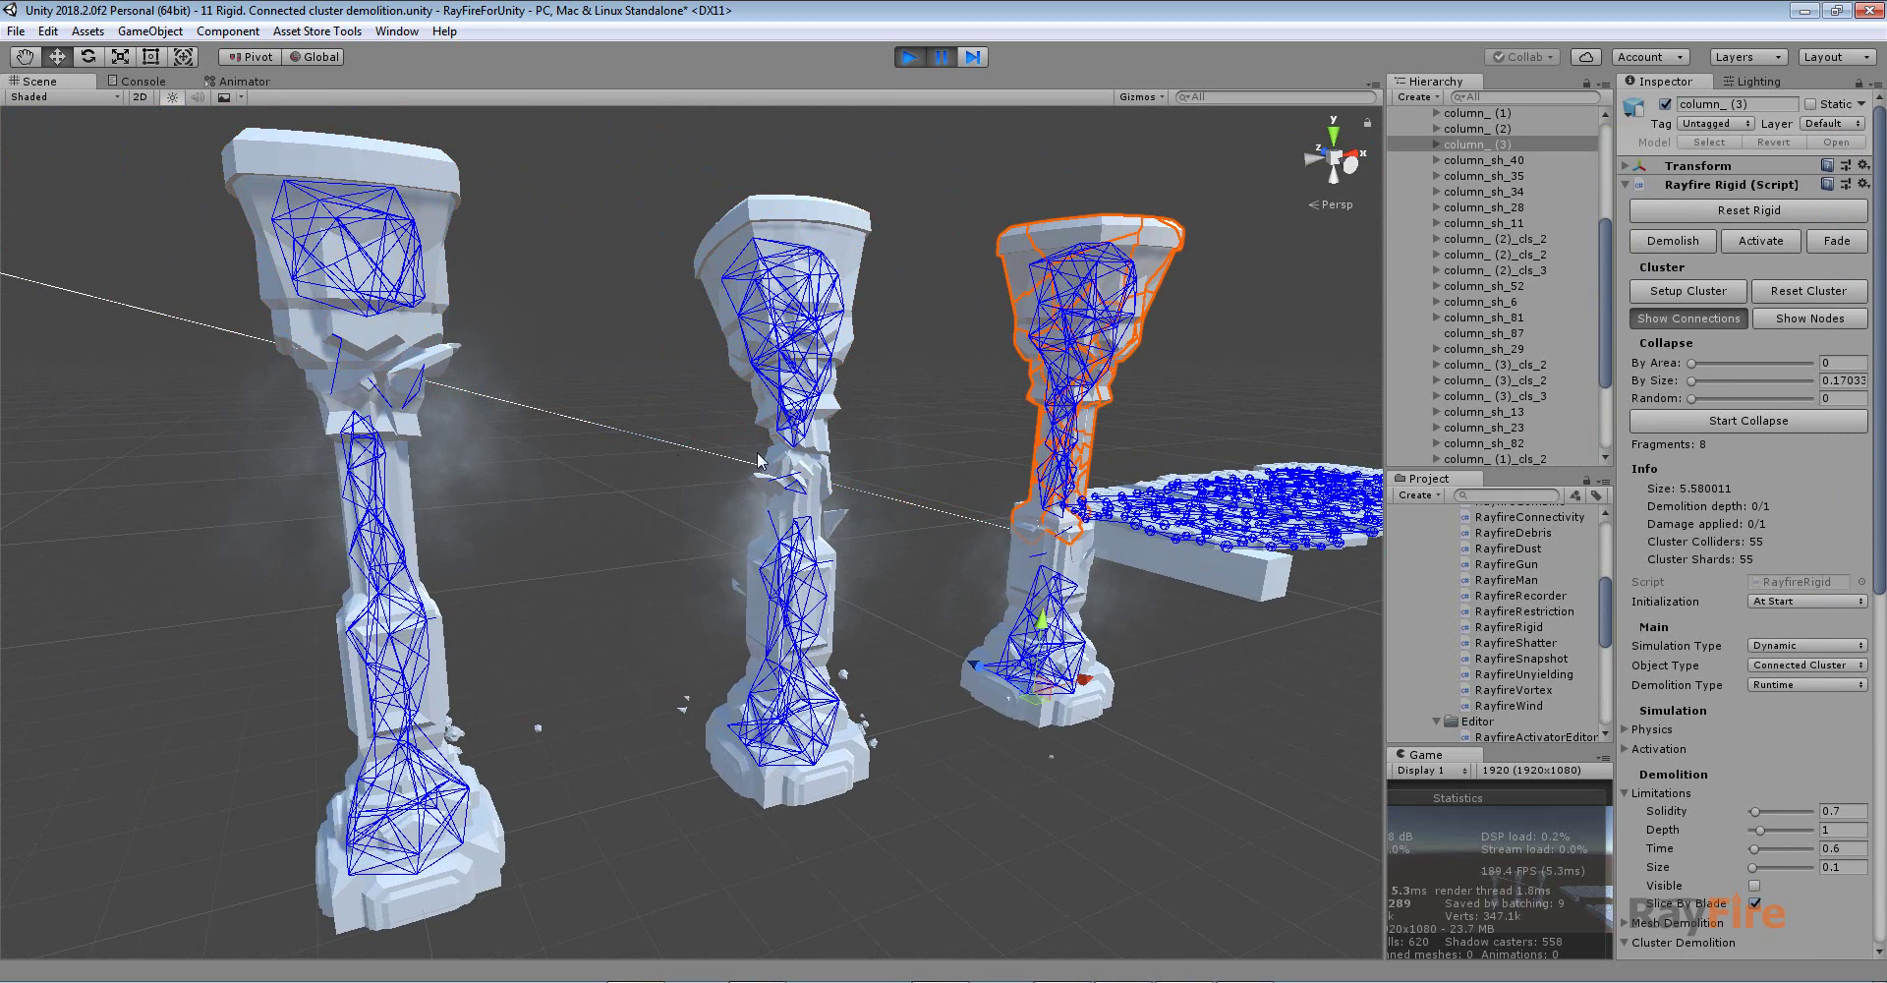
# - Compare the separated clusters of each column by selecting its upper and lower parts together
pyautogui.click(407, 661)
pyautogui.keyDown('shift'); pyautogui.click(352, 260); pyautogui.keyUp('shift')
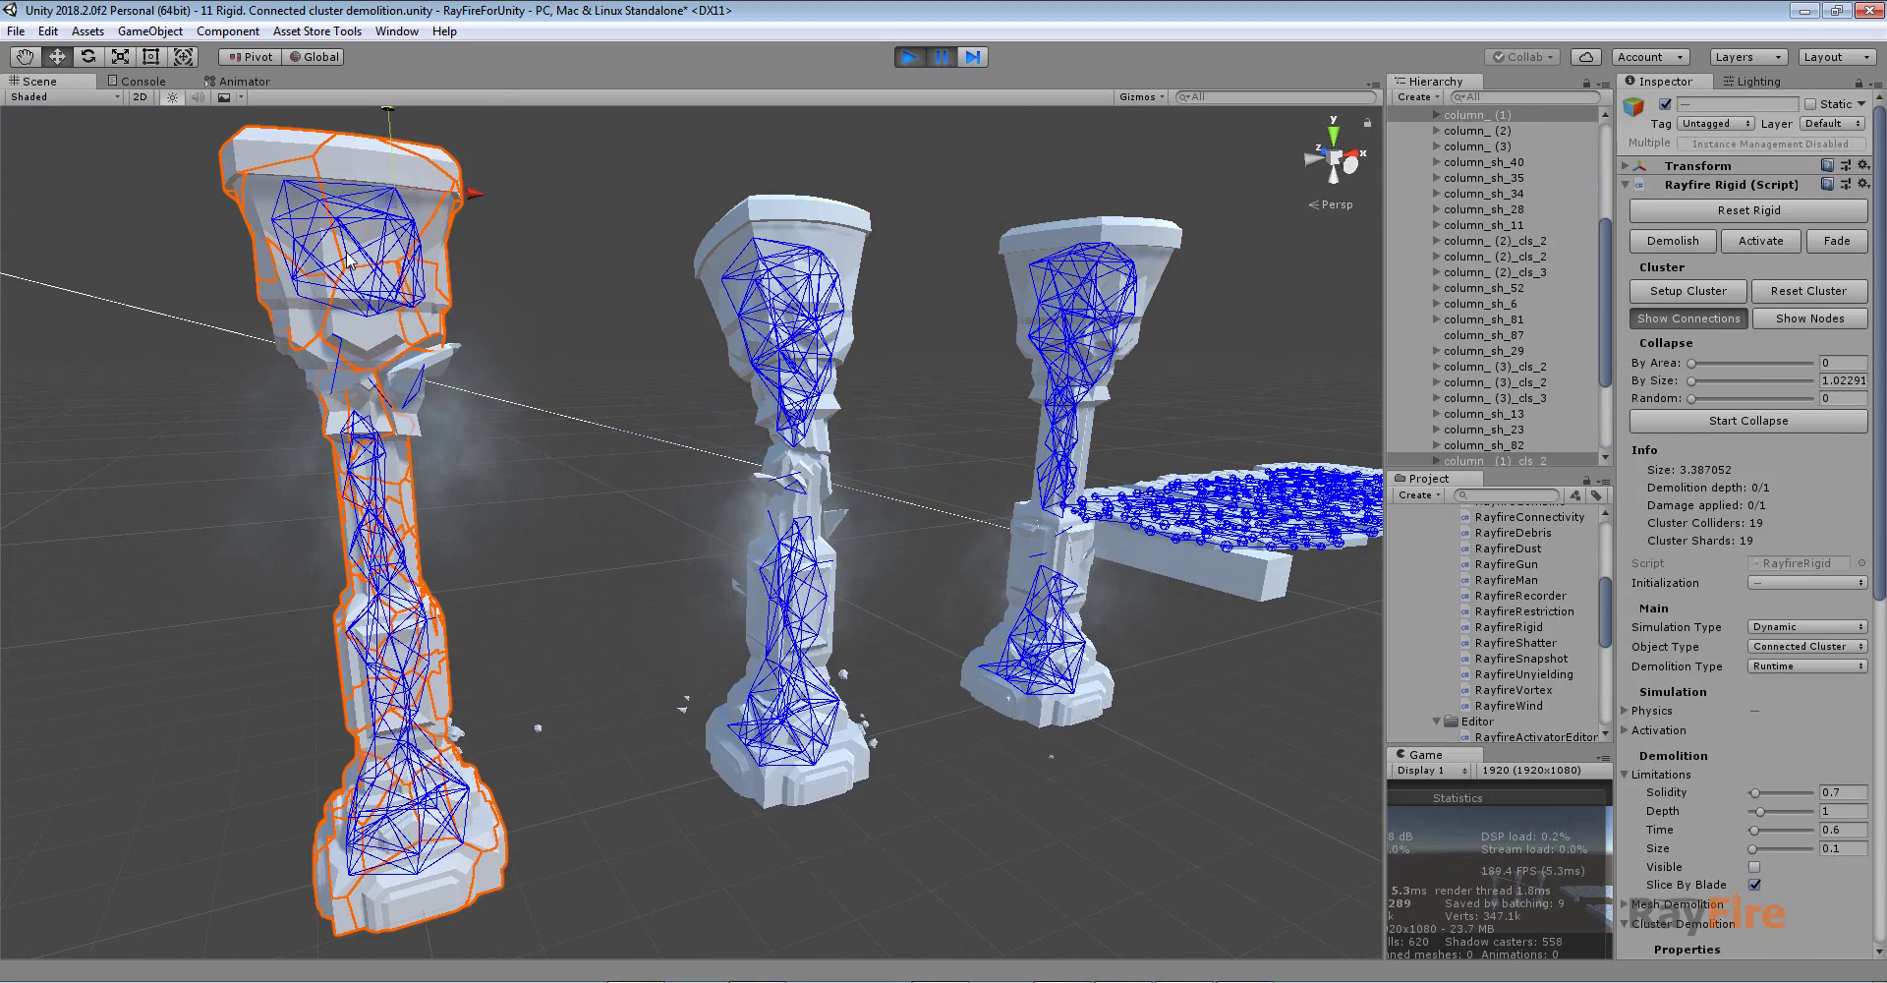
pyautogui.click(793, 295)
pyautogui.keyDown('shift'); pyautogui.click(790, 659); pyautogui.keyUp('shift')
pyautogui.click(1112, 314)
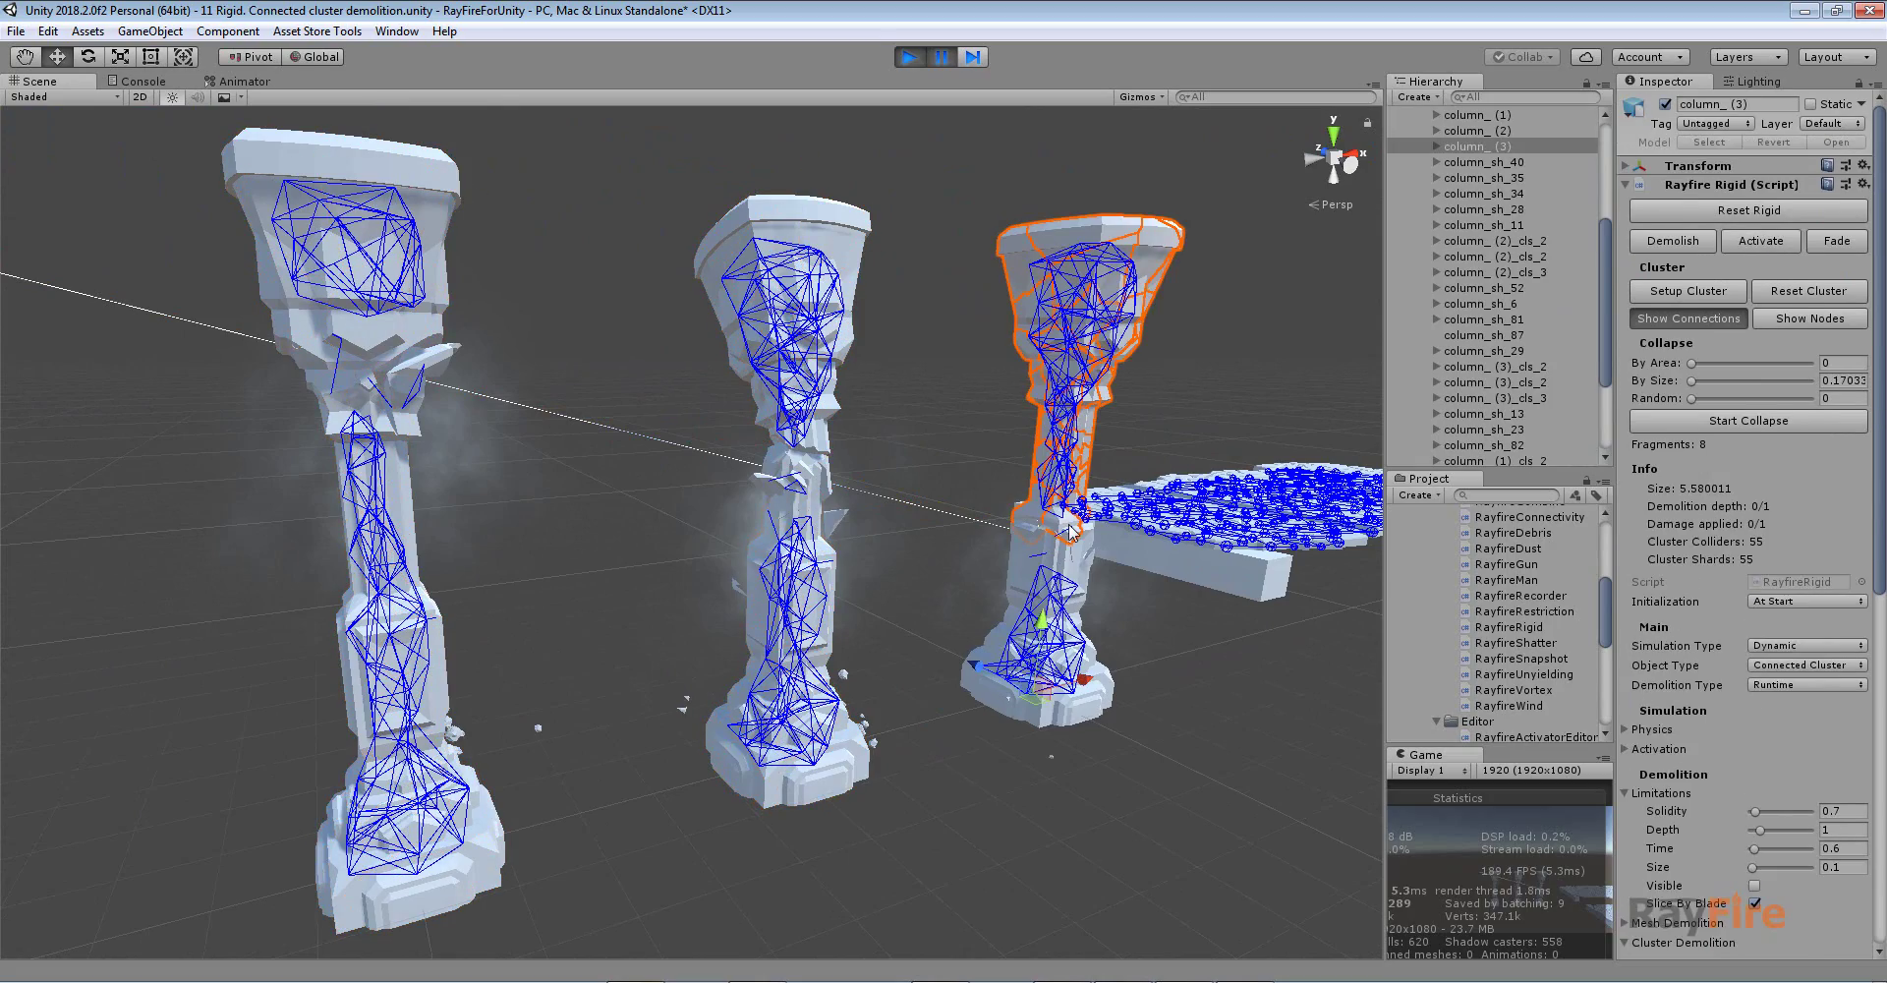
pyautogui.keyDown('shift'); pyautogui.click(1046, 674); pyautogui.keyUp('shift')
pyautogui.keyDown('alt'); pyautogui.moveTo(912, 264); pyautogui.dragTo(522, 352); pyautogui.keyUp('alt')
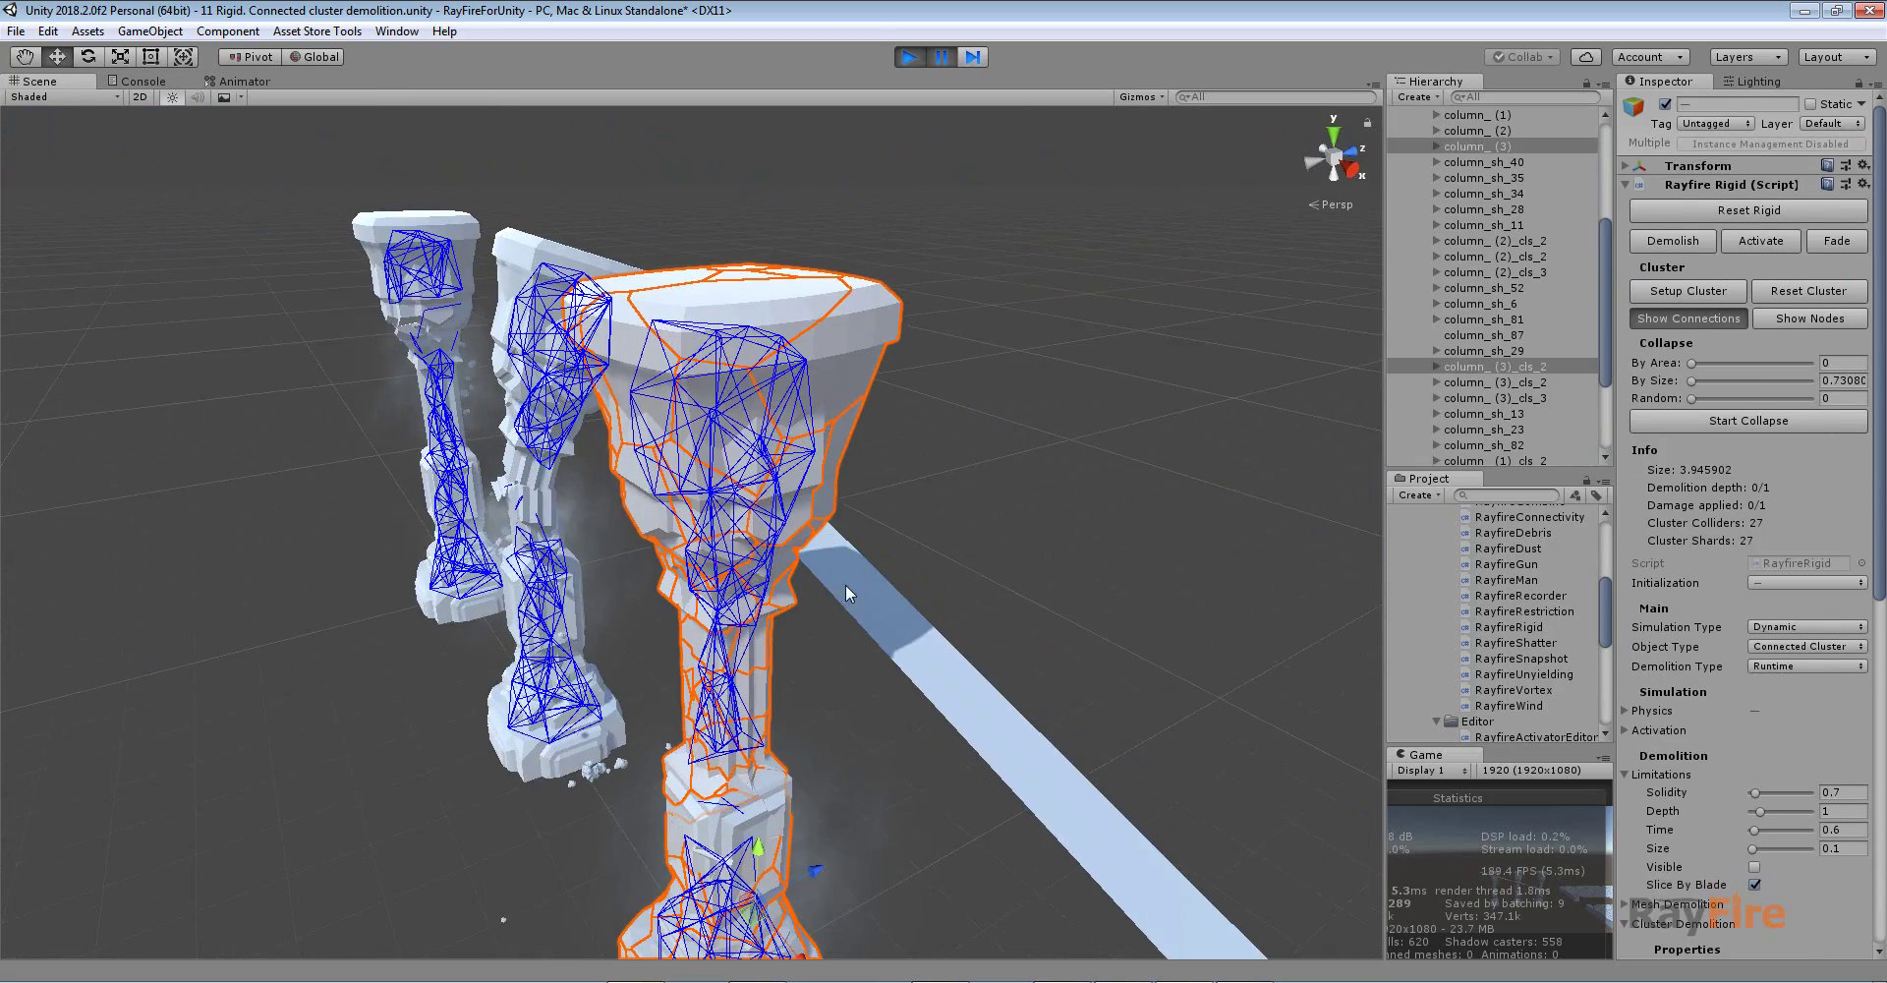
# - Review the columns' SlicePlane against the cuts and exit Play mode
pyautogui.click(845, 588)
pyautogui.keyDown('alt'); pyautogui.moveTo(847, 589); pyautogui.dragTo(1027, 613); pyautogui.keyUp('alt')
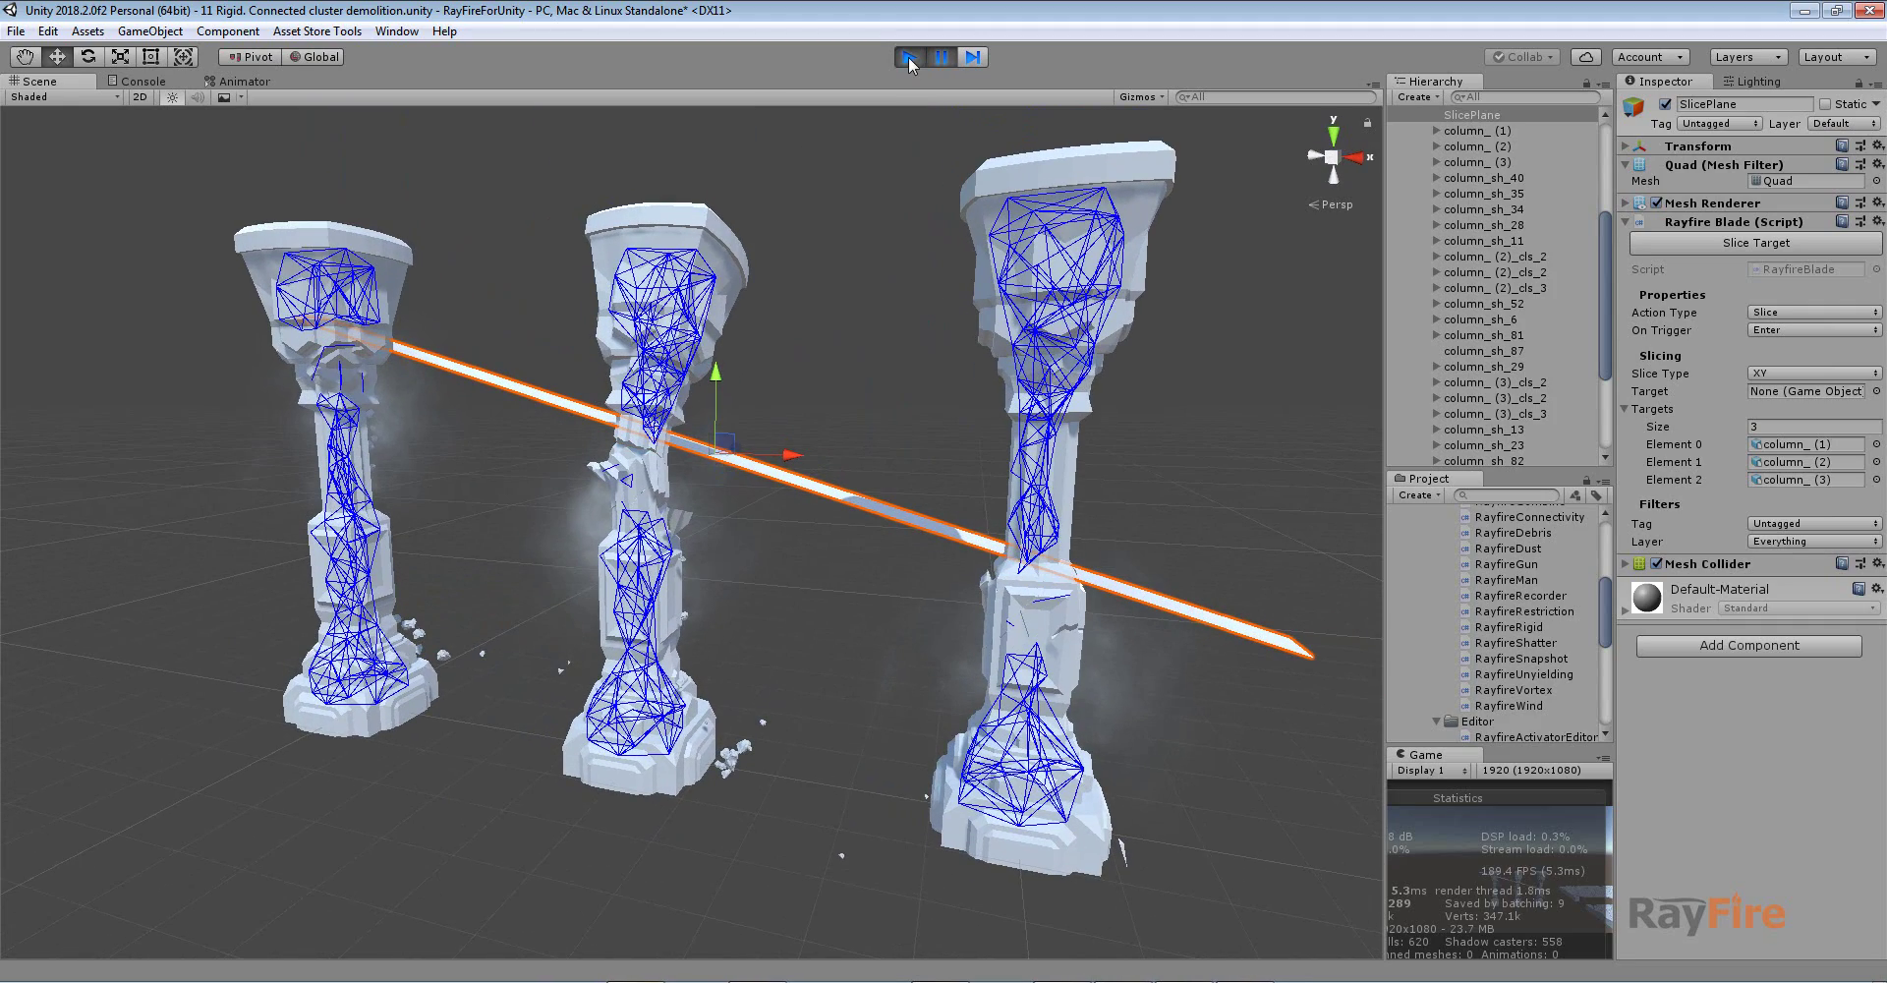
pyautogui.click(908, 56)
# - Select column_ (3) and examine its Cluster Demolition settings, including the demolition distance and cluster amounts
pyautogui.click(1069, 312)
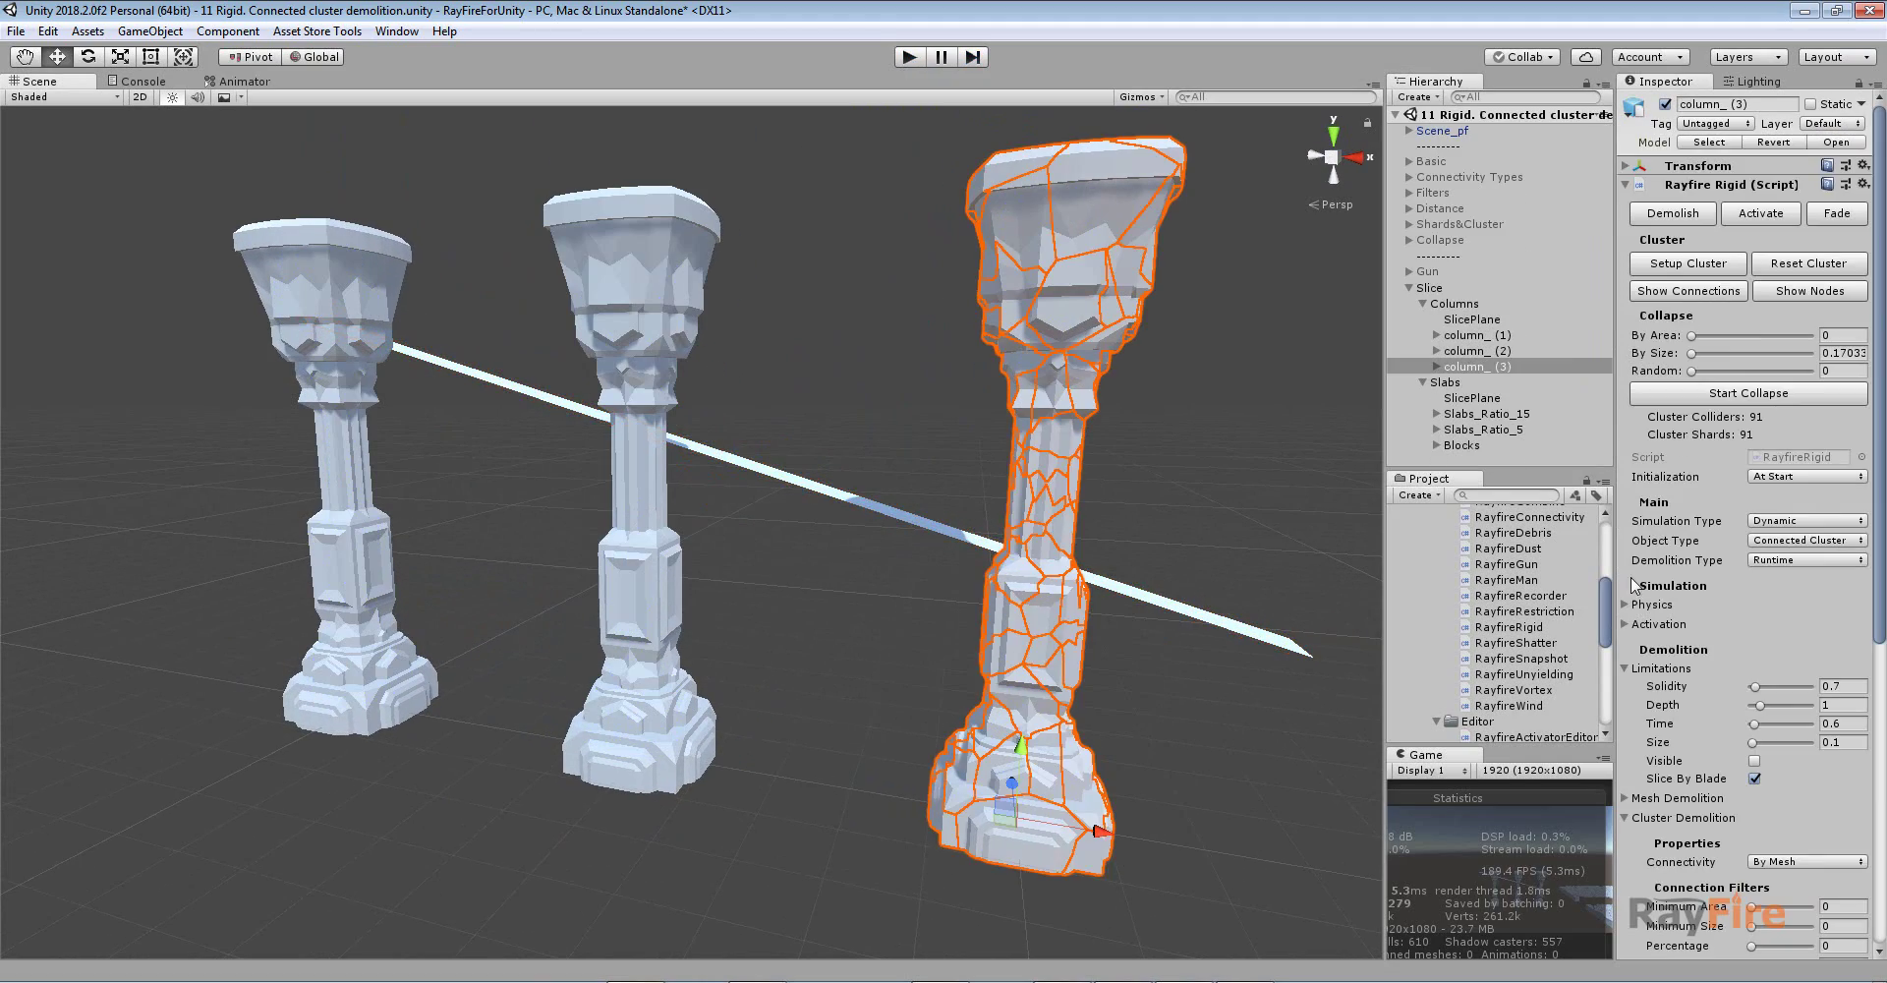
pyautogui.scroll(-5, 1744, 678)
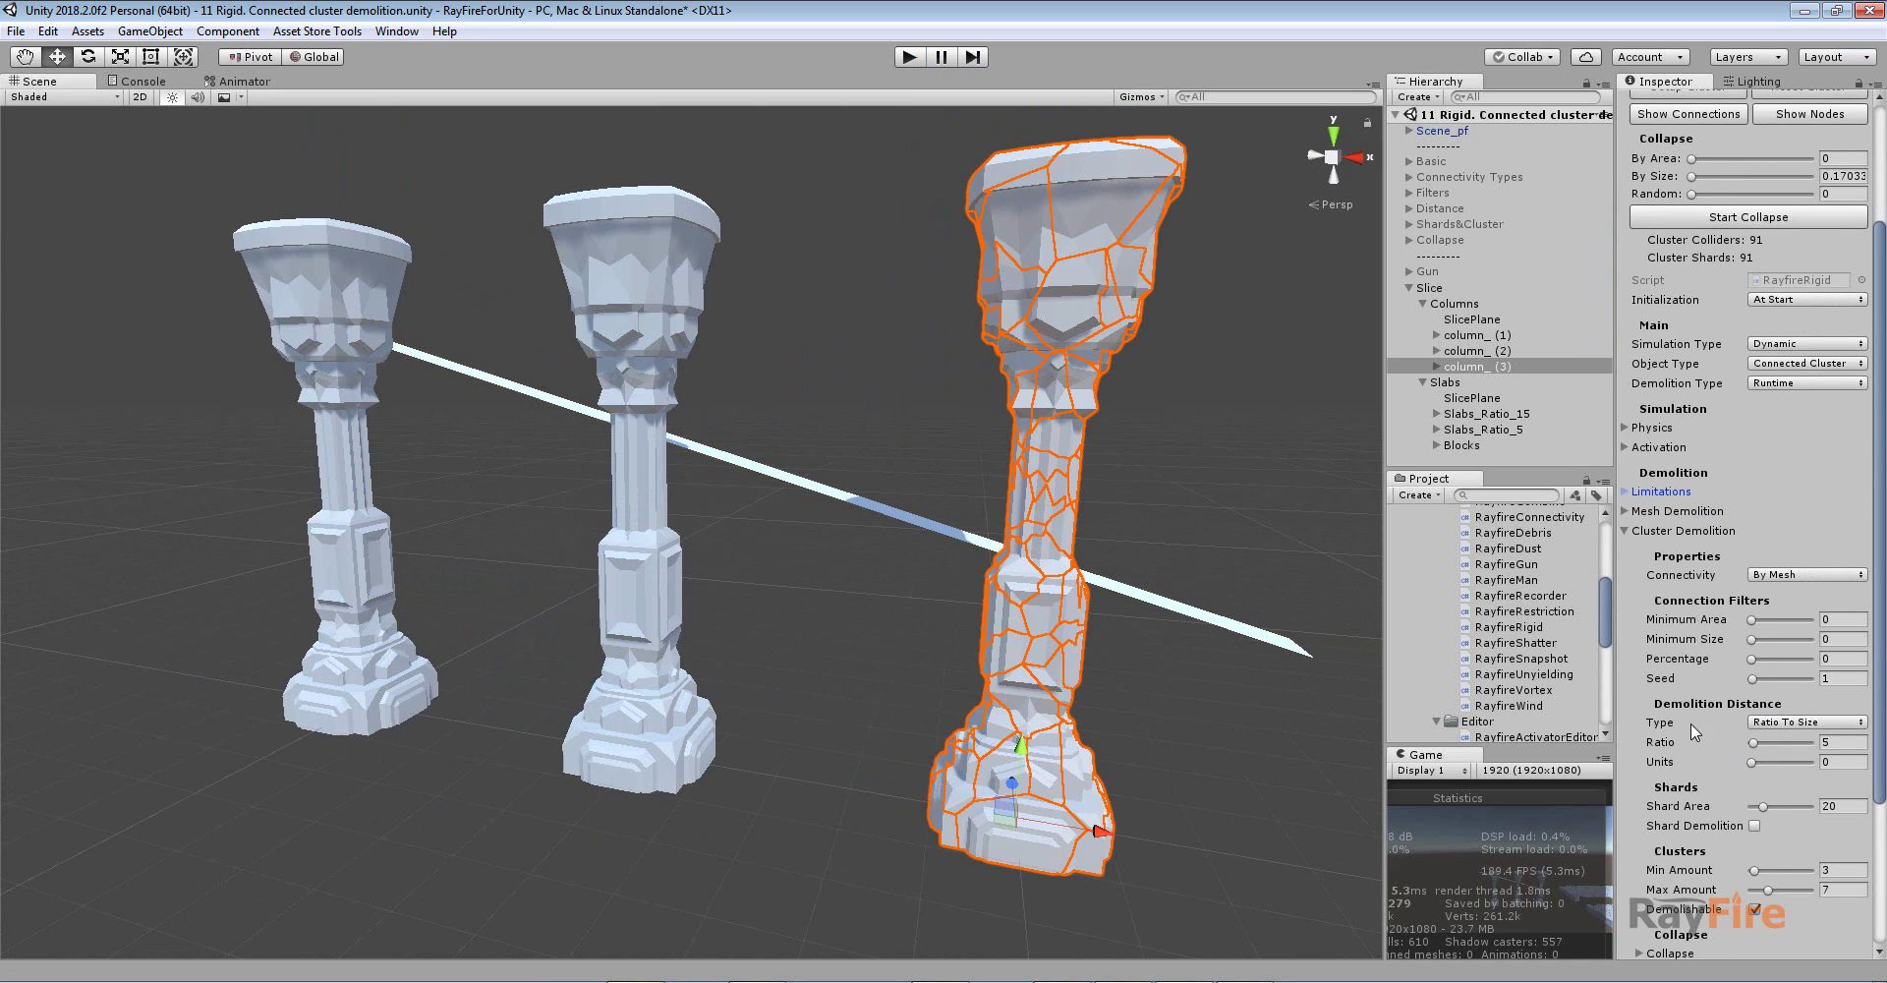
pyautogui.moveTo(1148, 562); pyautogui.dragTo(1083, 528, button='middle')
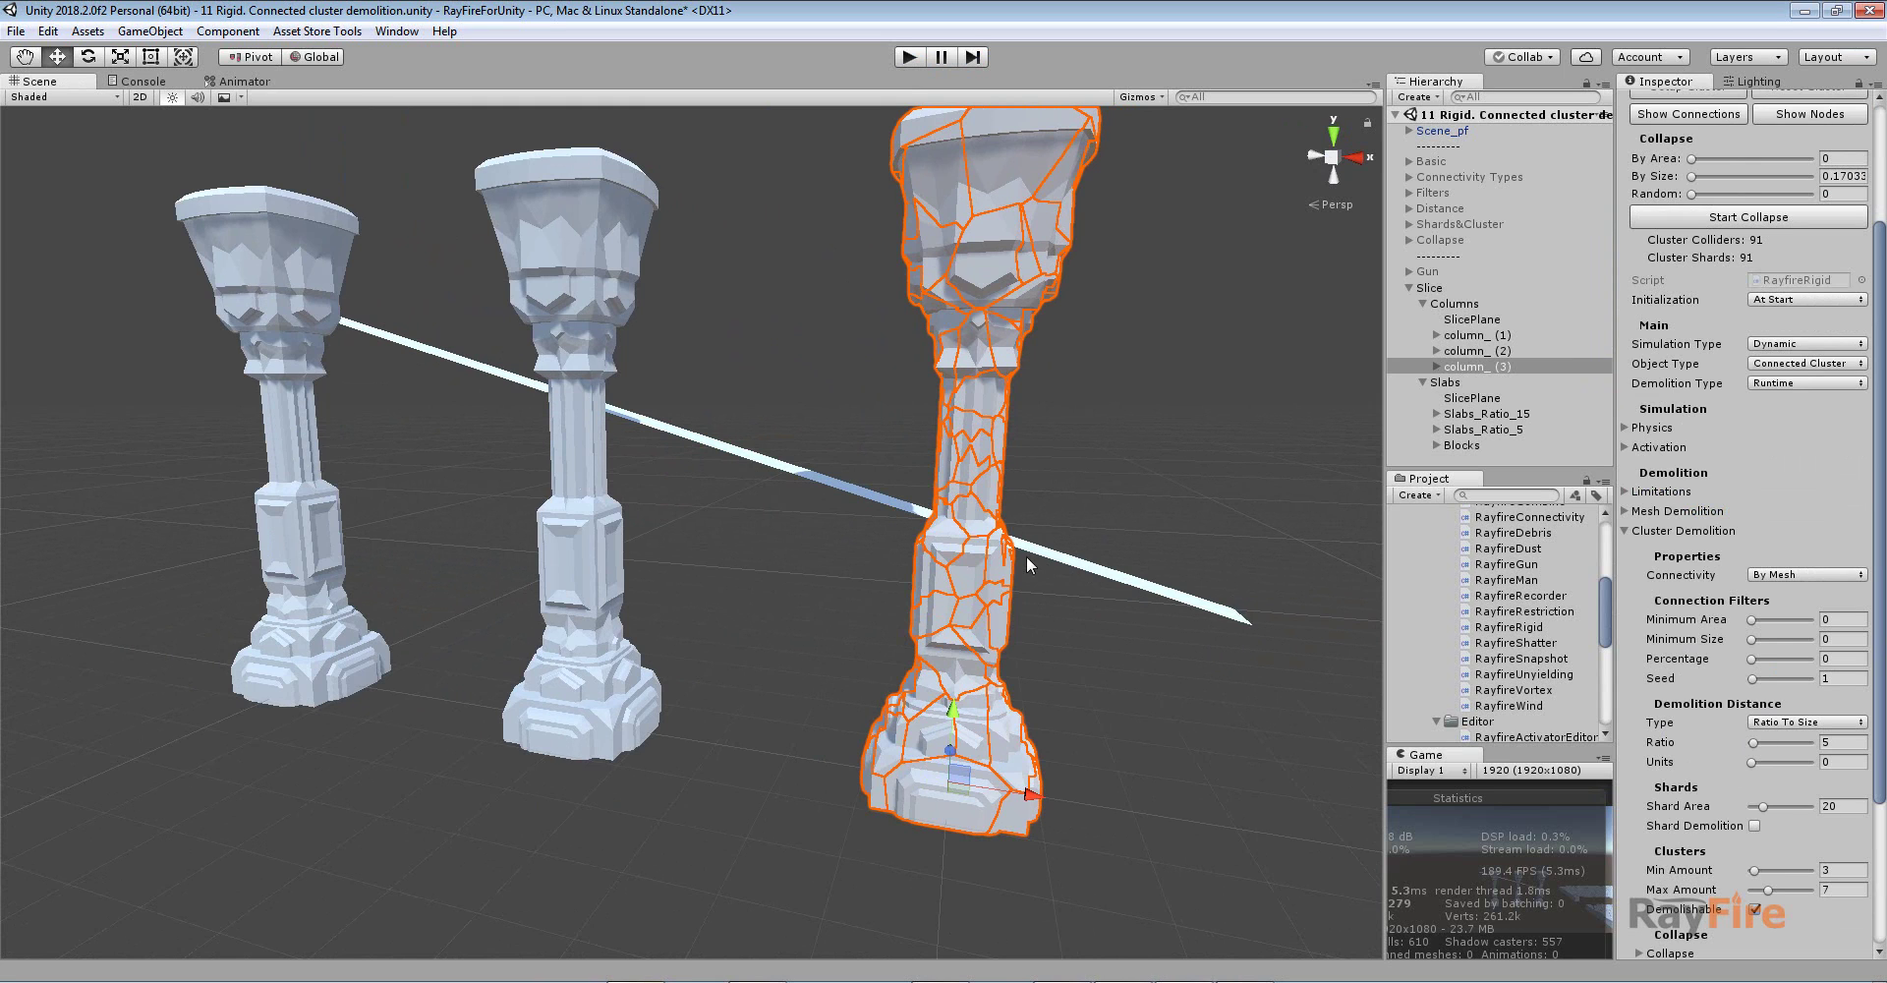
# - Frame the columns' SlicePlane and examine from several angles where it crosses the columns
pyautogui.click(781, 474)
pyautogui.press('f')
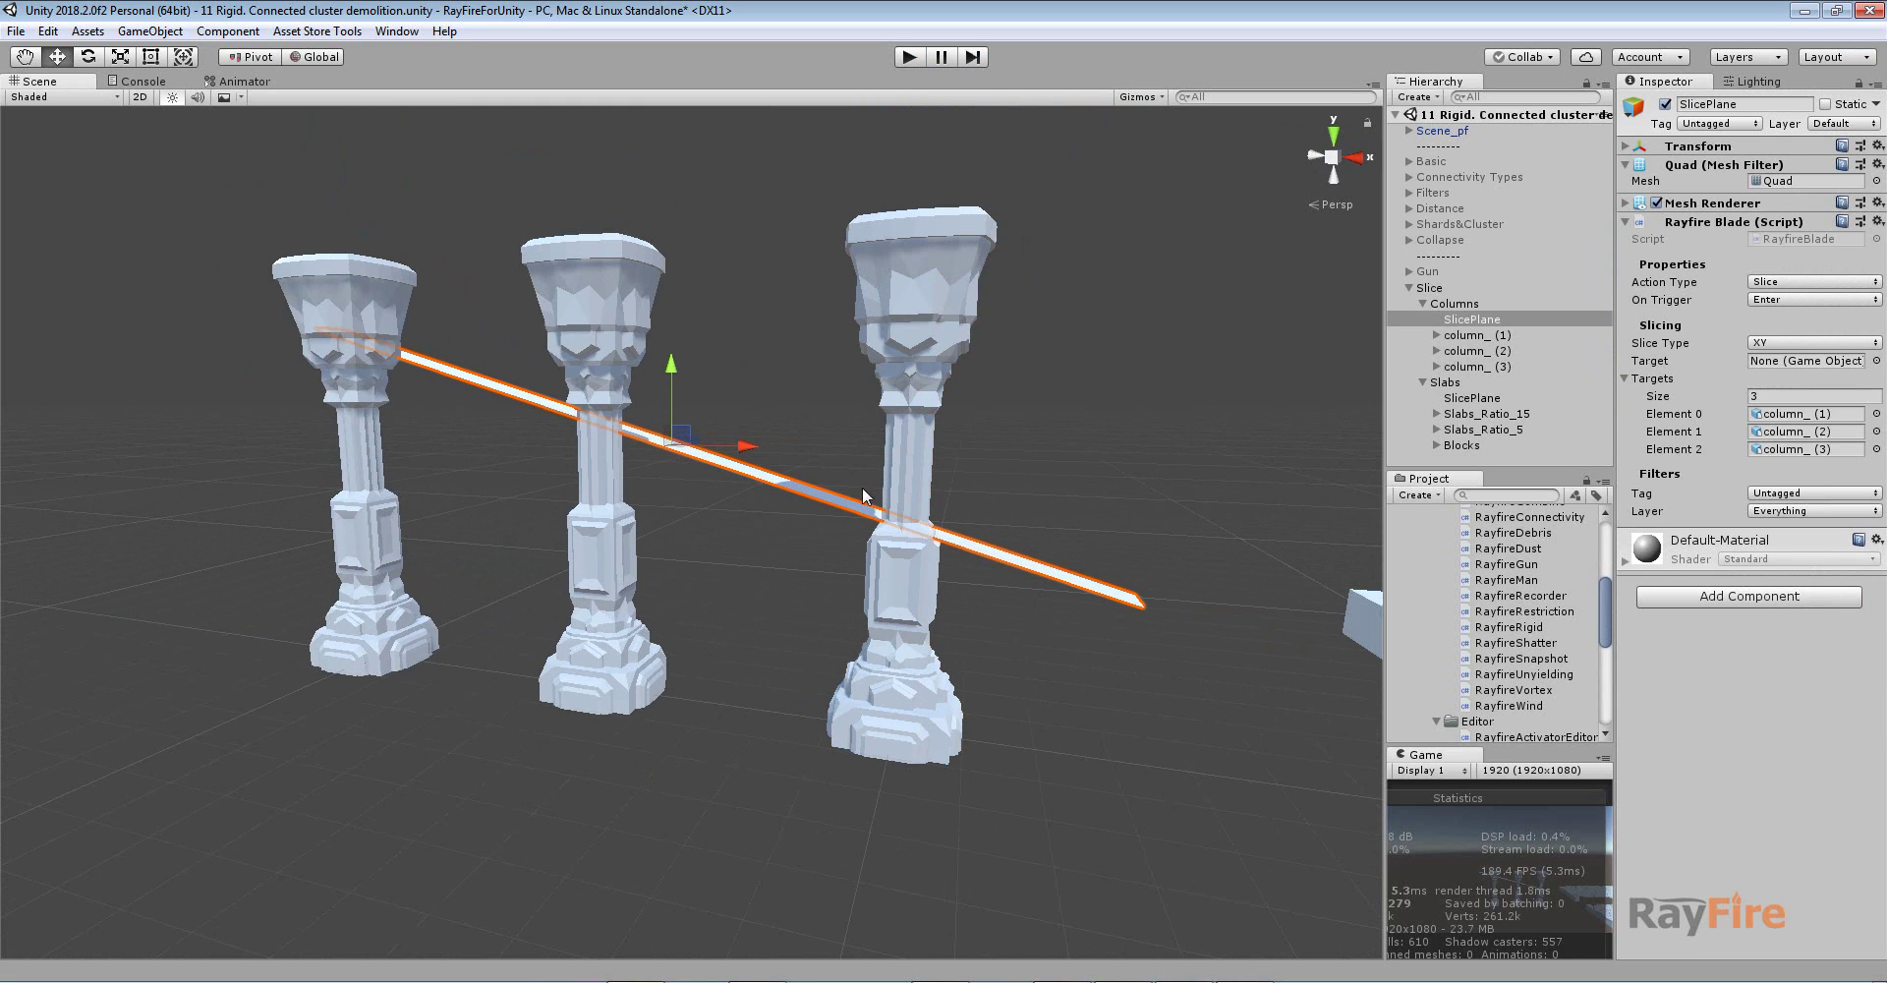
pyautogui.keyDown('alt'); pyautogui.moveTo(758, 480); pyautogui.dragTo(682, 452); pyautogui.keyUp('alt')
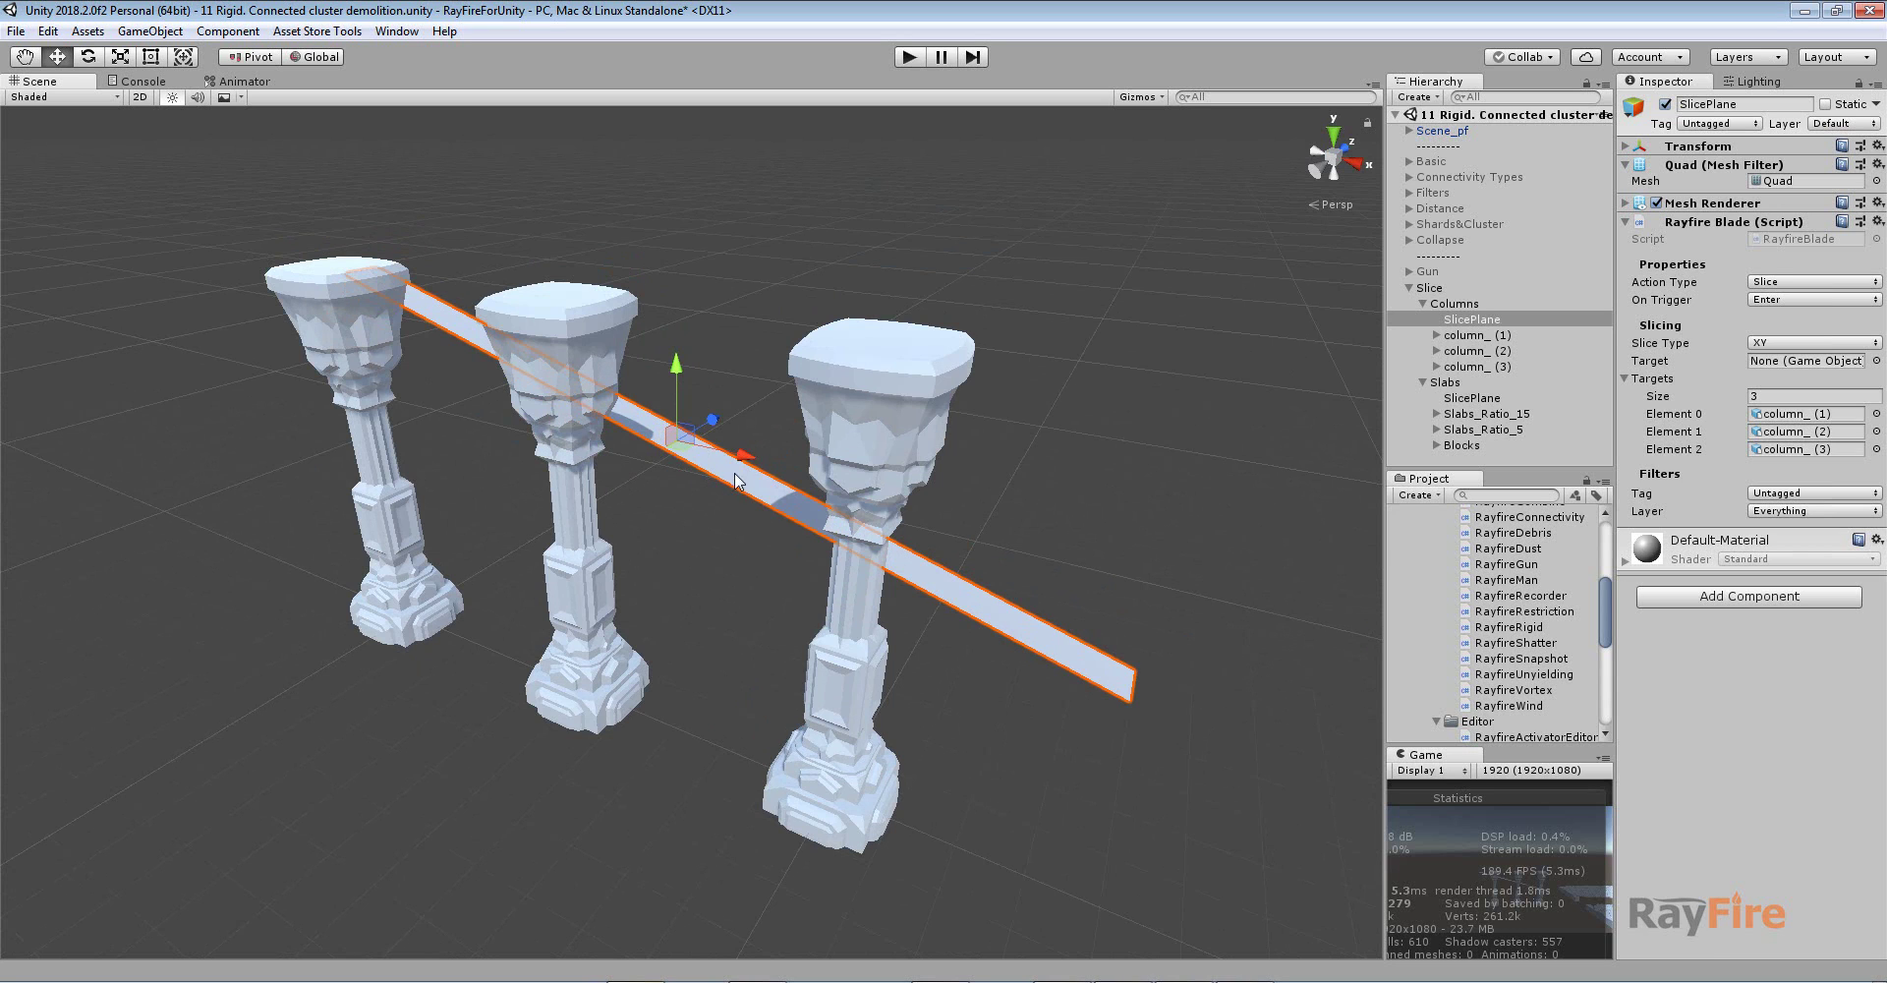
pyautogui.keyDown('alt'); pyautogui.moveTo(910, 570); pyautogui.dragTo(709, 425); pyautogui.keyUp('alt')
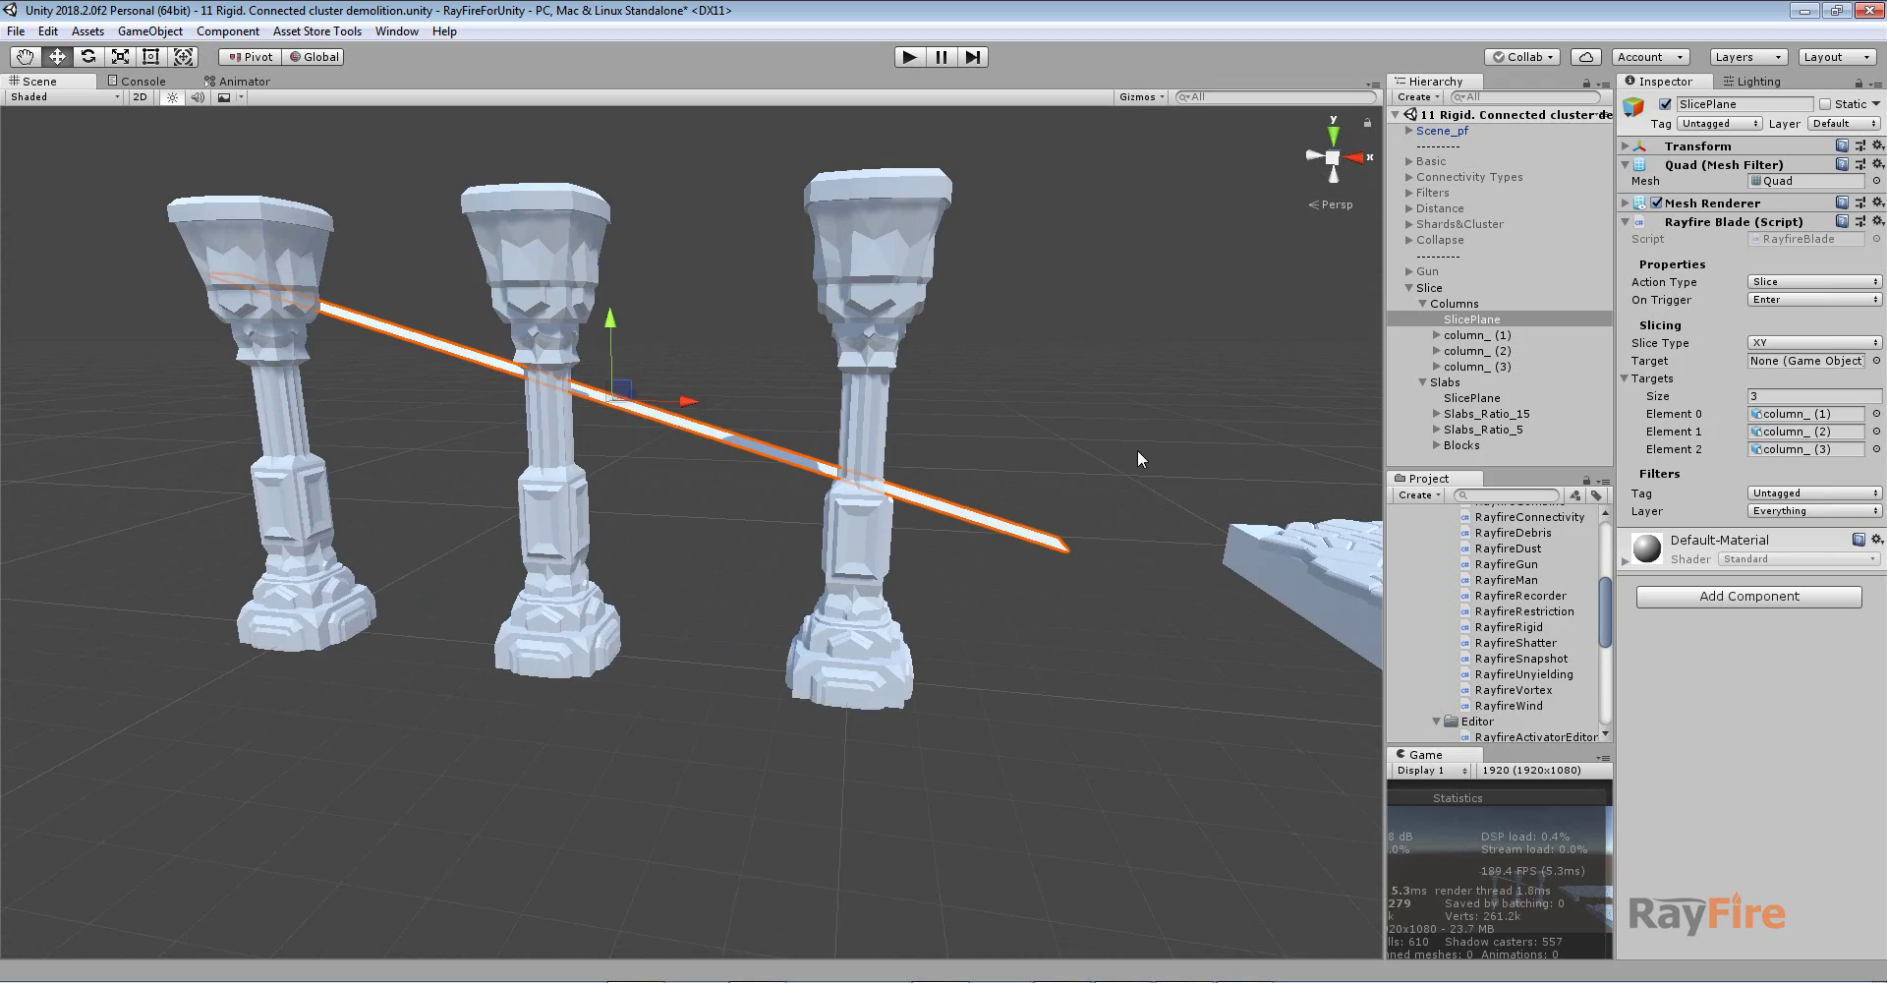
# - Bring the two slabs and their slicing plane into view with Slabs_Ratio_15 selected
pyautogui.scroll(-8, 1126, 438)
pyautogui.moveTo(1118, 427); pyautogui.dragTo(690, 368, button='middle')
pyautogui.click(921, 647)
pyautogui.keyDown('alt'); pyautogui.moveTo(1081, 545); pyautogui.dragTo(936, 684); pyautogui.keyUp('alt')
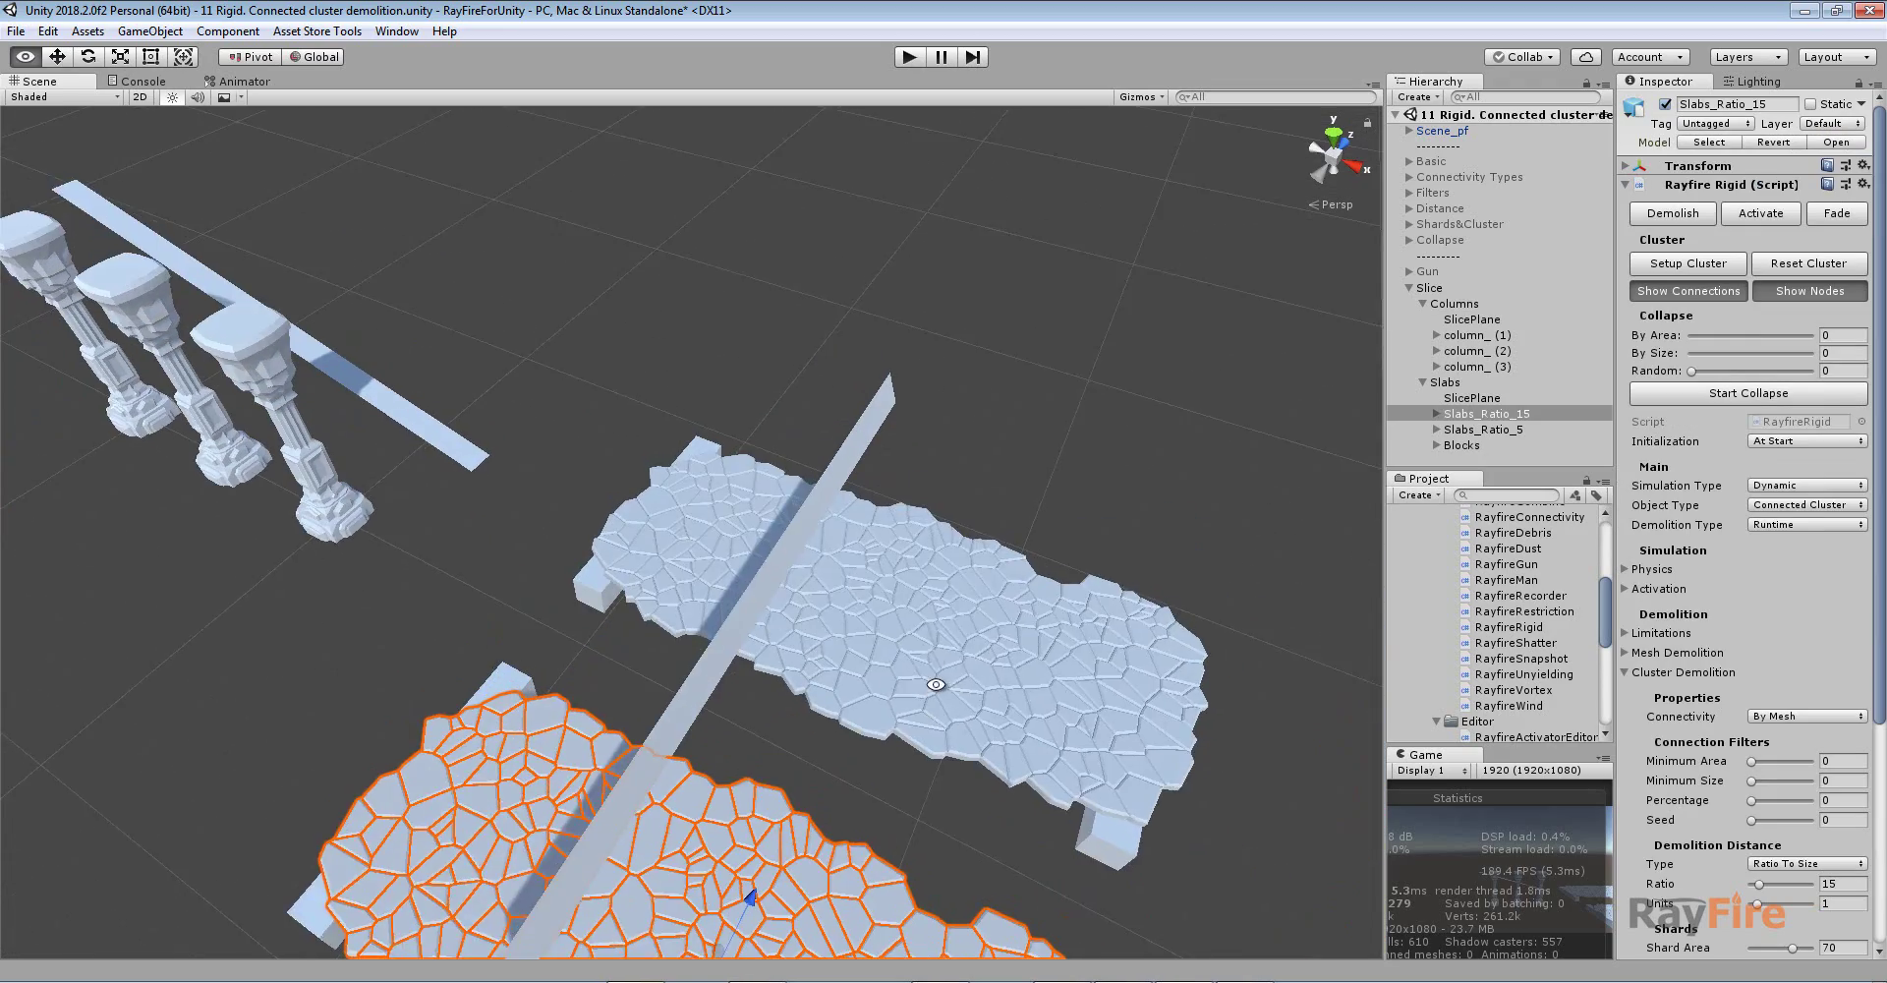
pyautogui.moveTo(935, 684); pyautogui.dragTo(960, 509, button='middle')
pyautogui.click(960, 504)
pyautogui.click(798, 690)
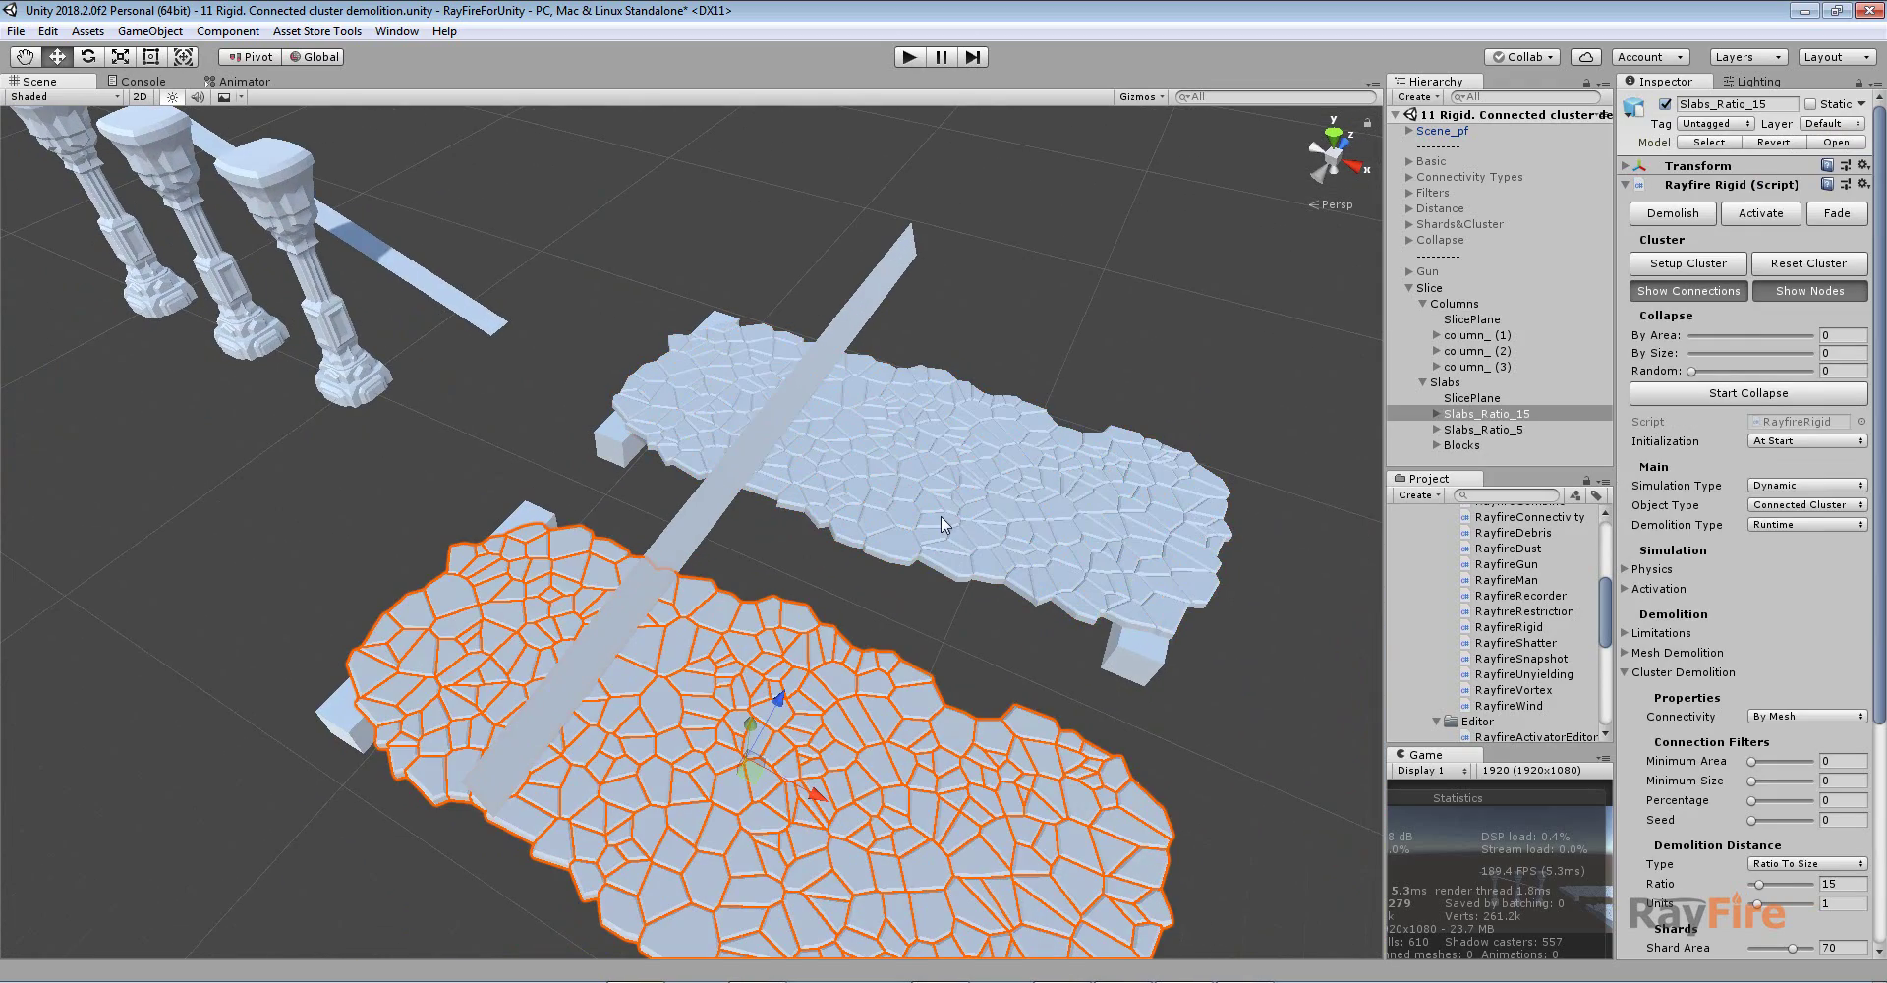
pyautogui.moveTo(794, 707); pyautogui.dragTo(835, 641, button='middle')
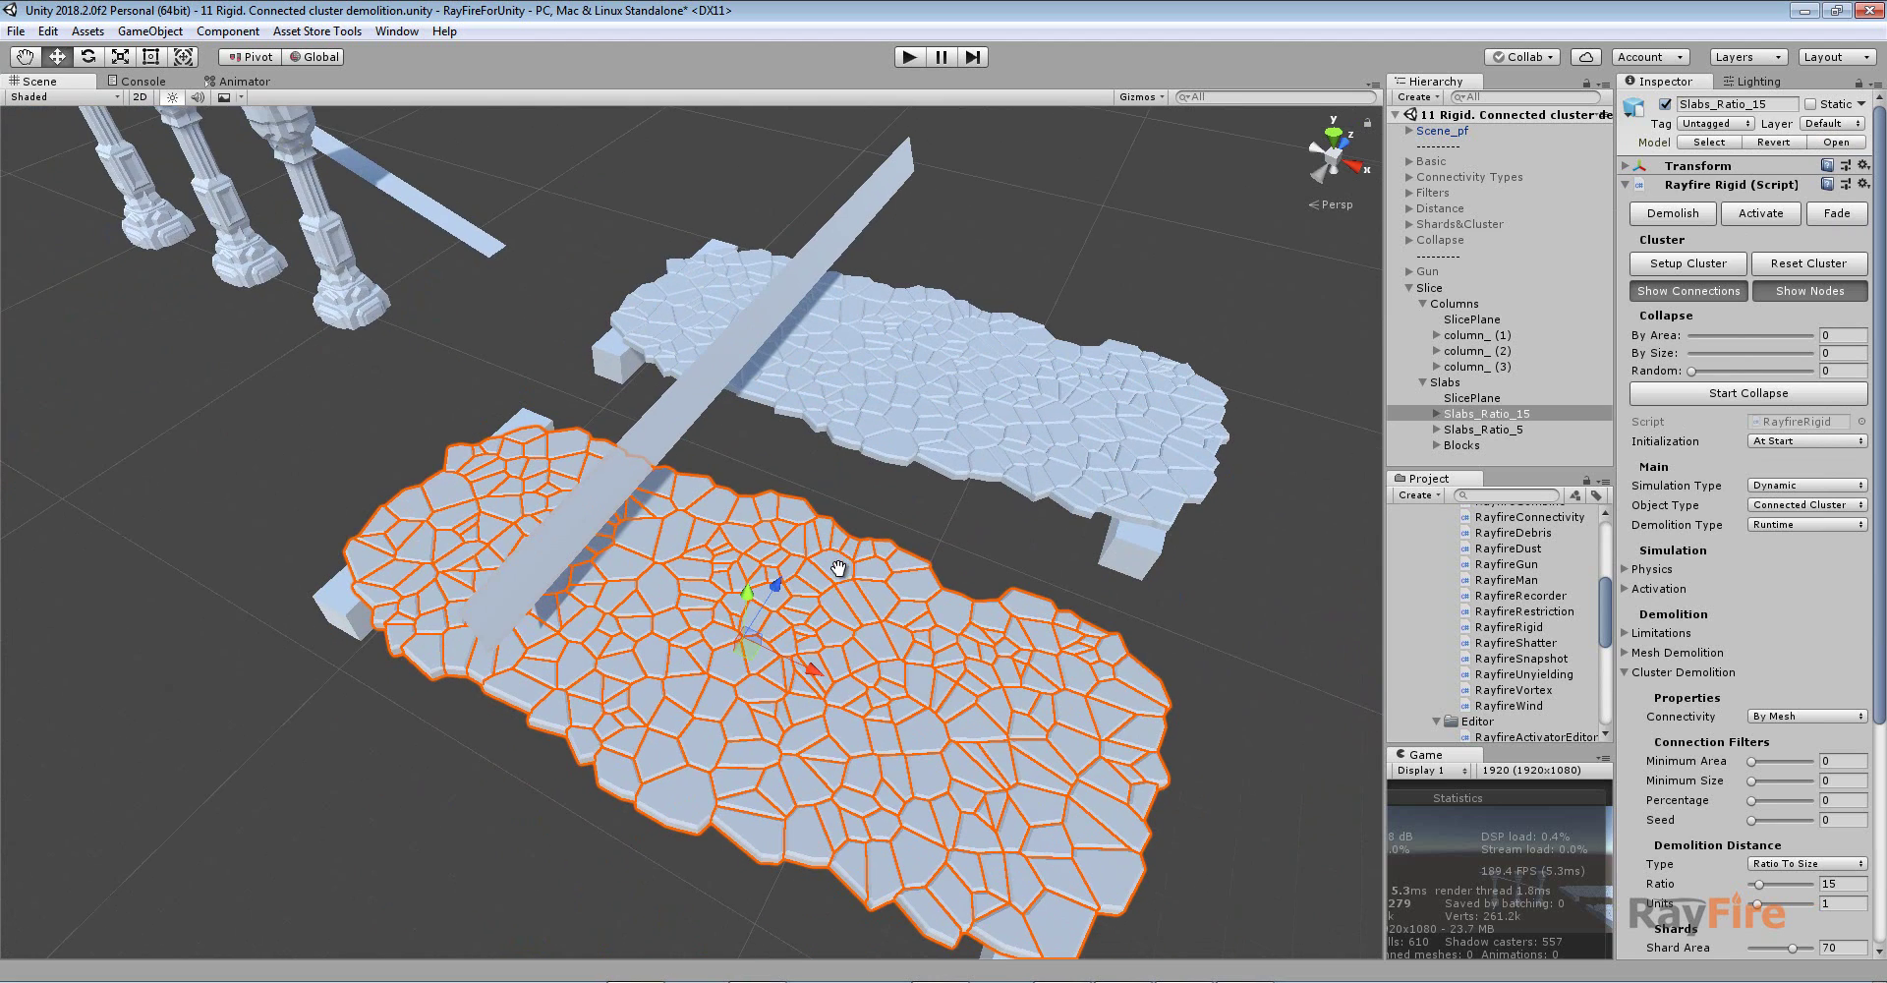
# - Compare the Demolition Distance ratio settings of Slabs_Ratio_5 and Slabs_Ratio_15
pyautogui.click(1014, 425)
pyautogui.scroll(-3, 1817, 607)
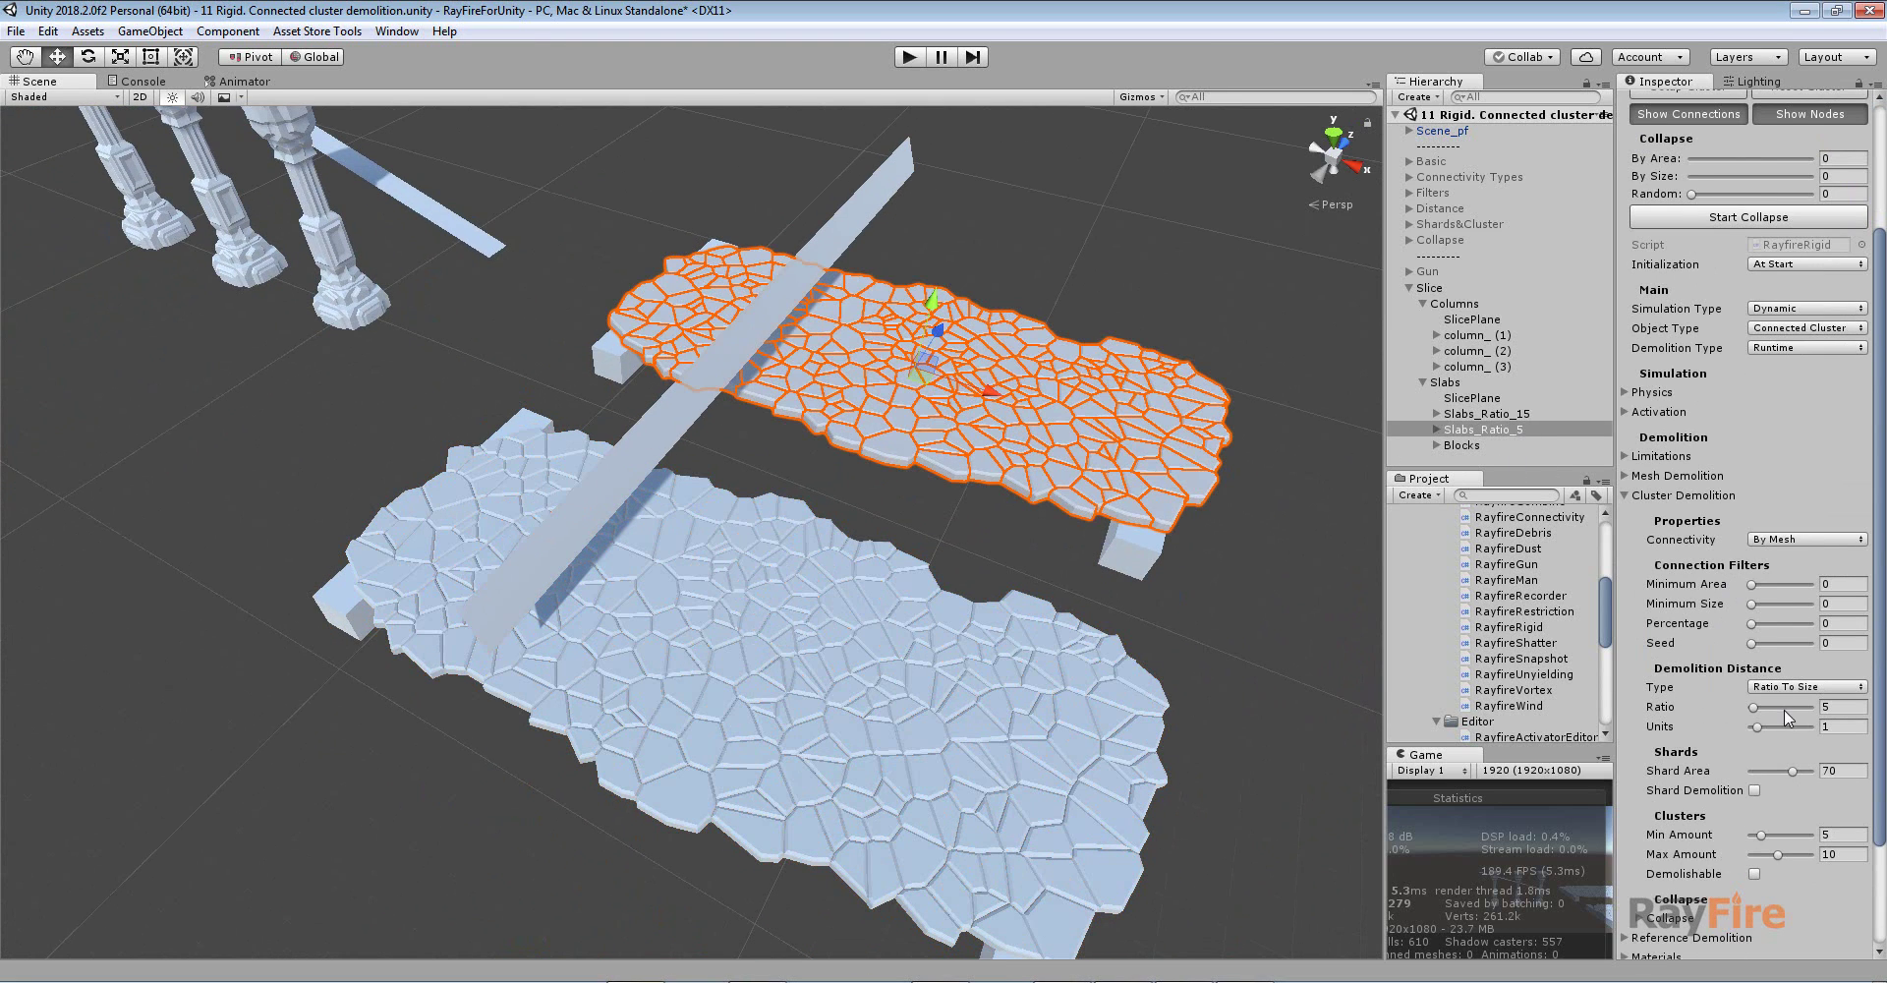
pyautogui.click(1838, 706)
pyautogui.click(804, 593)
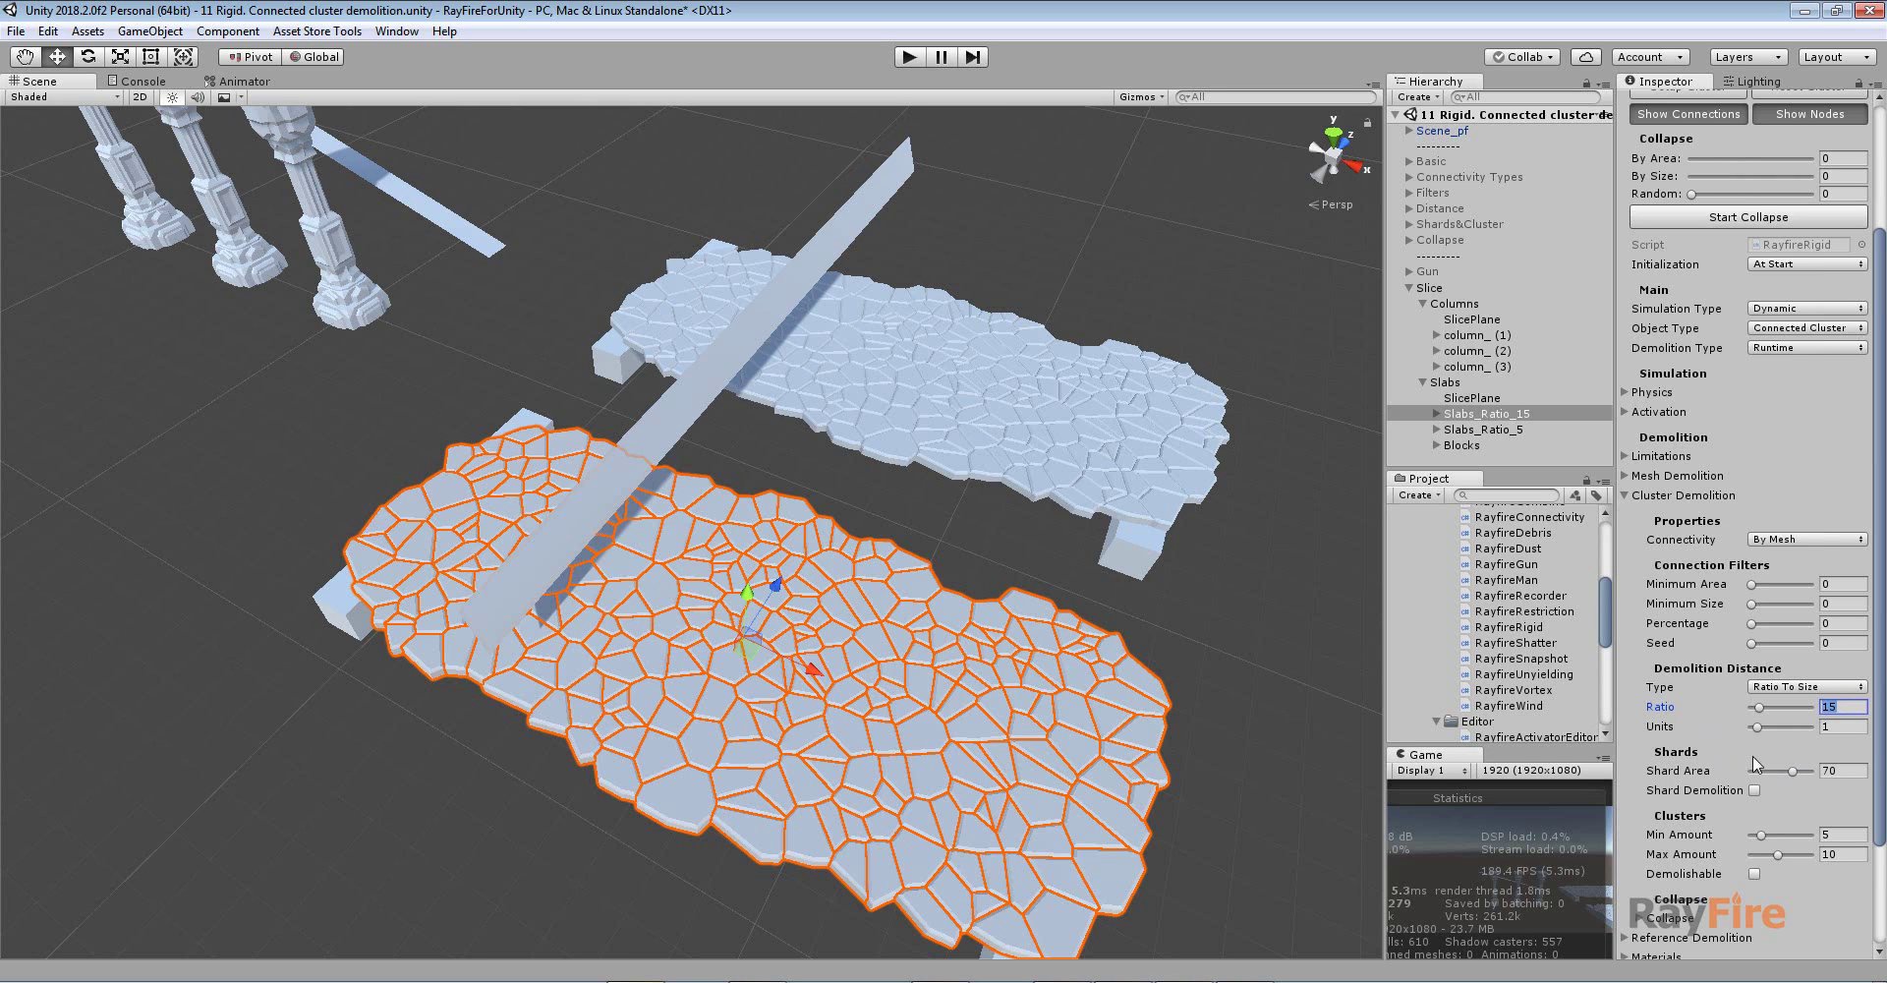
# - Set the Shard Area of Slabs_Ratio_5 to 100
pyautogui.click(1140, 476)
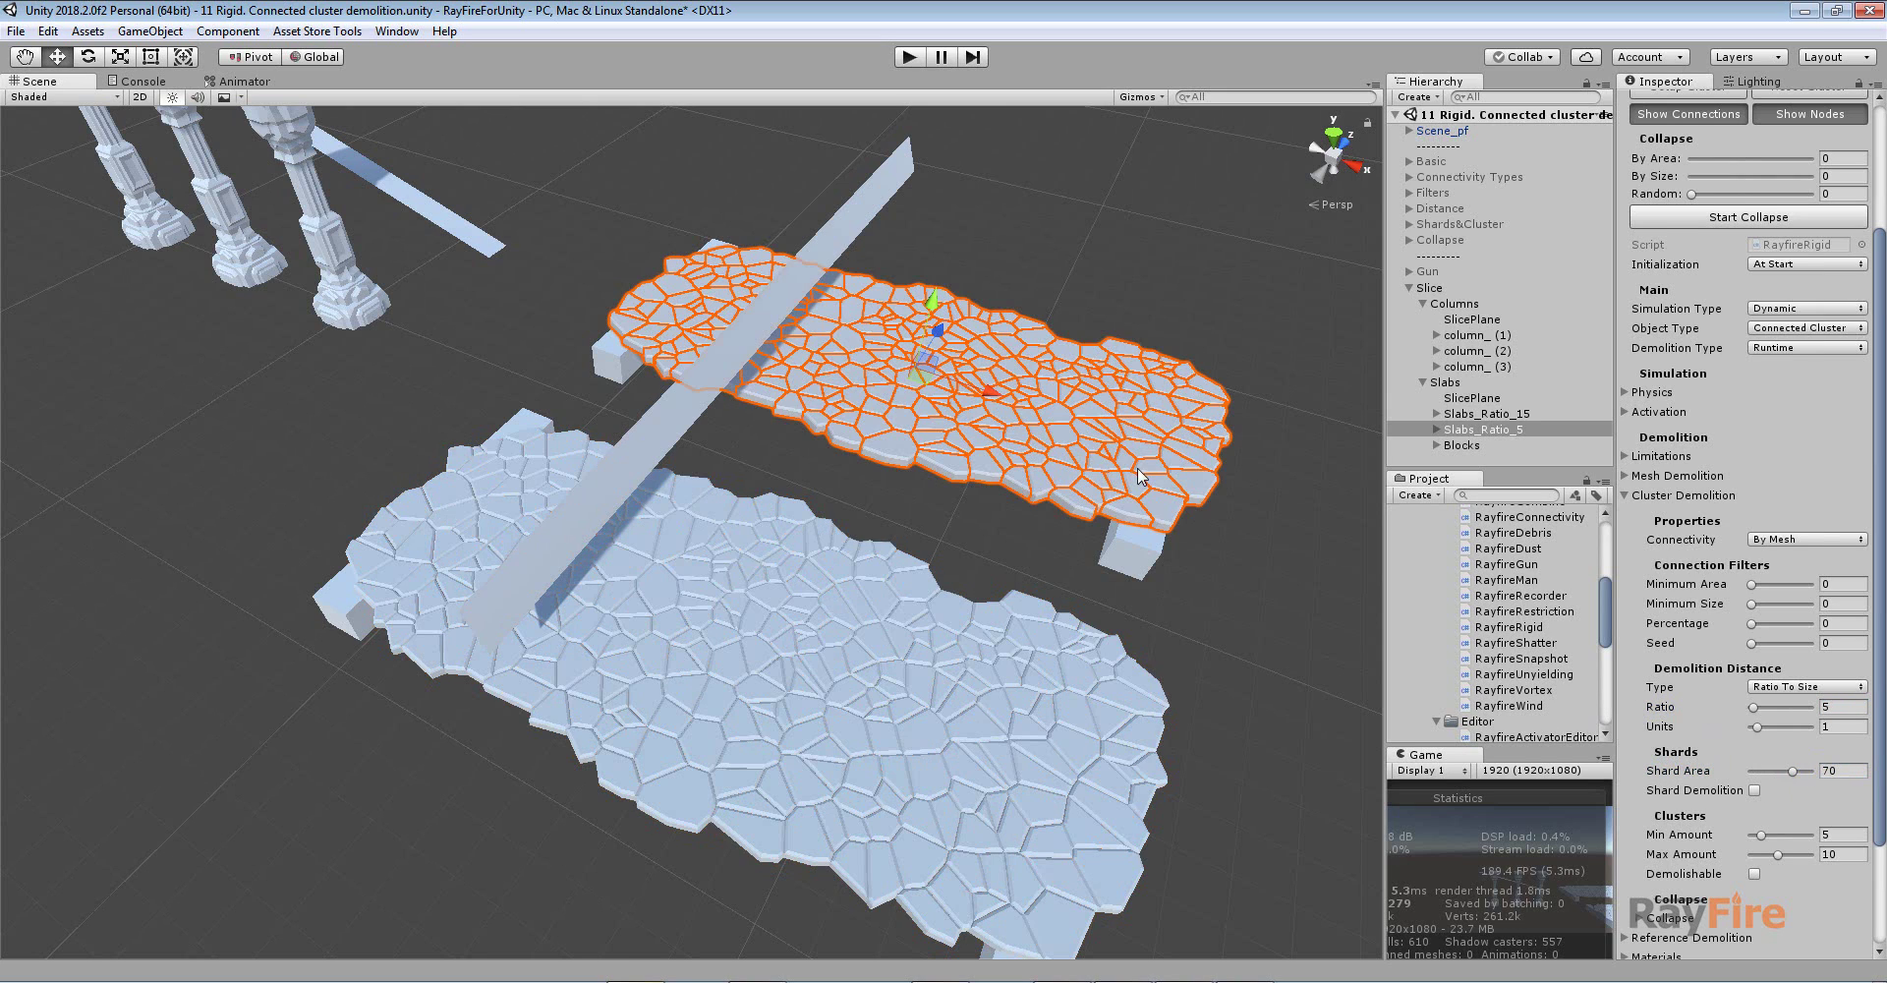
pyautogui.moveTo(1786, 768); pyautogui.dragTo(1796, 771)
pyautogui.moveTo(930, 517); pyautogui.dragTo(934, 501, button='middle')
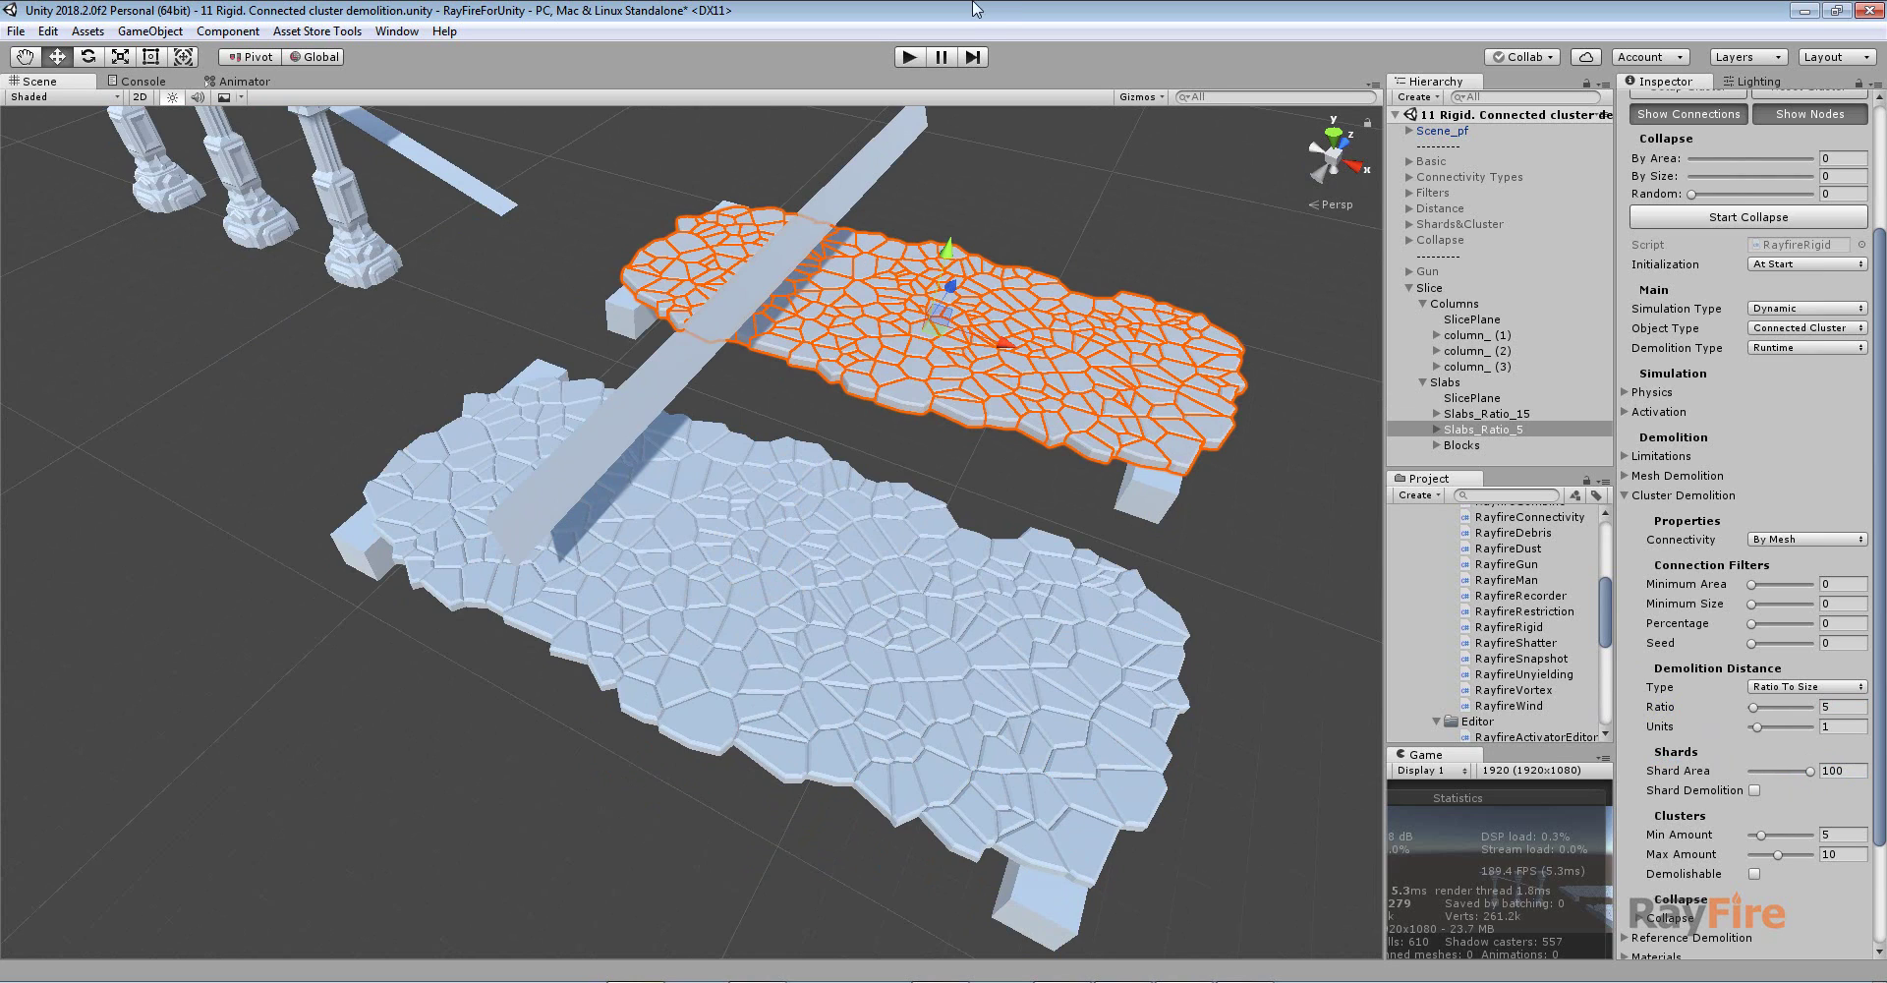
# - Start Play mode and select the slabs' SlicePlane, locating Slabs_Ratio_5 from its blade targets
pyautogui.click(908, 57)
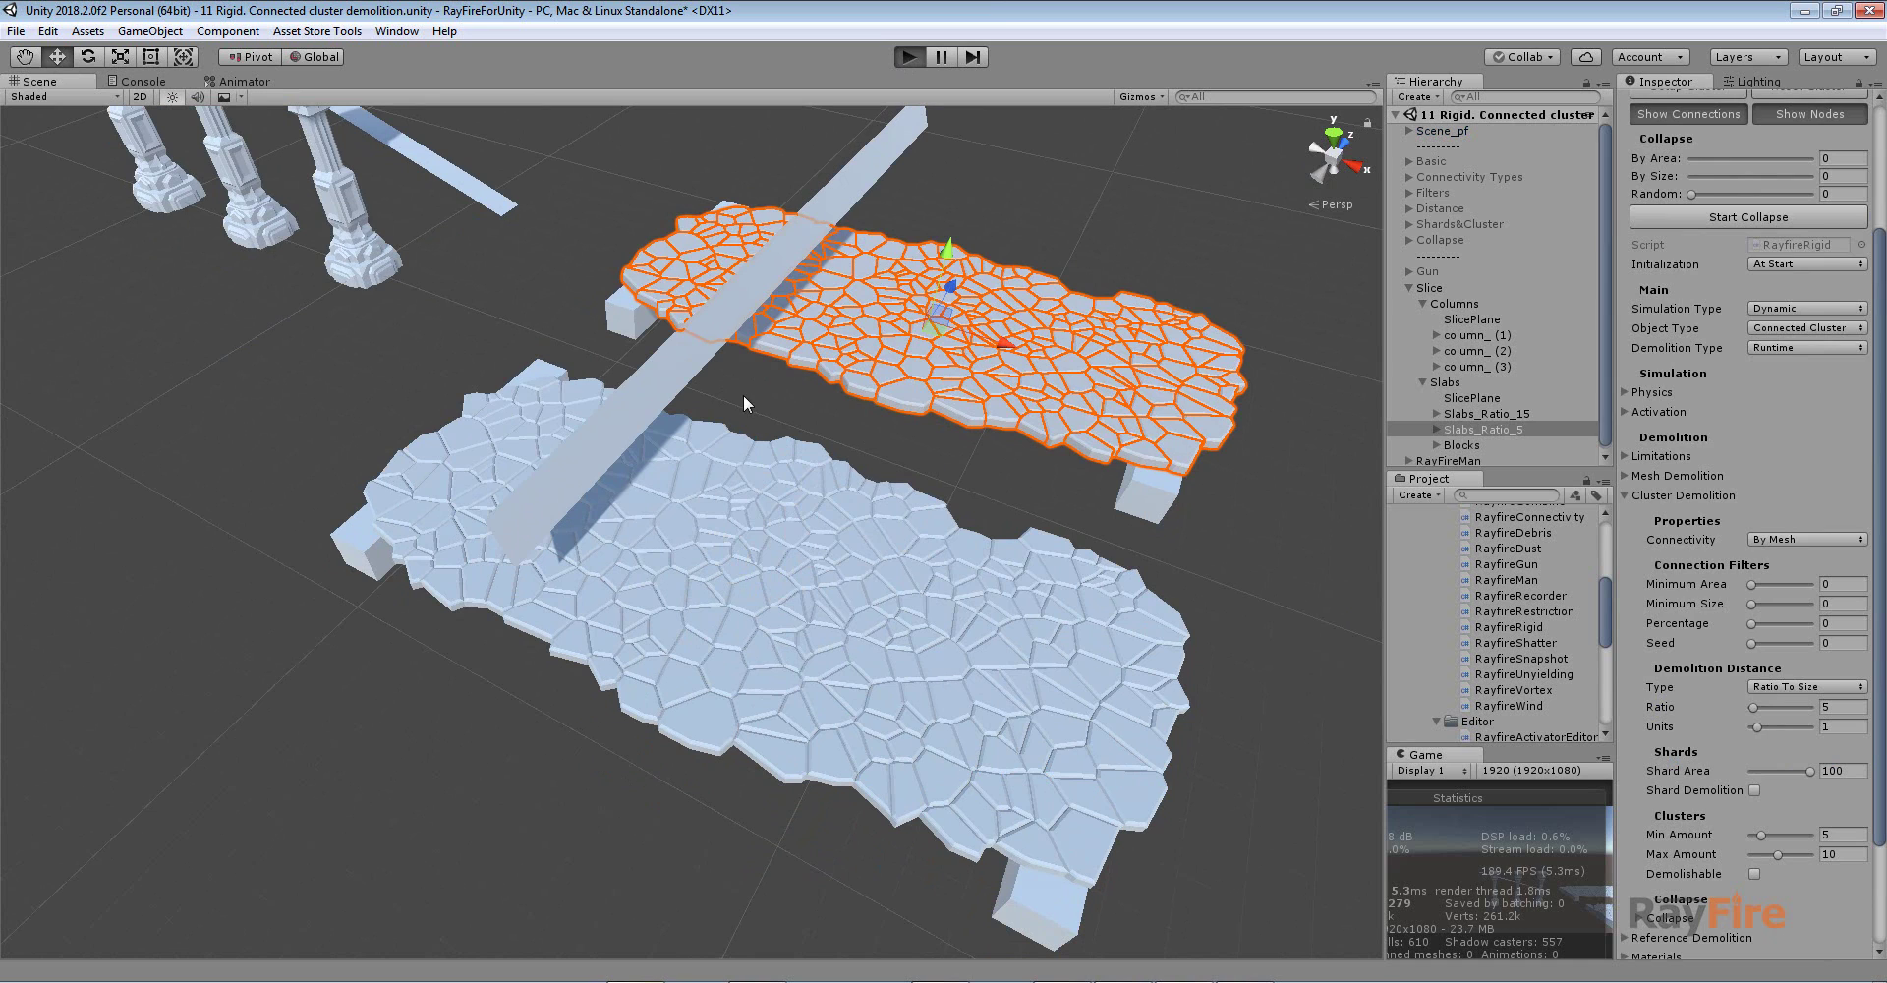
pyautogui.click(681, 367)
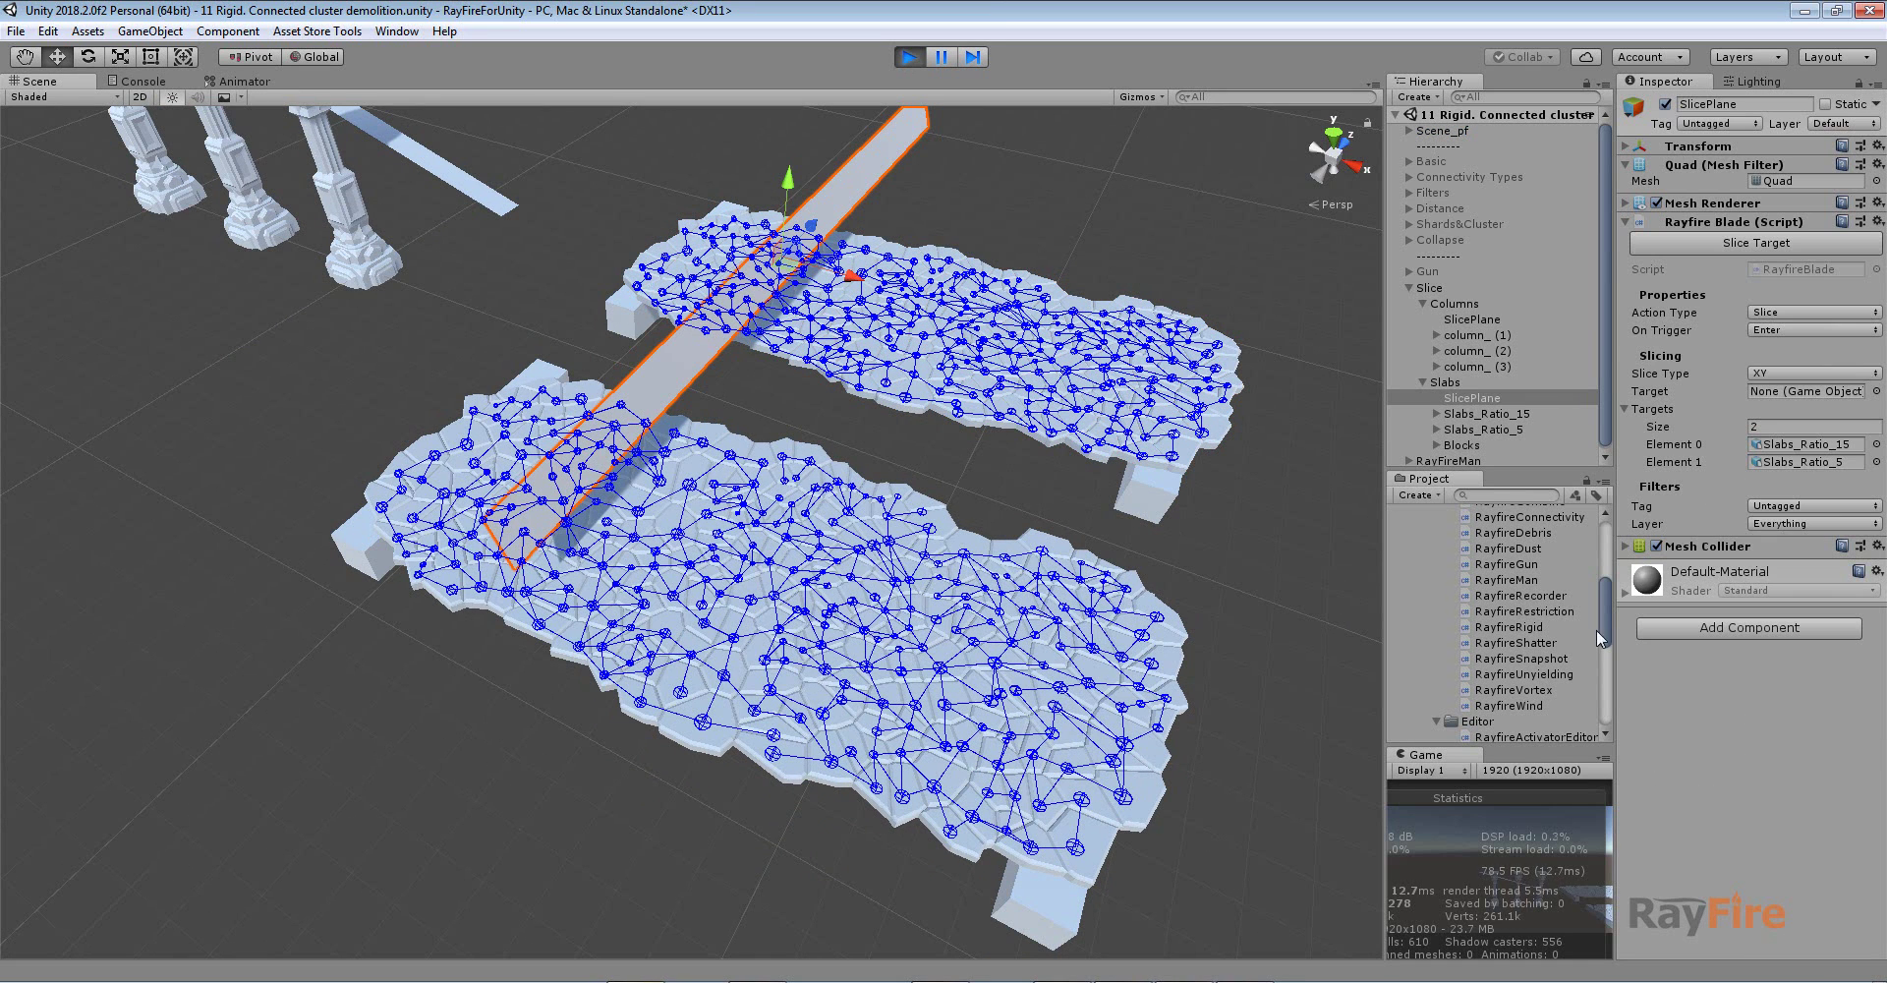
pyautogui.click(1783, 461)
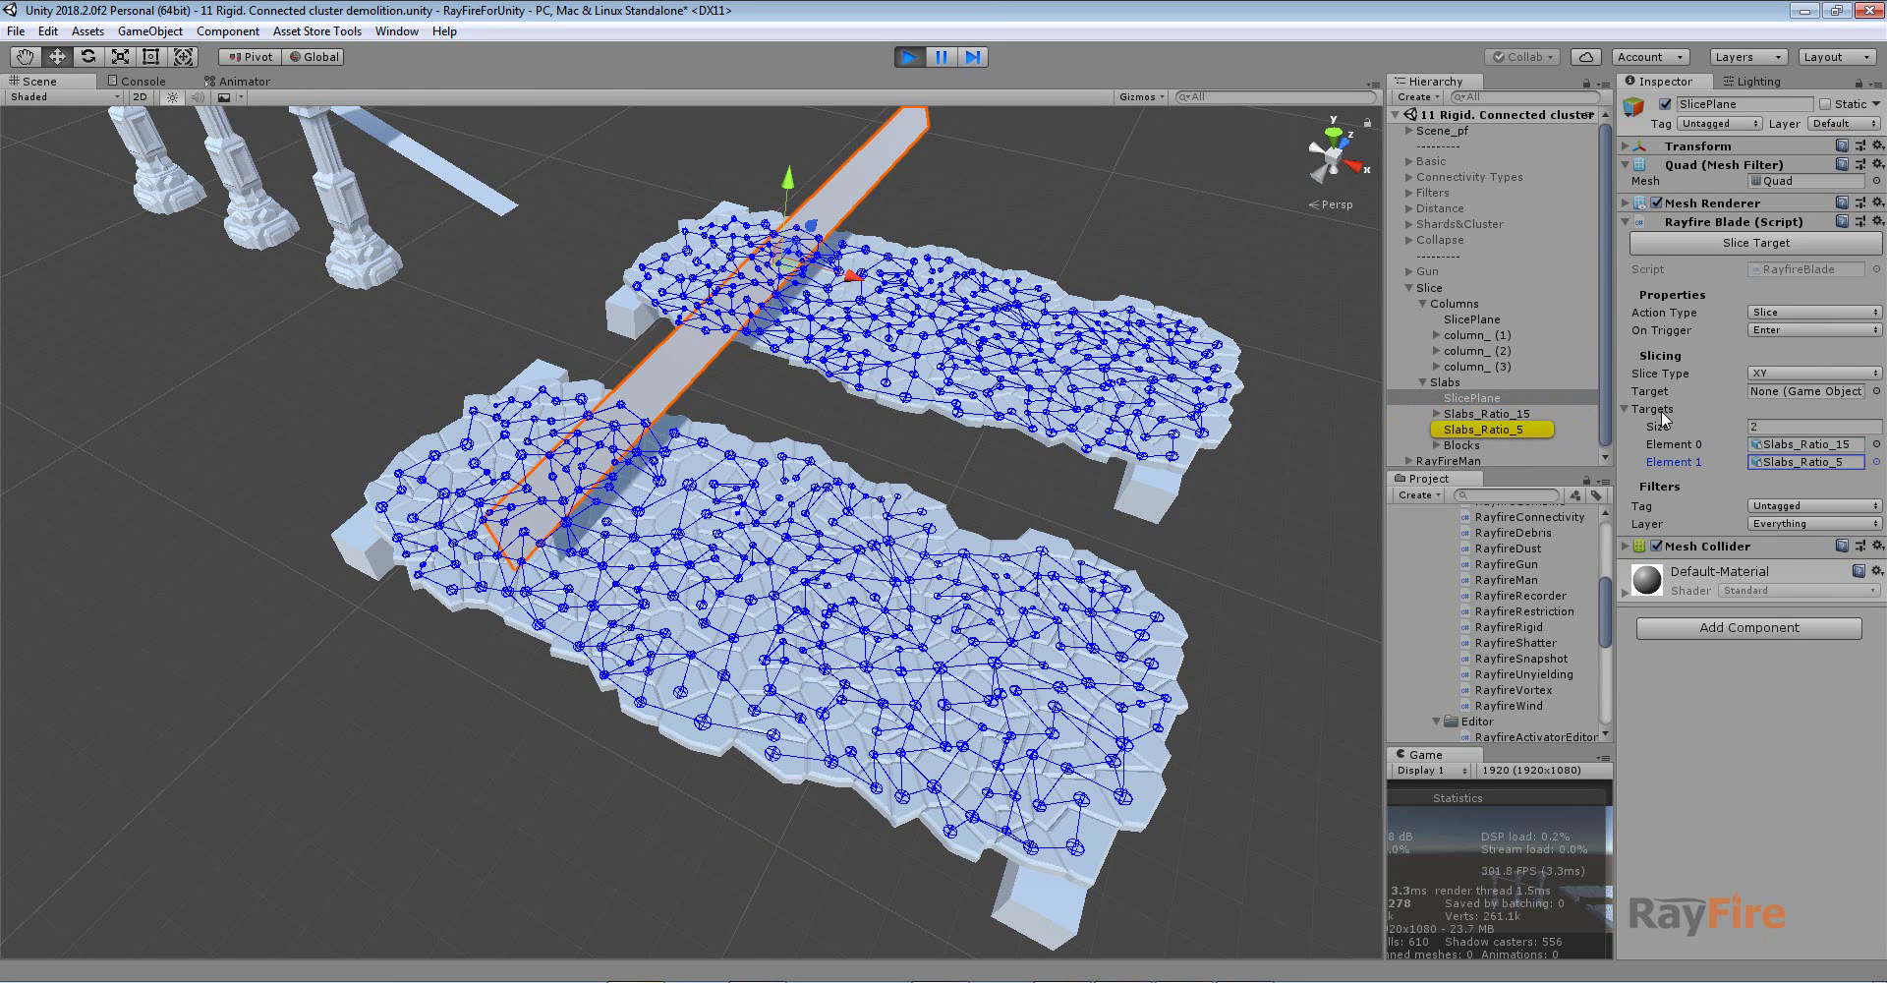
# - Slice both slabs with their SlicePlane and pause the simulation
pyautogui.click(1736, 245)
pyautogui.click(943, 57)
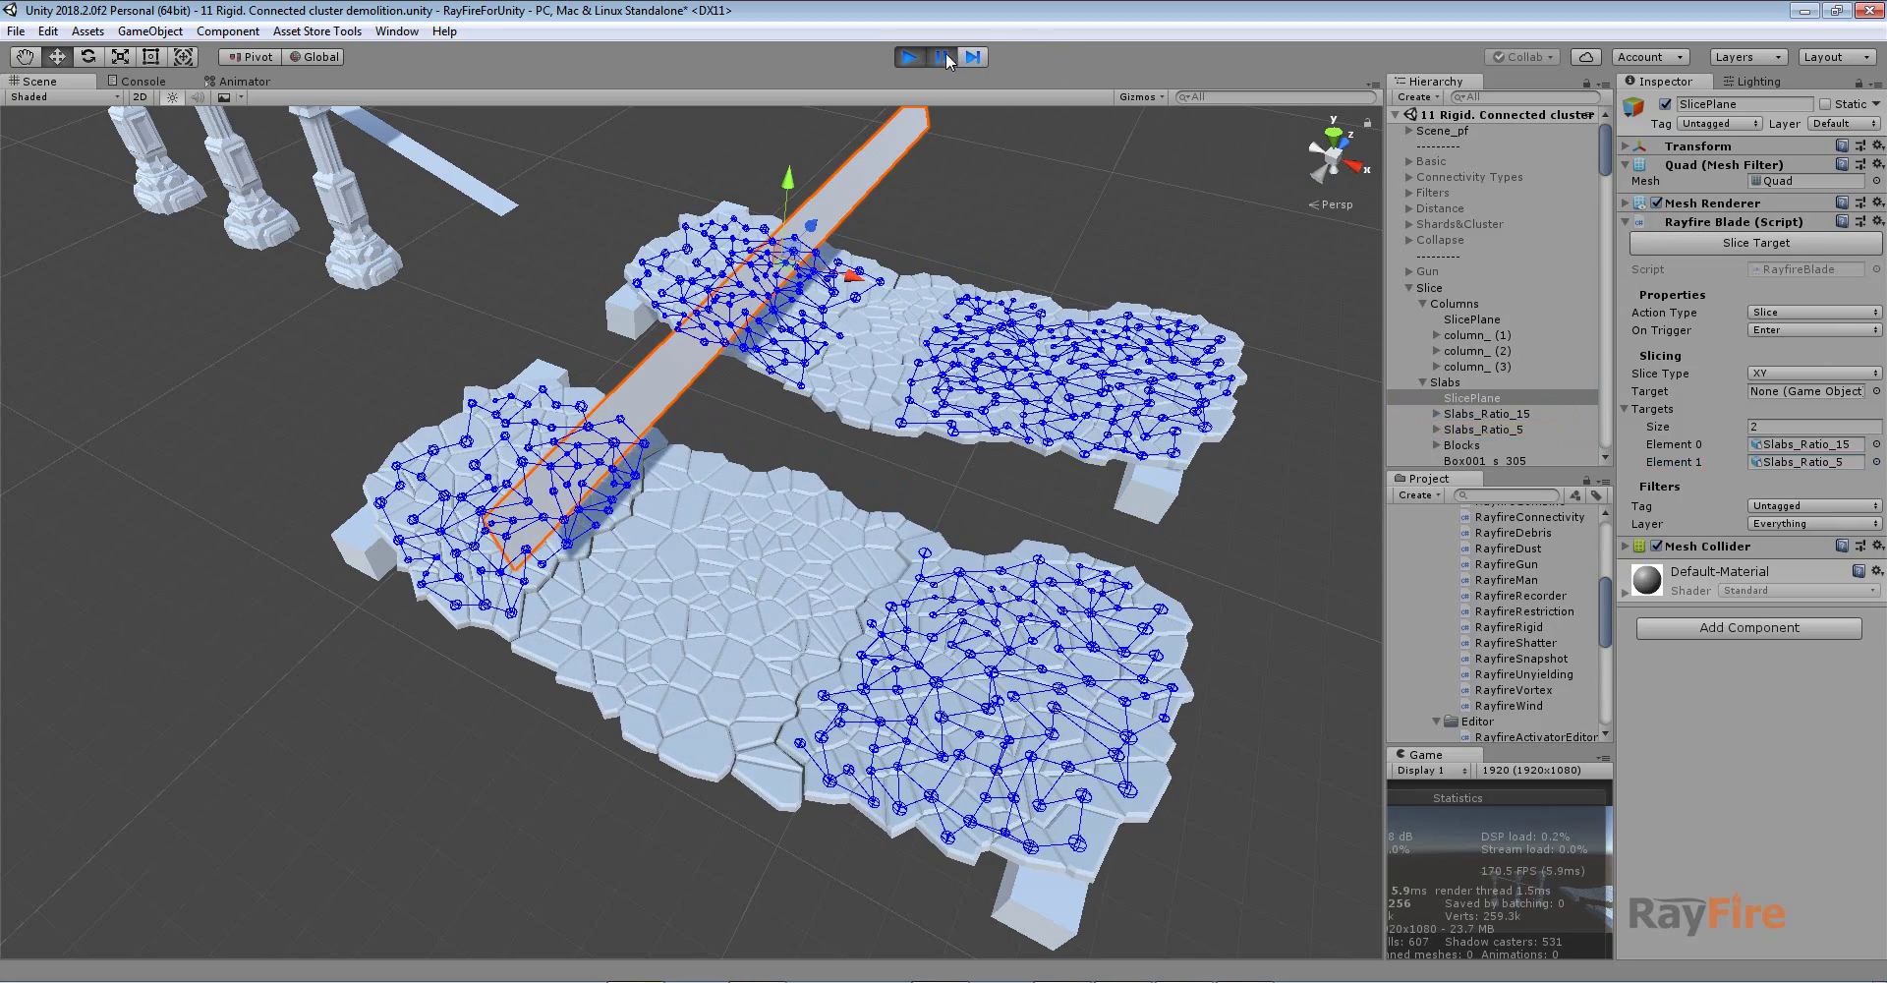
# - Select a detached shard of Slabs_Ratio_5 and examine its Cluster Demolition settings and the broken strip along the cut
pyautogui.click(864, 378)
pyautogui.scroll(3, 863, 378)
pyautogui.keyDown('alt'); pyautogui.moveTo(864, 378); pyautogui.dragTo(932, 491); pyautogui.keyUp('alt')
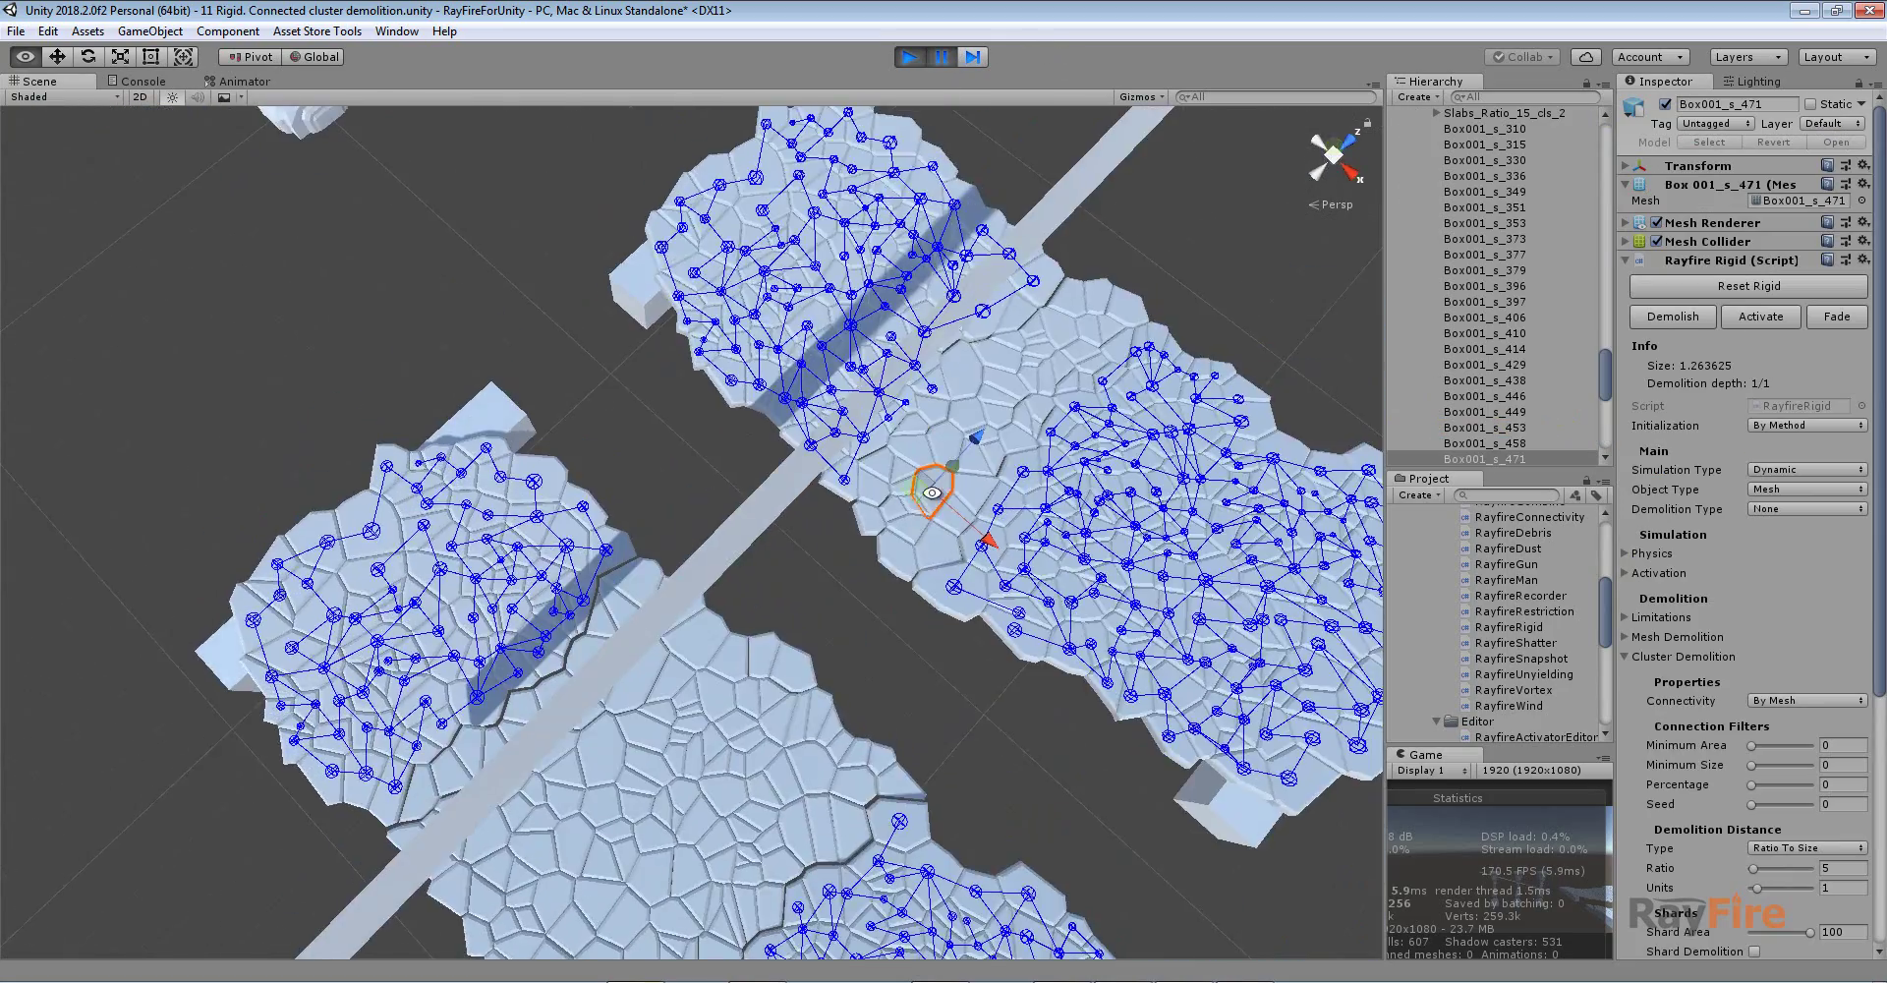
pyautogui.scroll(5, 1012, 373)
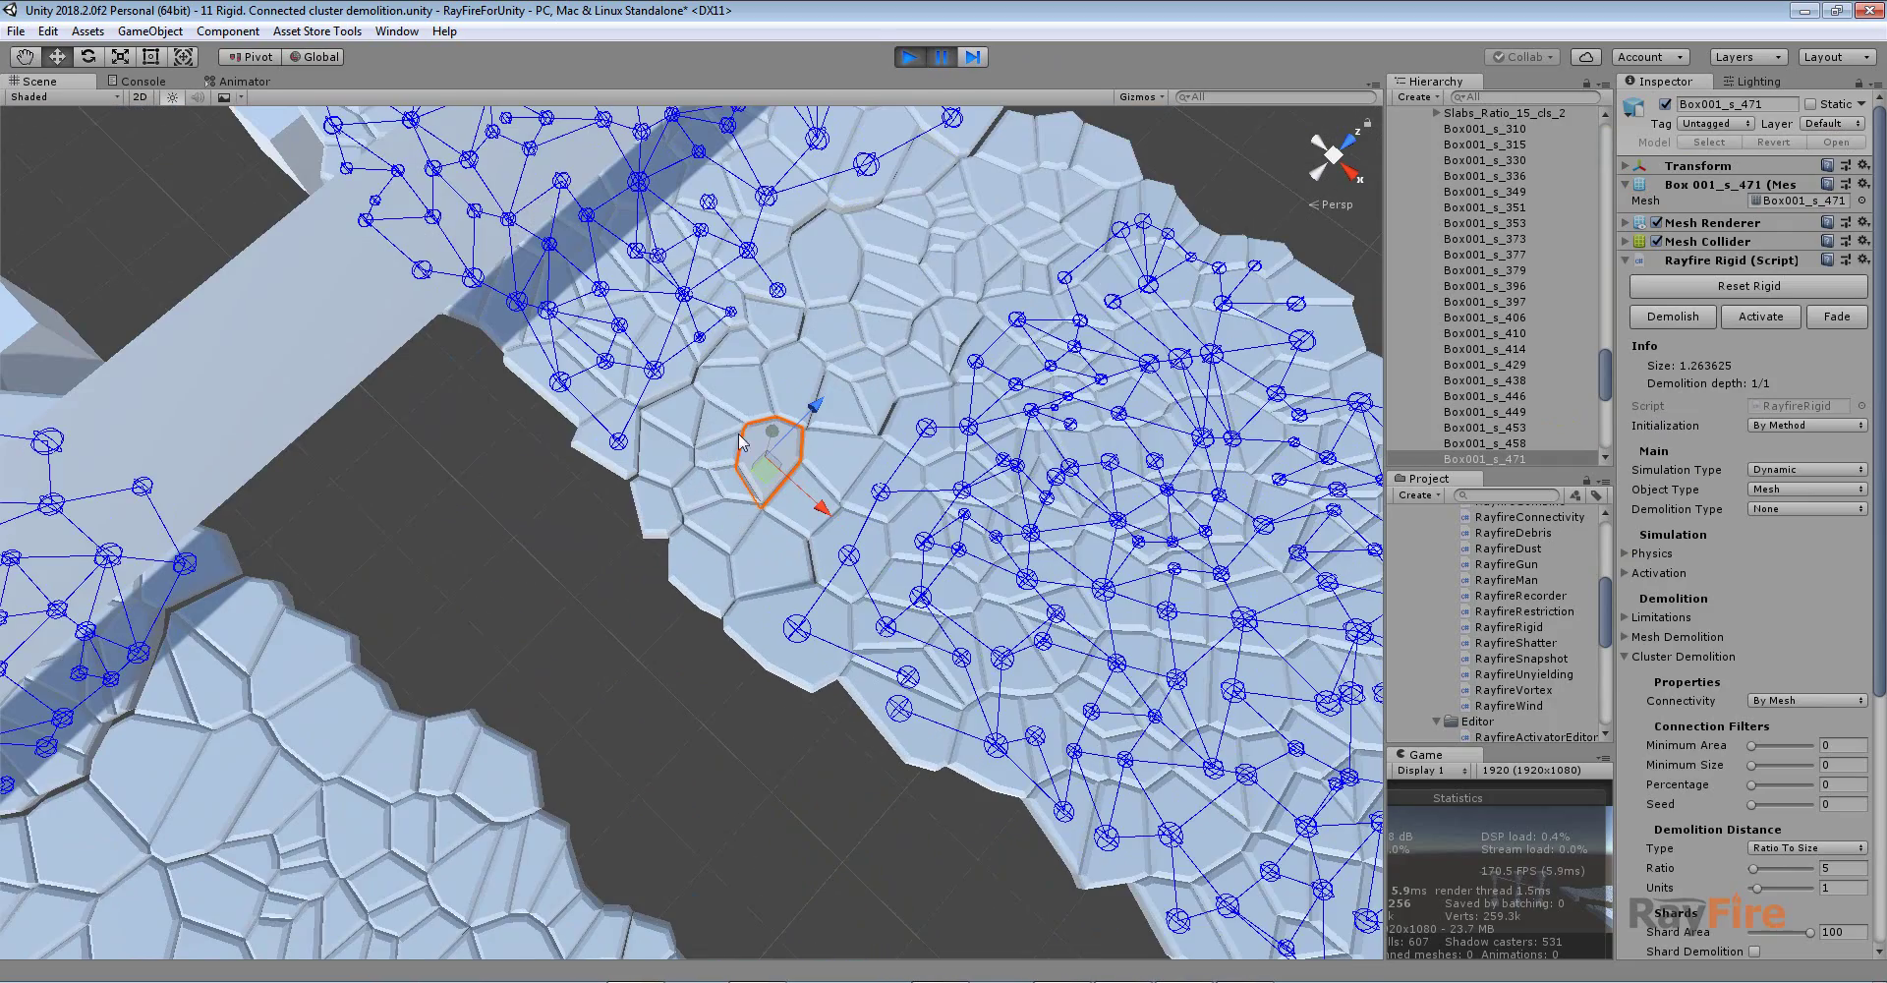
pyautogui.scroll(-3, 1817, 785)
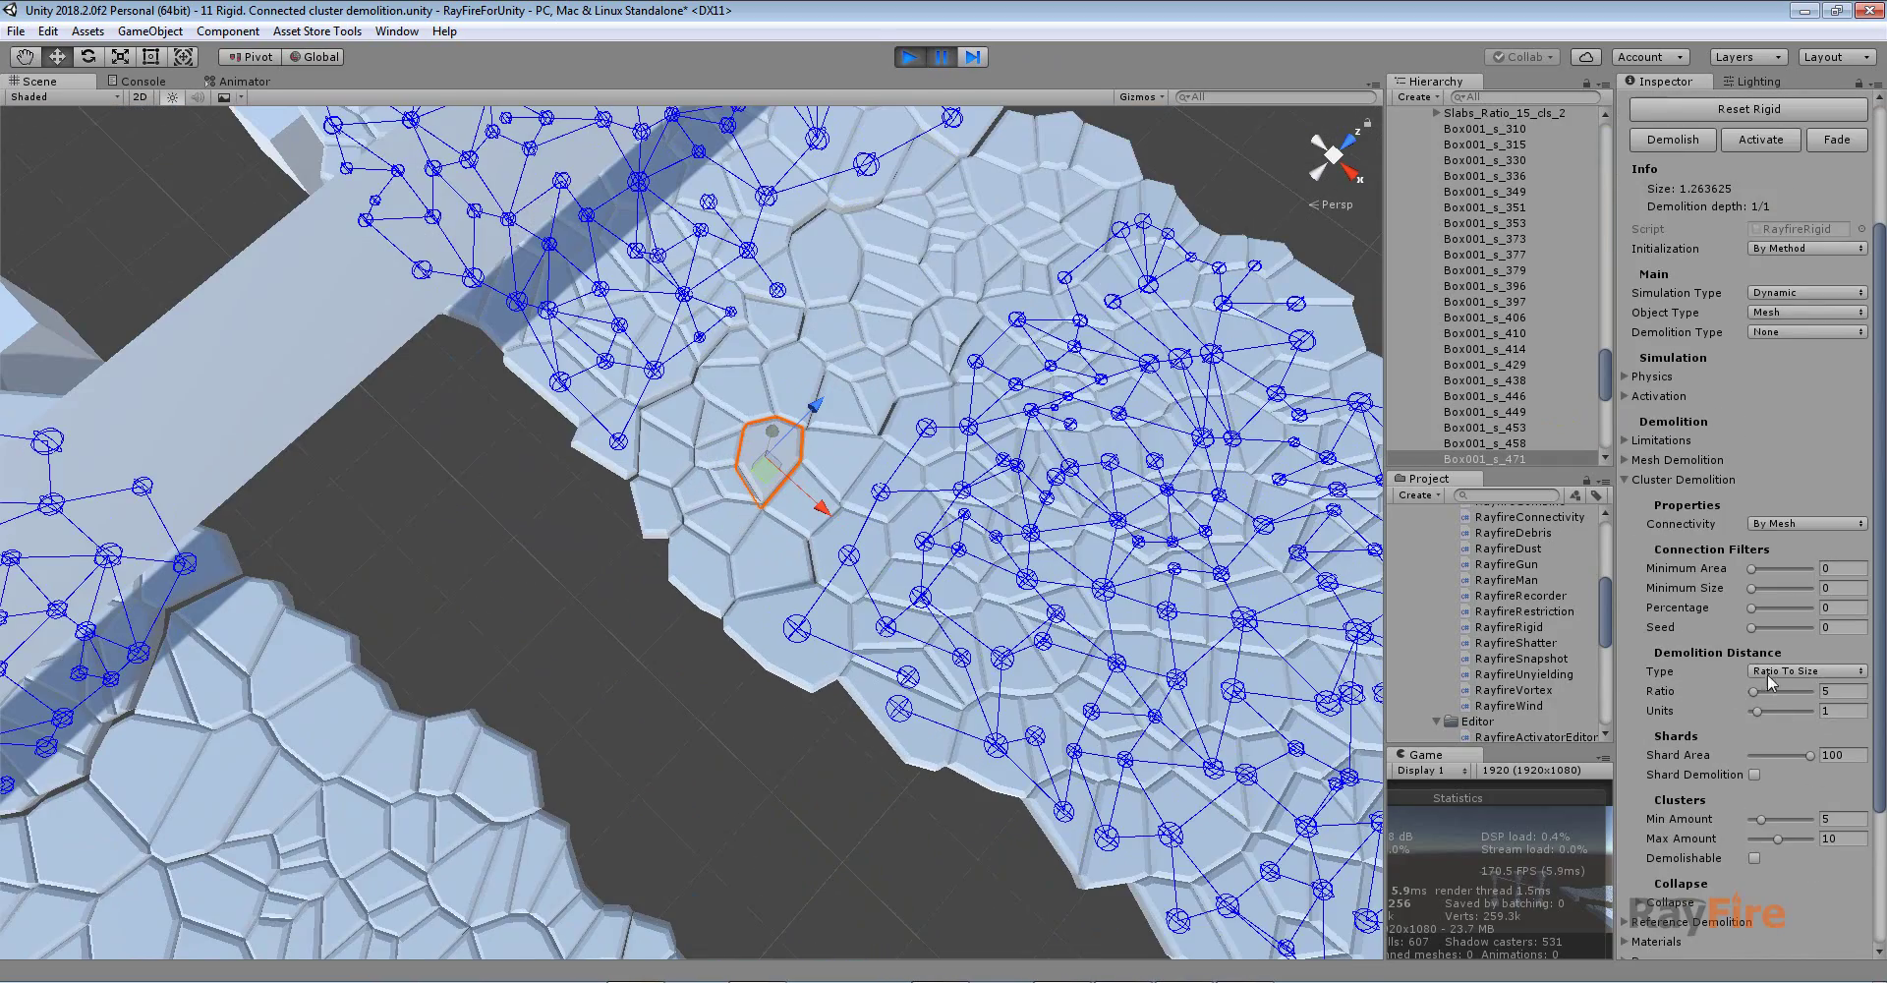
pyautogui.moveTo(988, 322); pyautogui.dragTo(898, 403, button='middle')
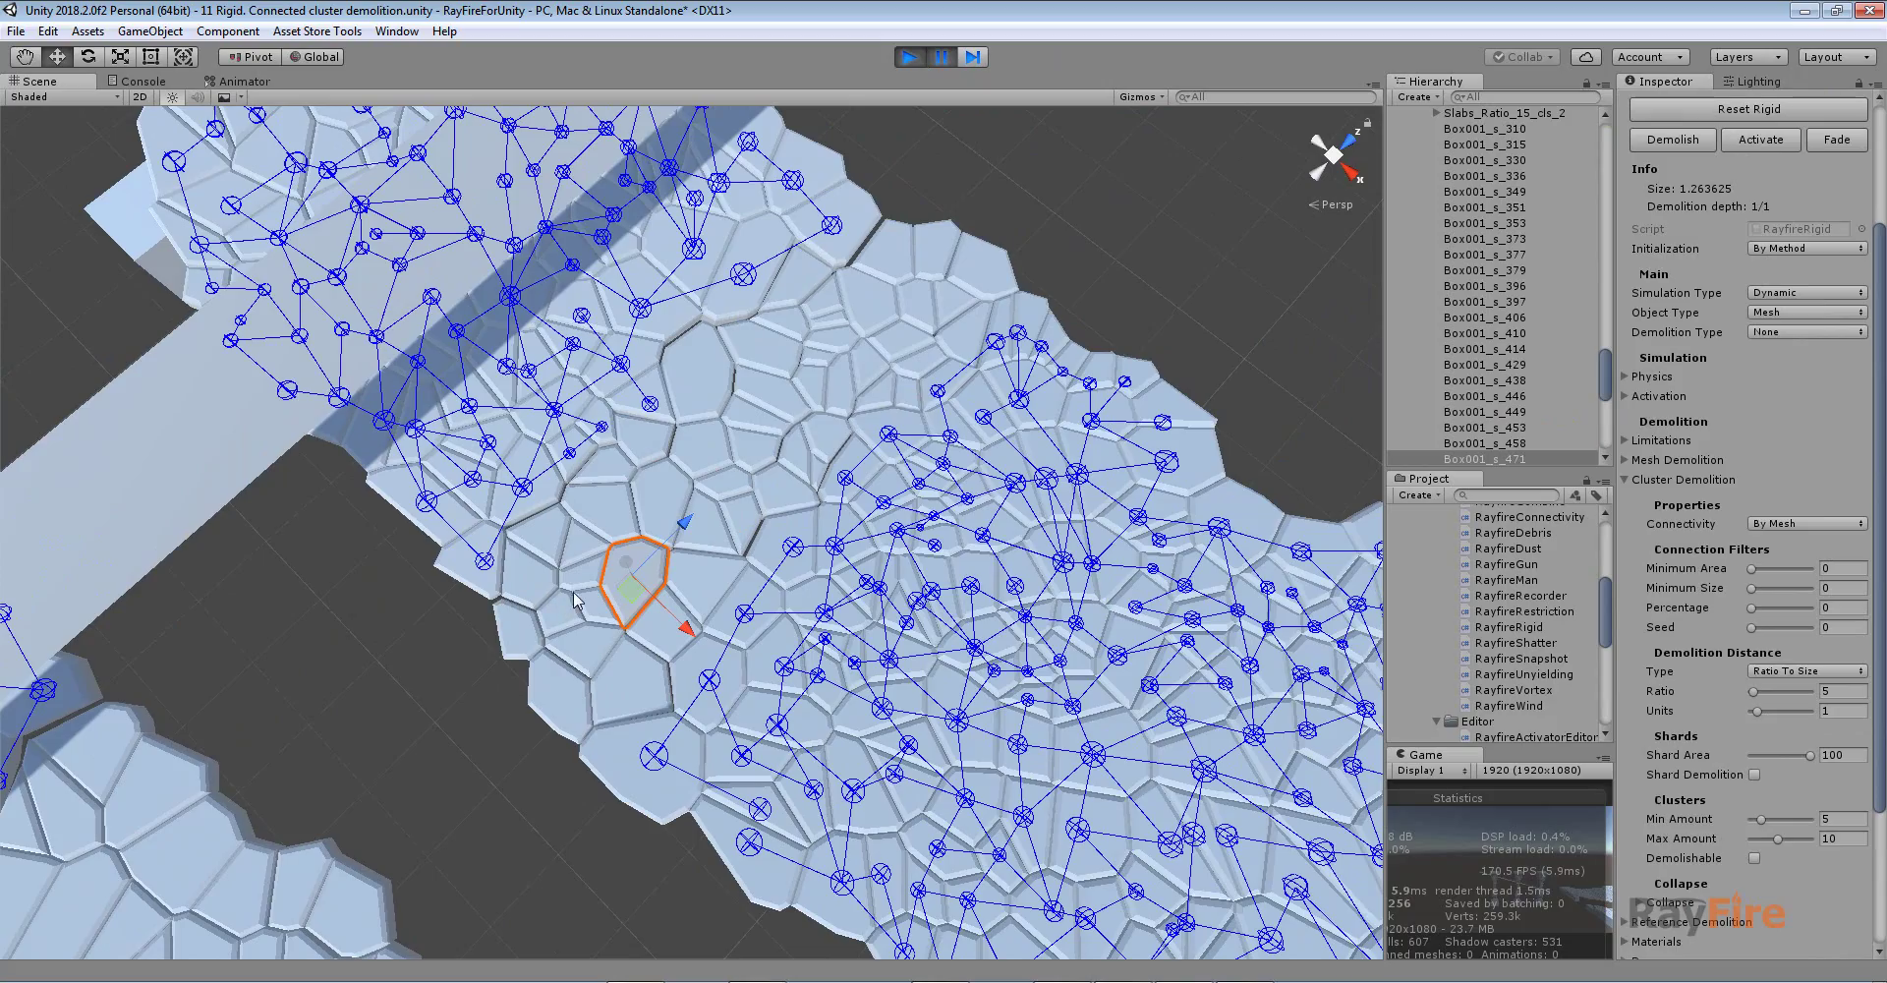
pyautogui.keyDown('alt'); pyautogui.moveTo(737, 413); pyautogui.dragTo(559, 256); pyautogui.keyUp('alt')
pyautogui.scroll(-5, 675, 440)
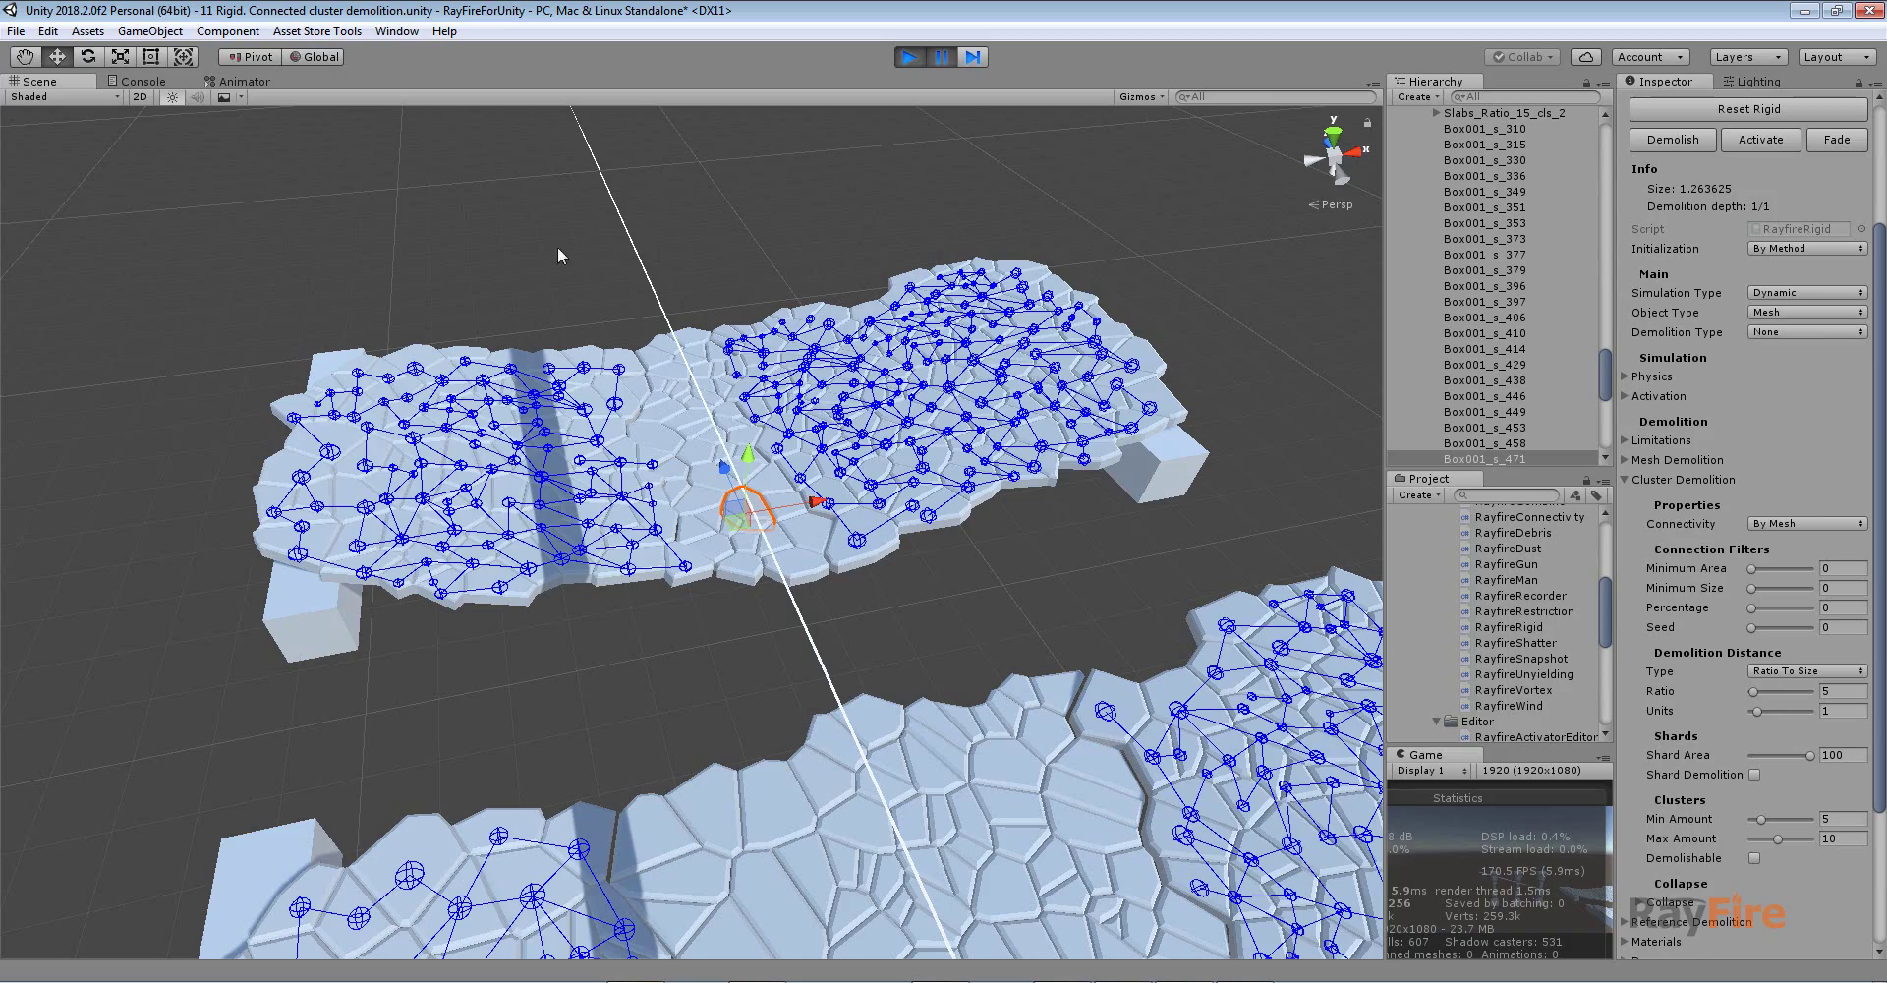
# - Select a detached shard in the cut zone of Slabs_Ratio_15 and examine the width of its broken area
pyautogui.click(625, 226)
pyautogui.moveTo(816, 737); pyautogui.dragTo(754, 561, button='middle')
pyautogui.click(962, 627)
pyautogui.scroll(-3, 961, 651)
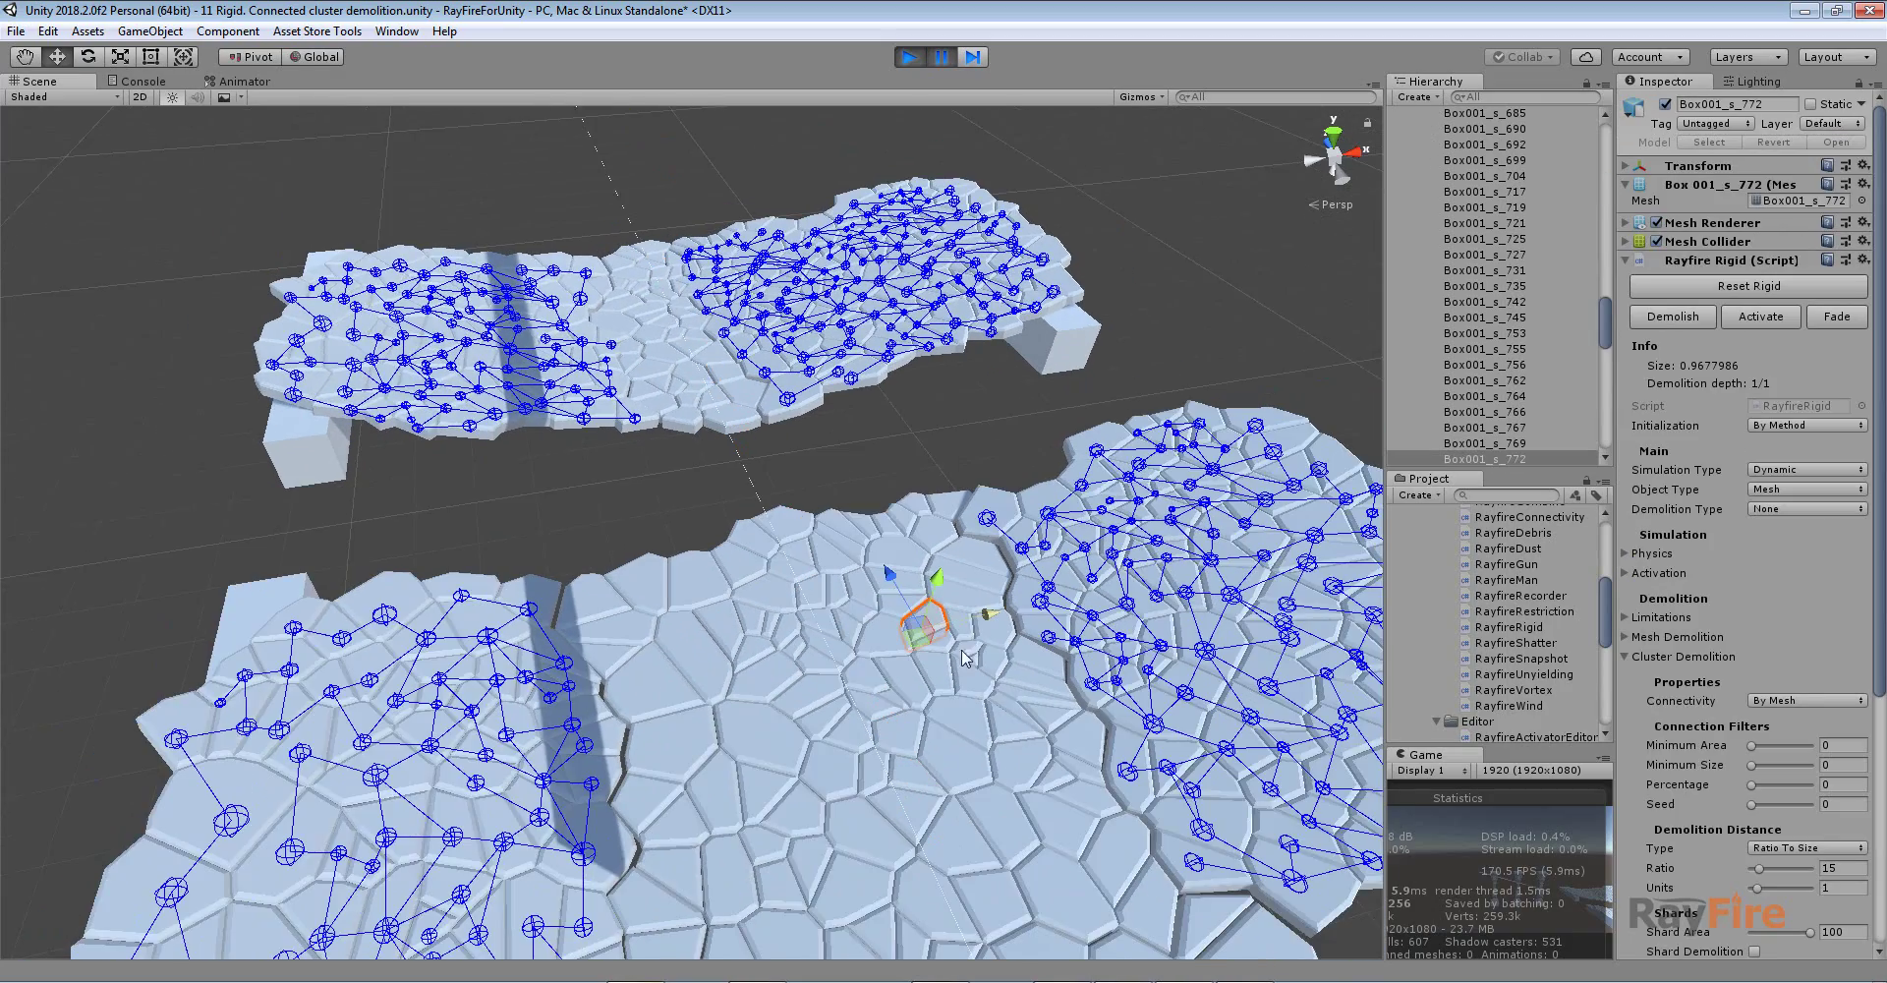
pyautogui.moveTo(986, 731); pyautogui.dragTo(902, 575, button='middle')
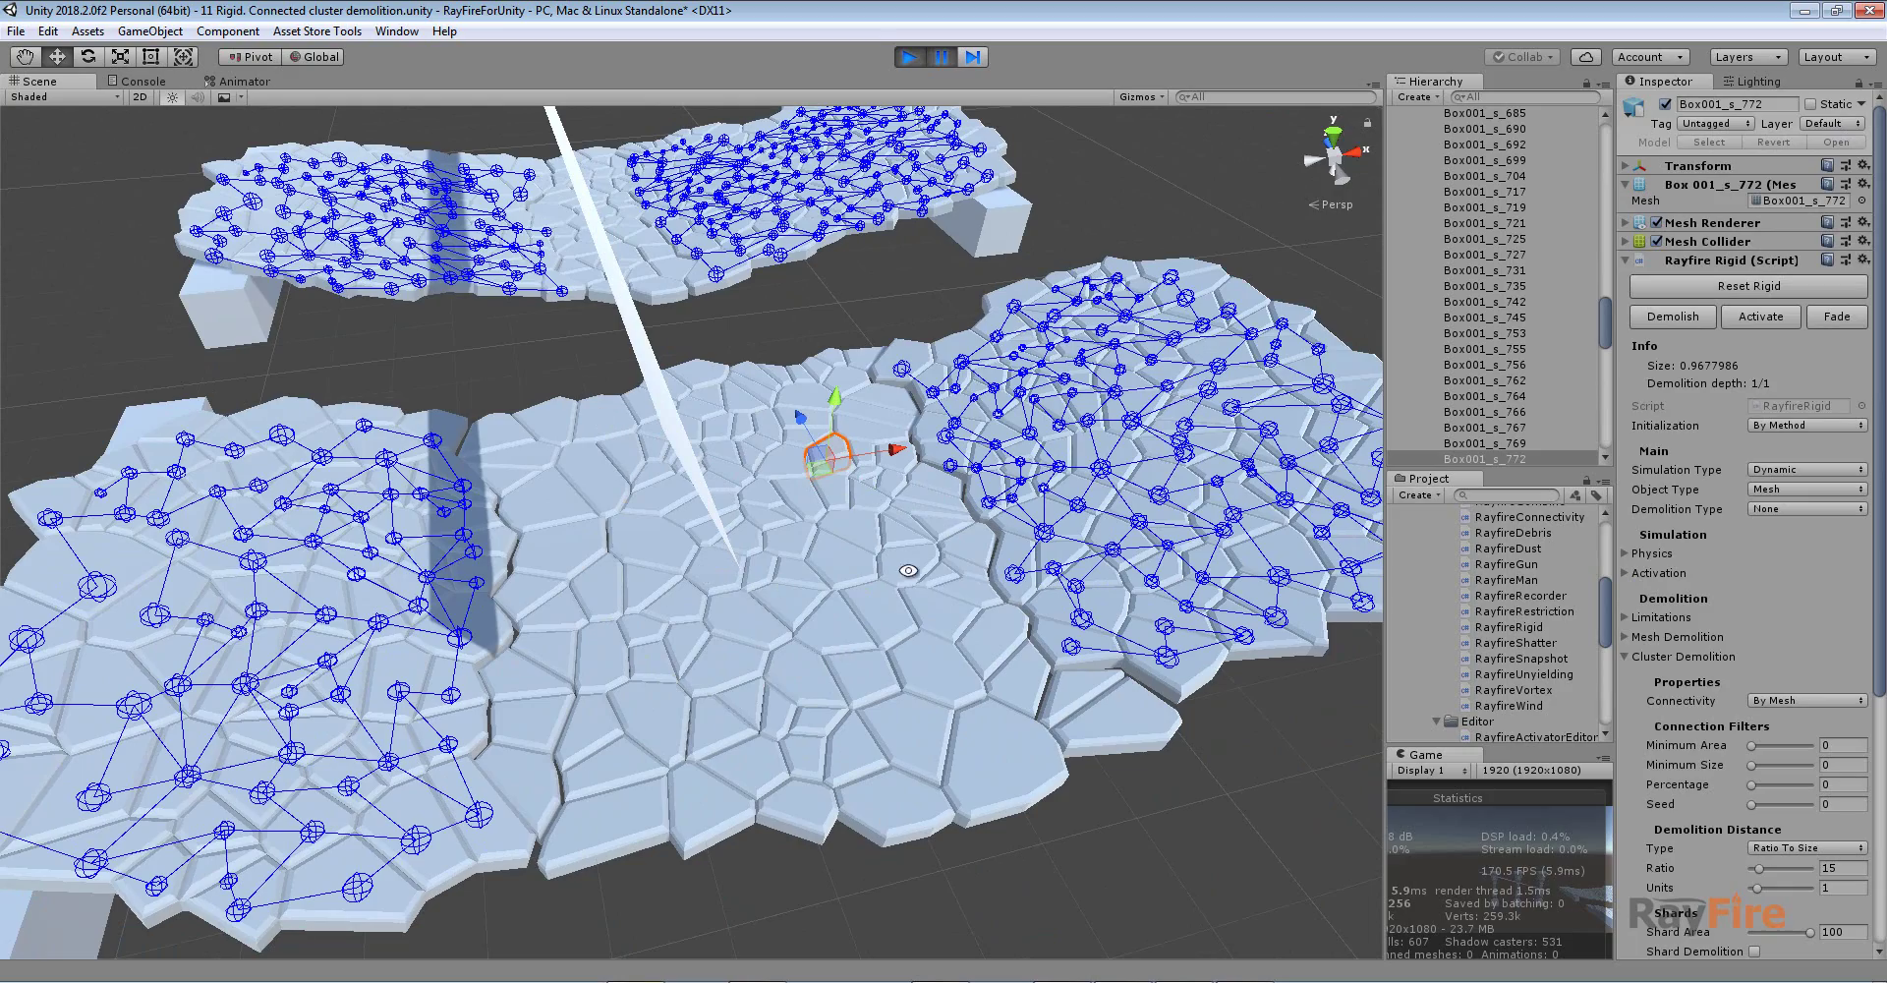
pyautogui.keyDown('alt'); pyautogui.moveTo(904, 570); pyautogui.dragTo(759, 623); pyautogui.keyUp('alt')
pyautogui.moveTo(746, 596); pyautogui.dragTo(934, 433, button='middle')
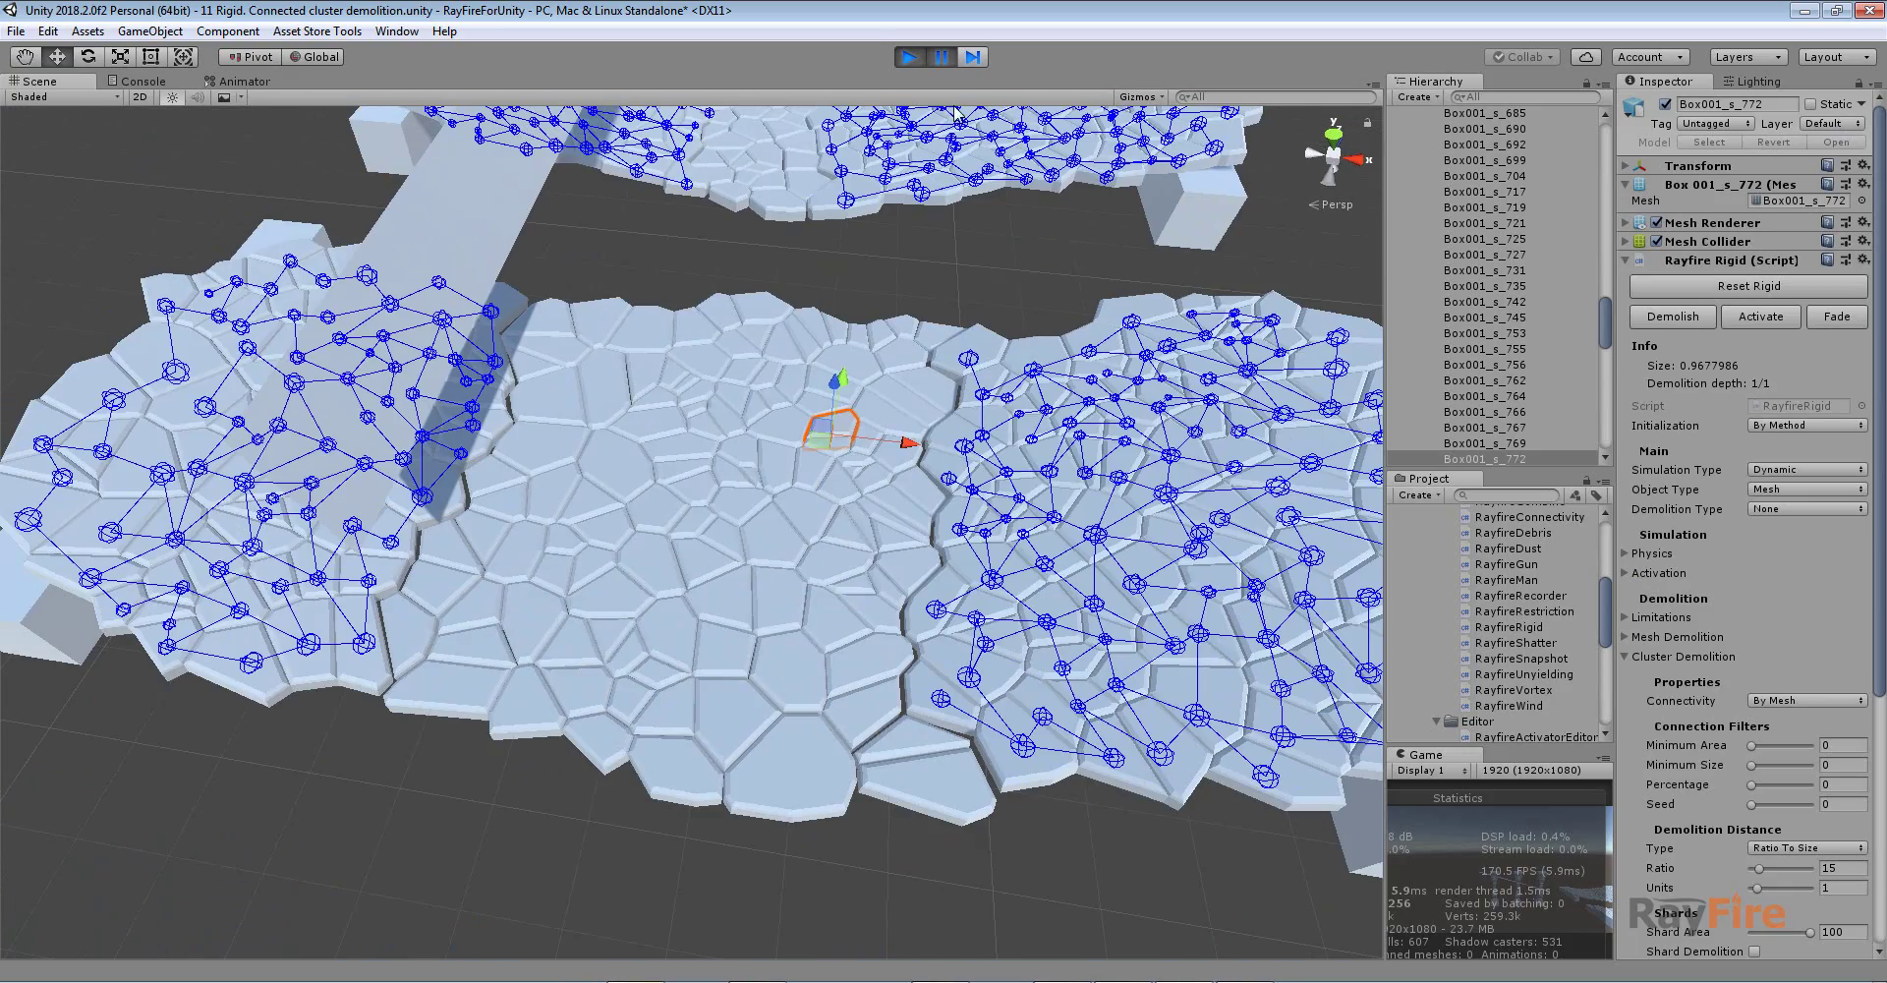
# - Stop Play mode and set the Demolition Distance ratio of Slabs_Ratio_15 to 20 and its Shard Area to 30
pyautogui.click(911, 56)
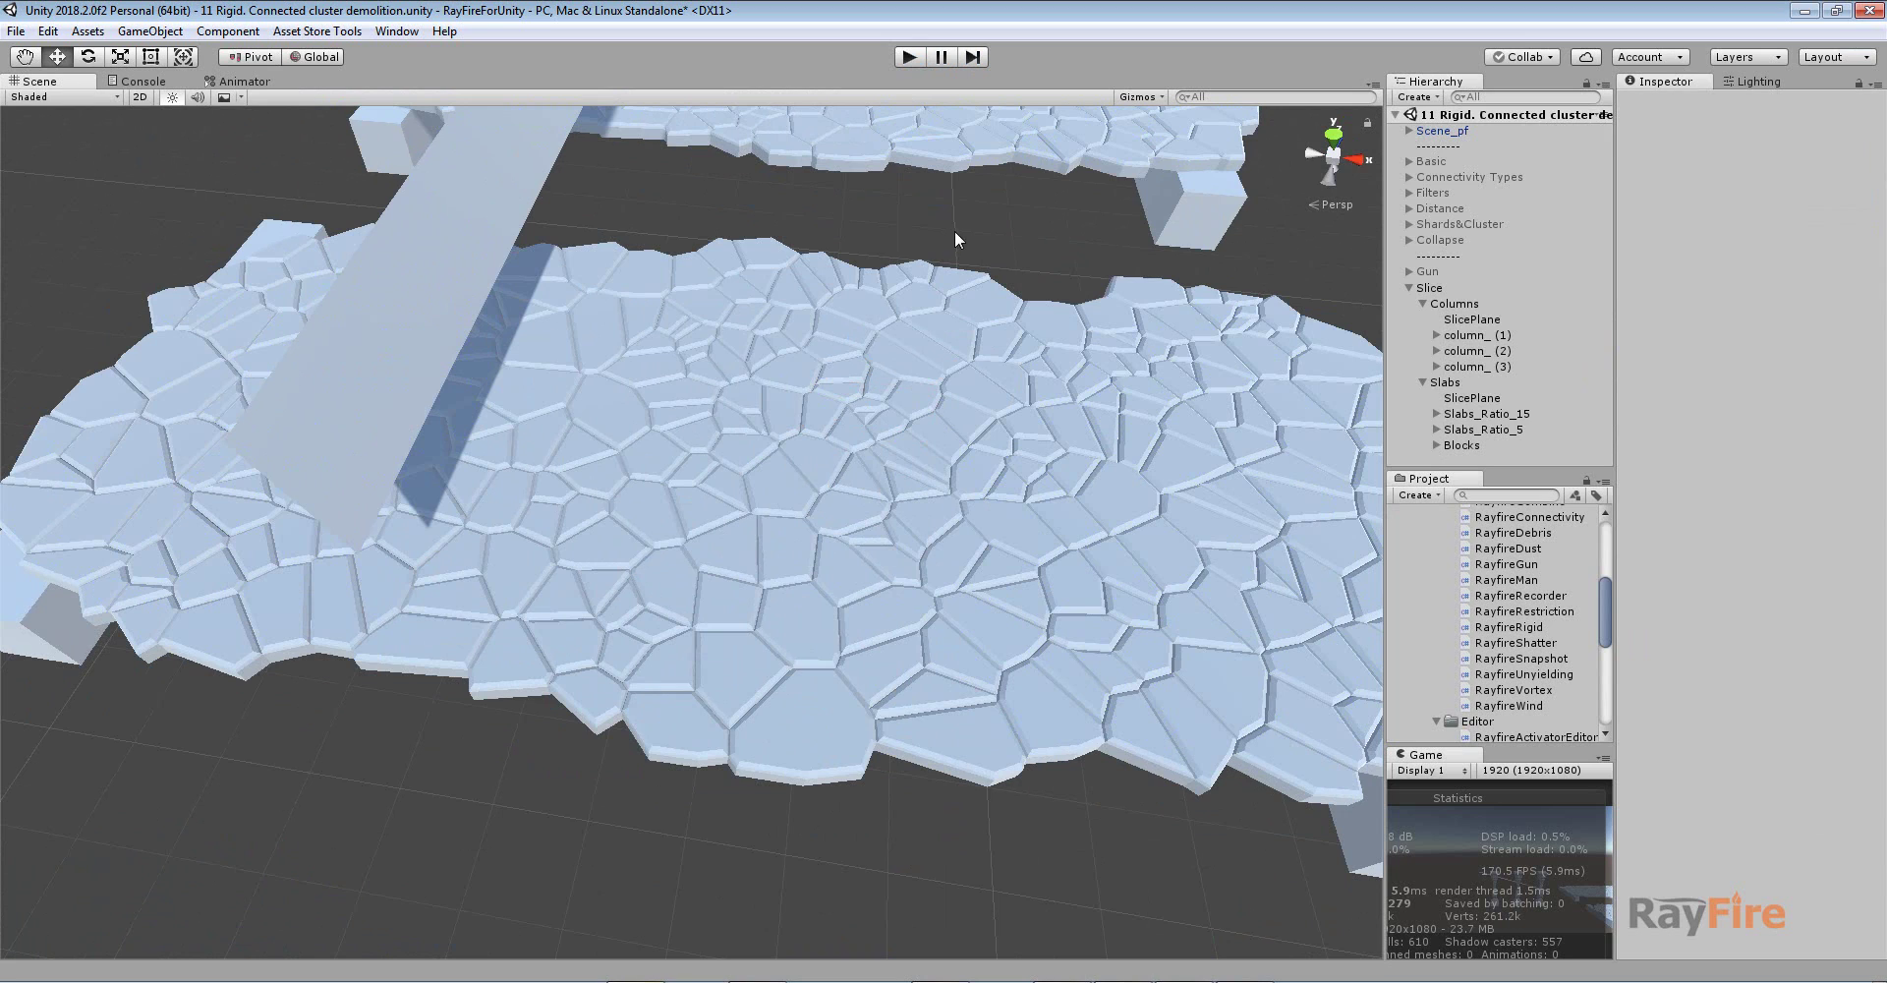
pyautogui.click(953, 295)
pyautogui.scroll(-3, 1750, 491)
pyautogui.click(1651, 699)
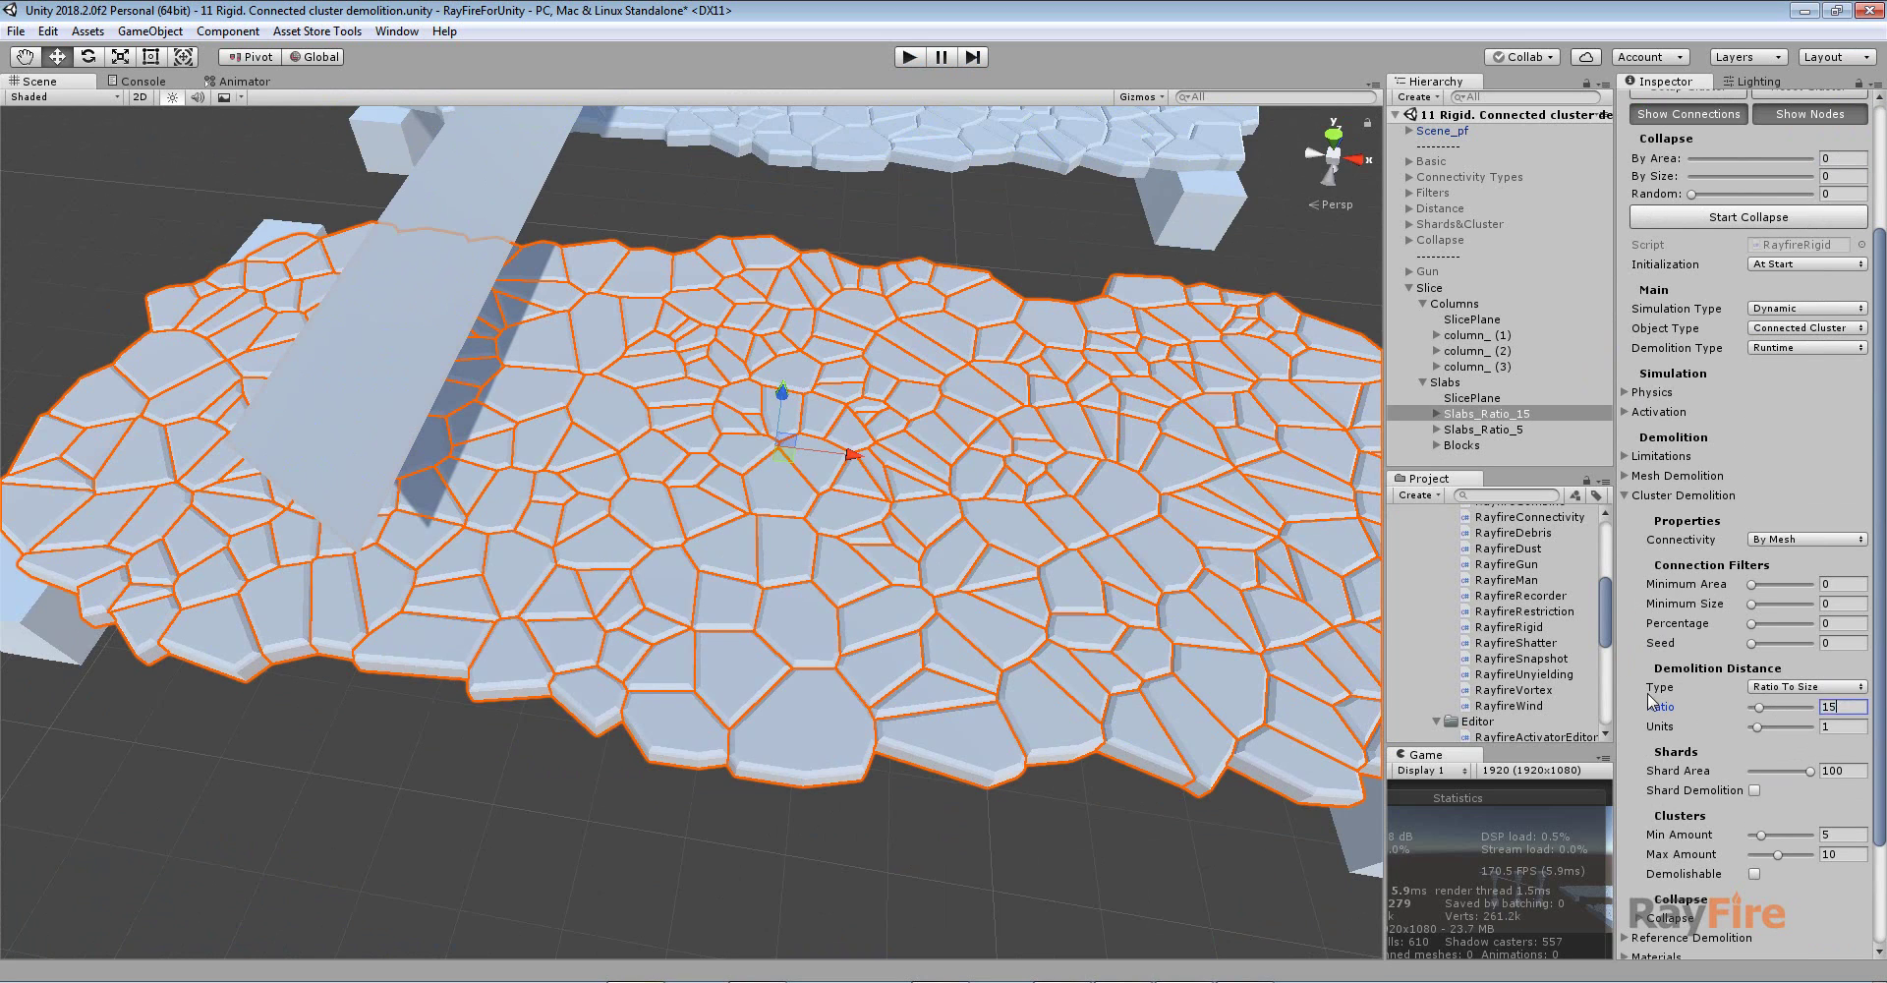
pyautogui.write('20')
pyautogui.click(1769, 771)
pyautogui.click(1805, 771)
# - Start Play mode and slice both slabs again with the slabs' SlicePlane
pyautogui.click(906, 59)
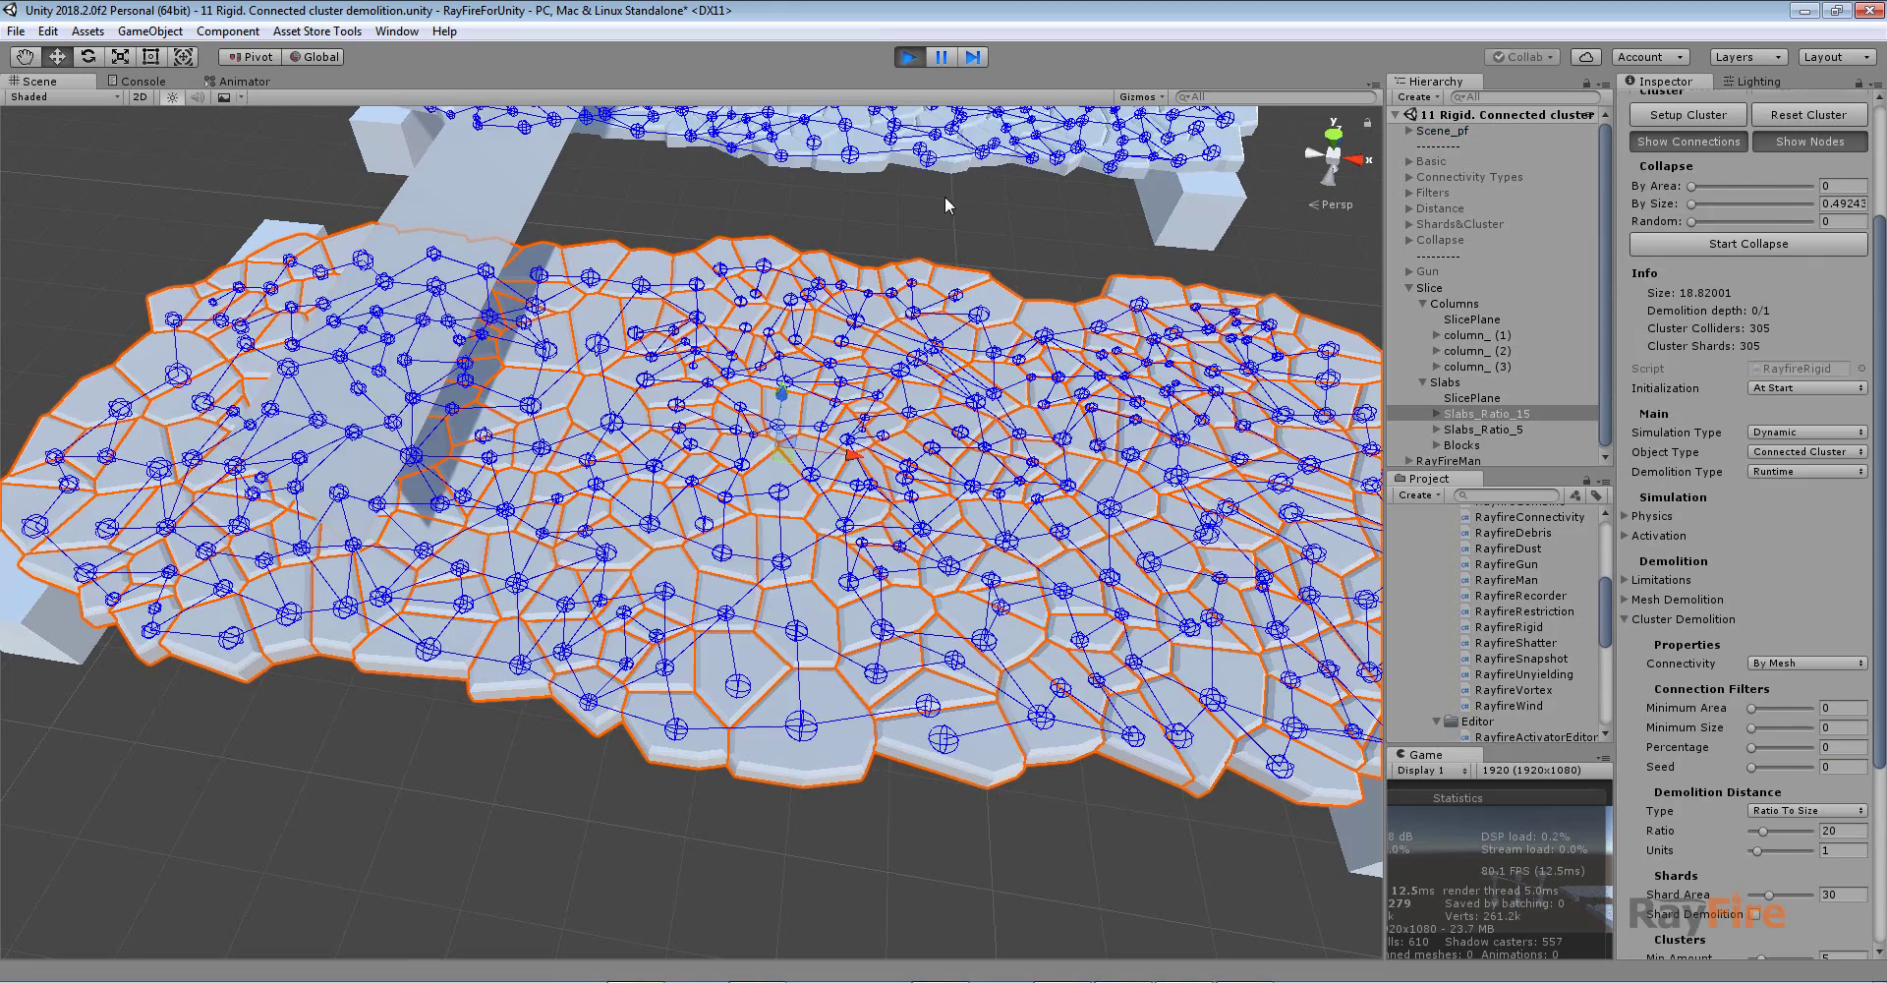
pyautogui.scroll(-5, 946, 196)
pyautogui.moveTo(771, 204); pyautogui.dragTo(719, 356, button='middle')
pyautogui.scroll(-4, 718, 356)
pyautogui.click(594, 427)
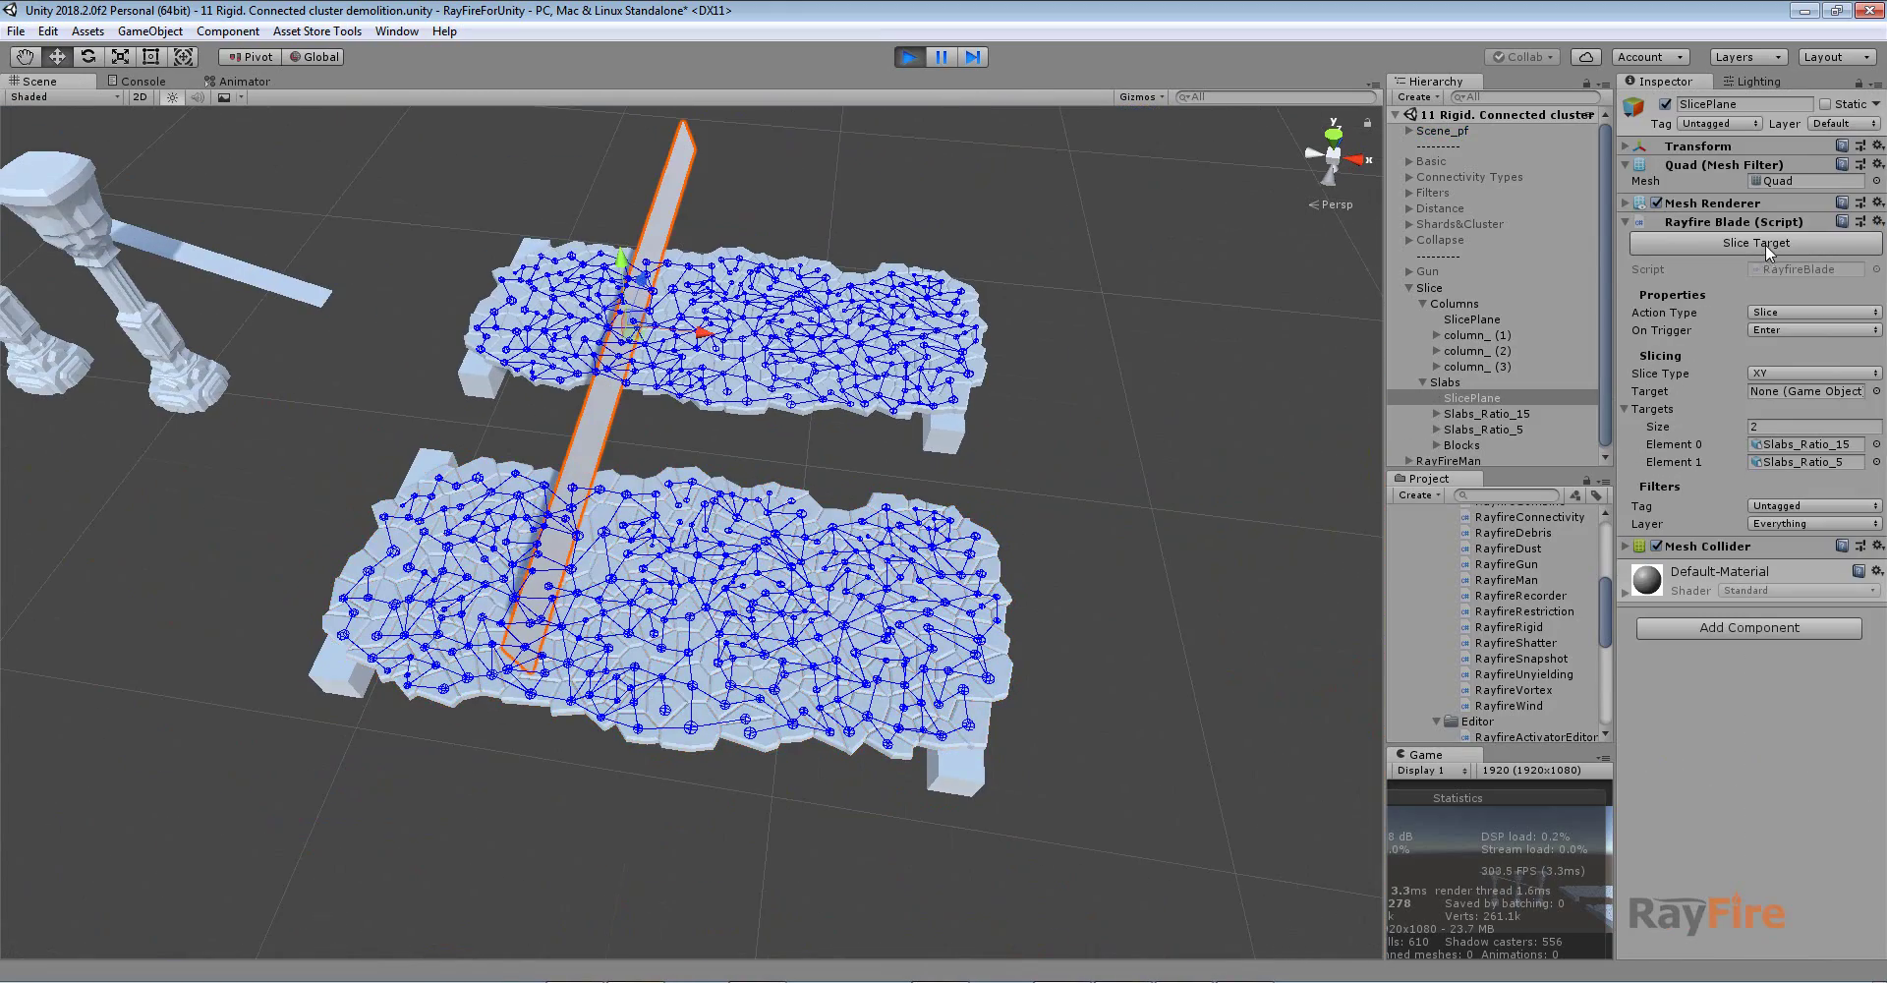
pyautogui.click(1751, 243)
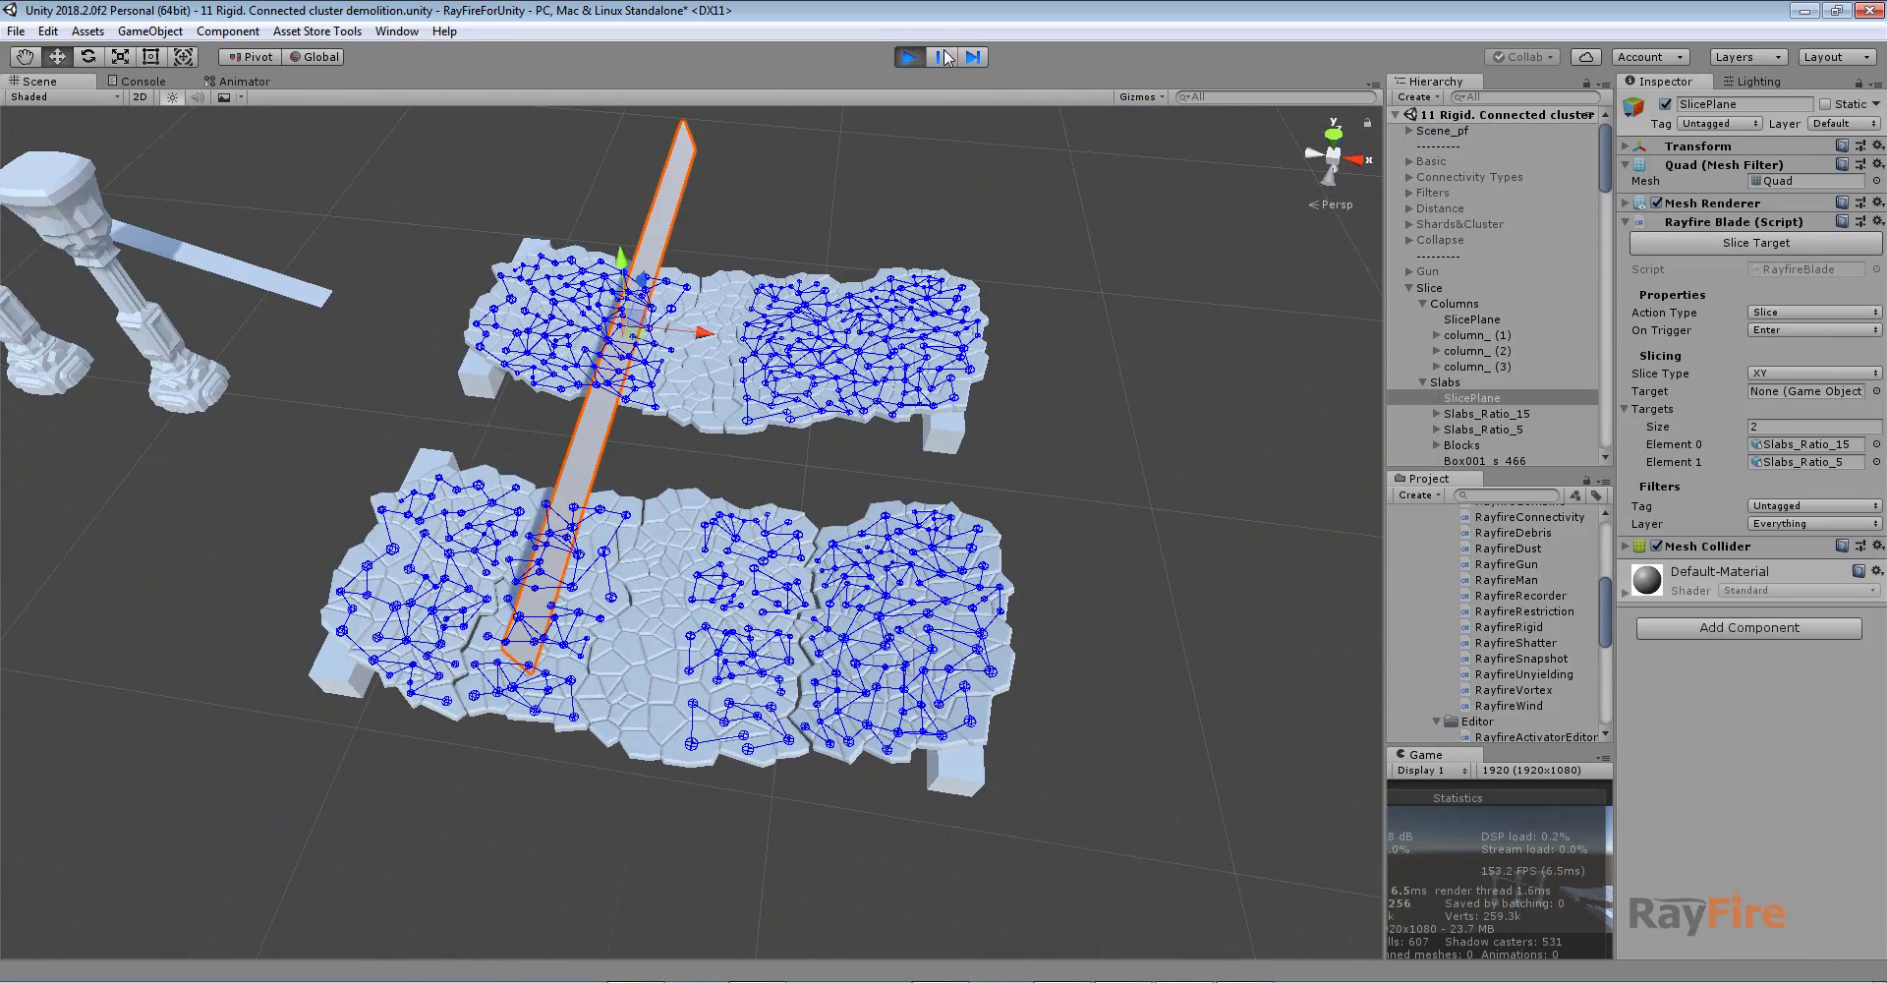
# - Select the detached single shards along the cut through Slabs_Ratio_15 to examine the shard zone
pyautogui.keyDown('alt'); pyautogui.moveTo(998, 346); pyautogui.dragTo(1072, 342); pyautogui.keyUp('alt')
pyautogui.scroll(7, 771, 544)
pyautogui.click(703, 499)
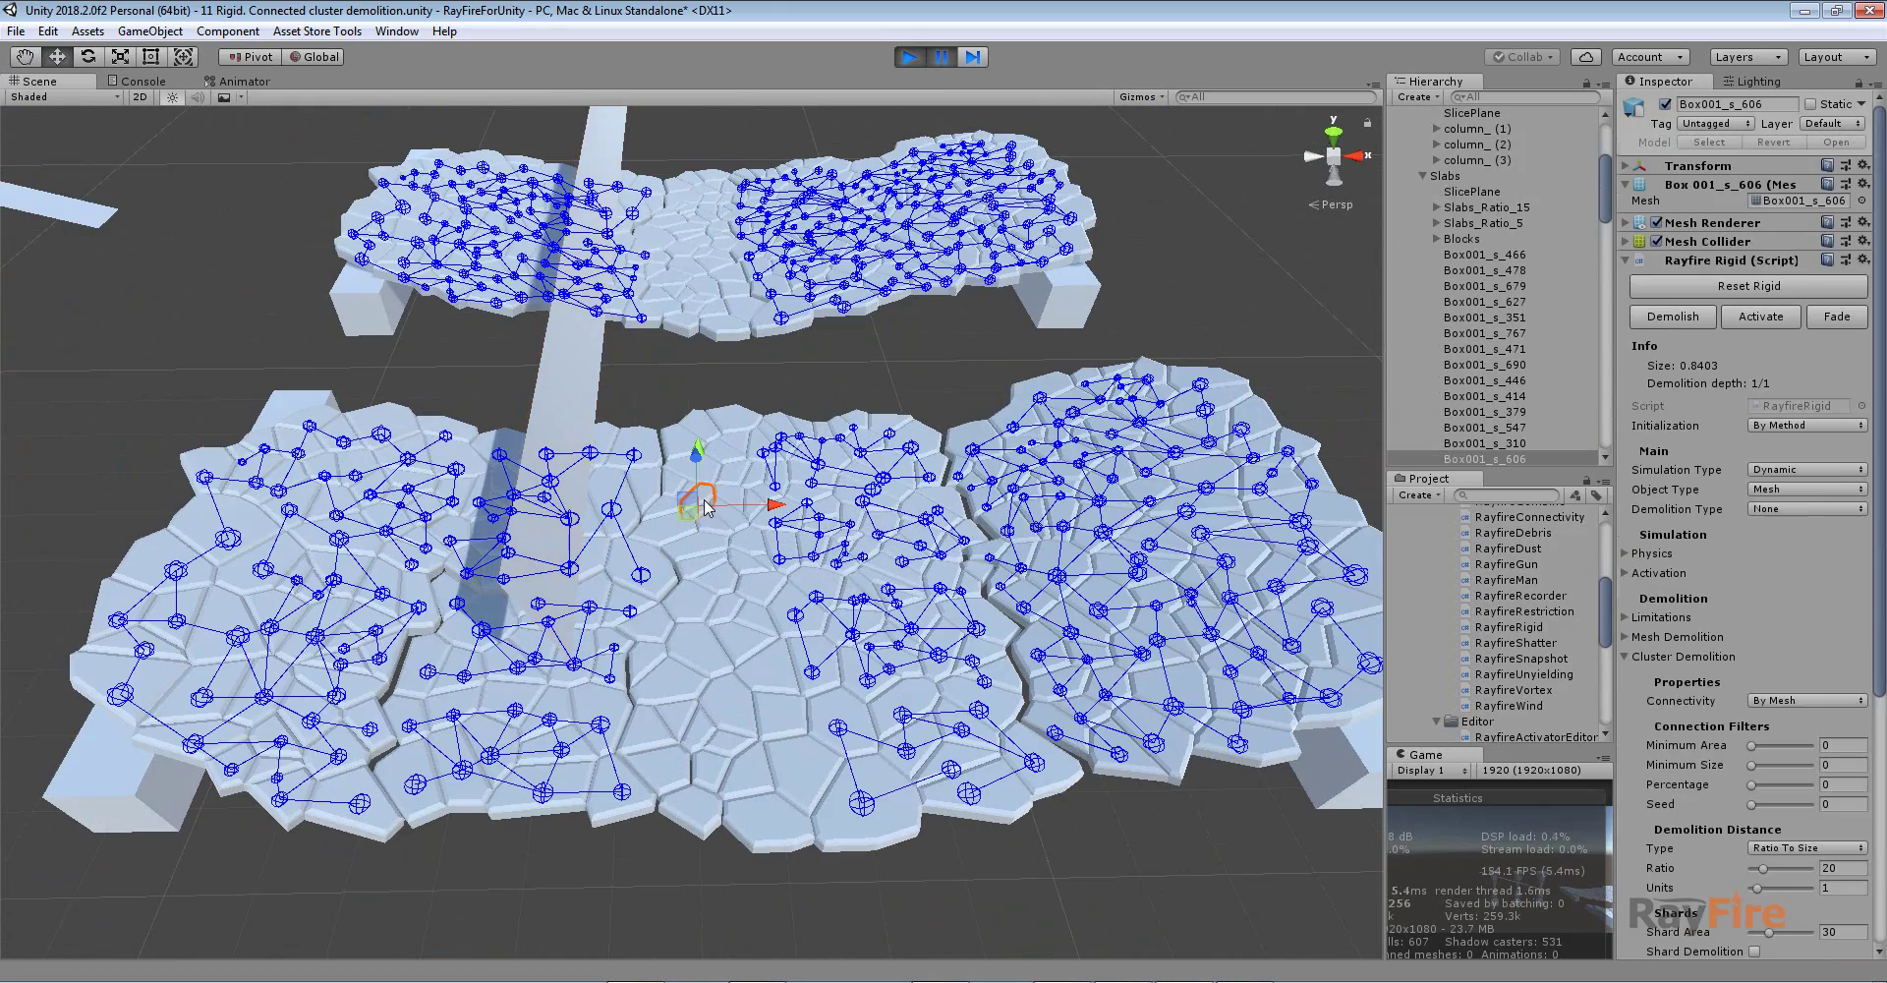
pyautogui.moveTo(644, 388); pyautogui.dragTo(770, 872)
pyautogui.keyDown('alt'); pyautogui.moveTo(720, 726); pyautogui.dragTo(737, 669); pyautogui.keyUp('alt')
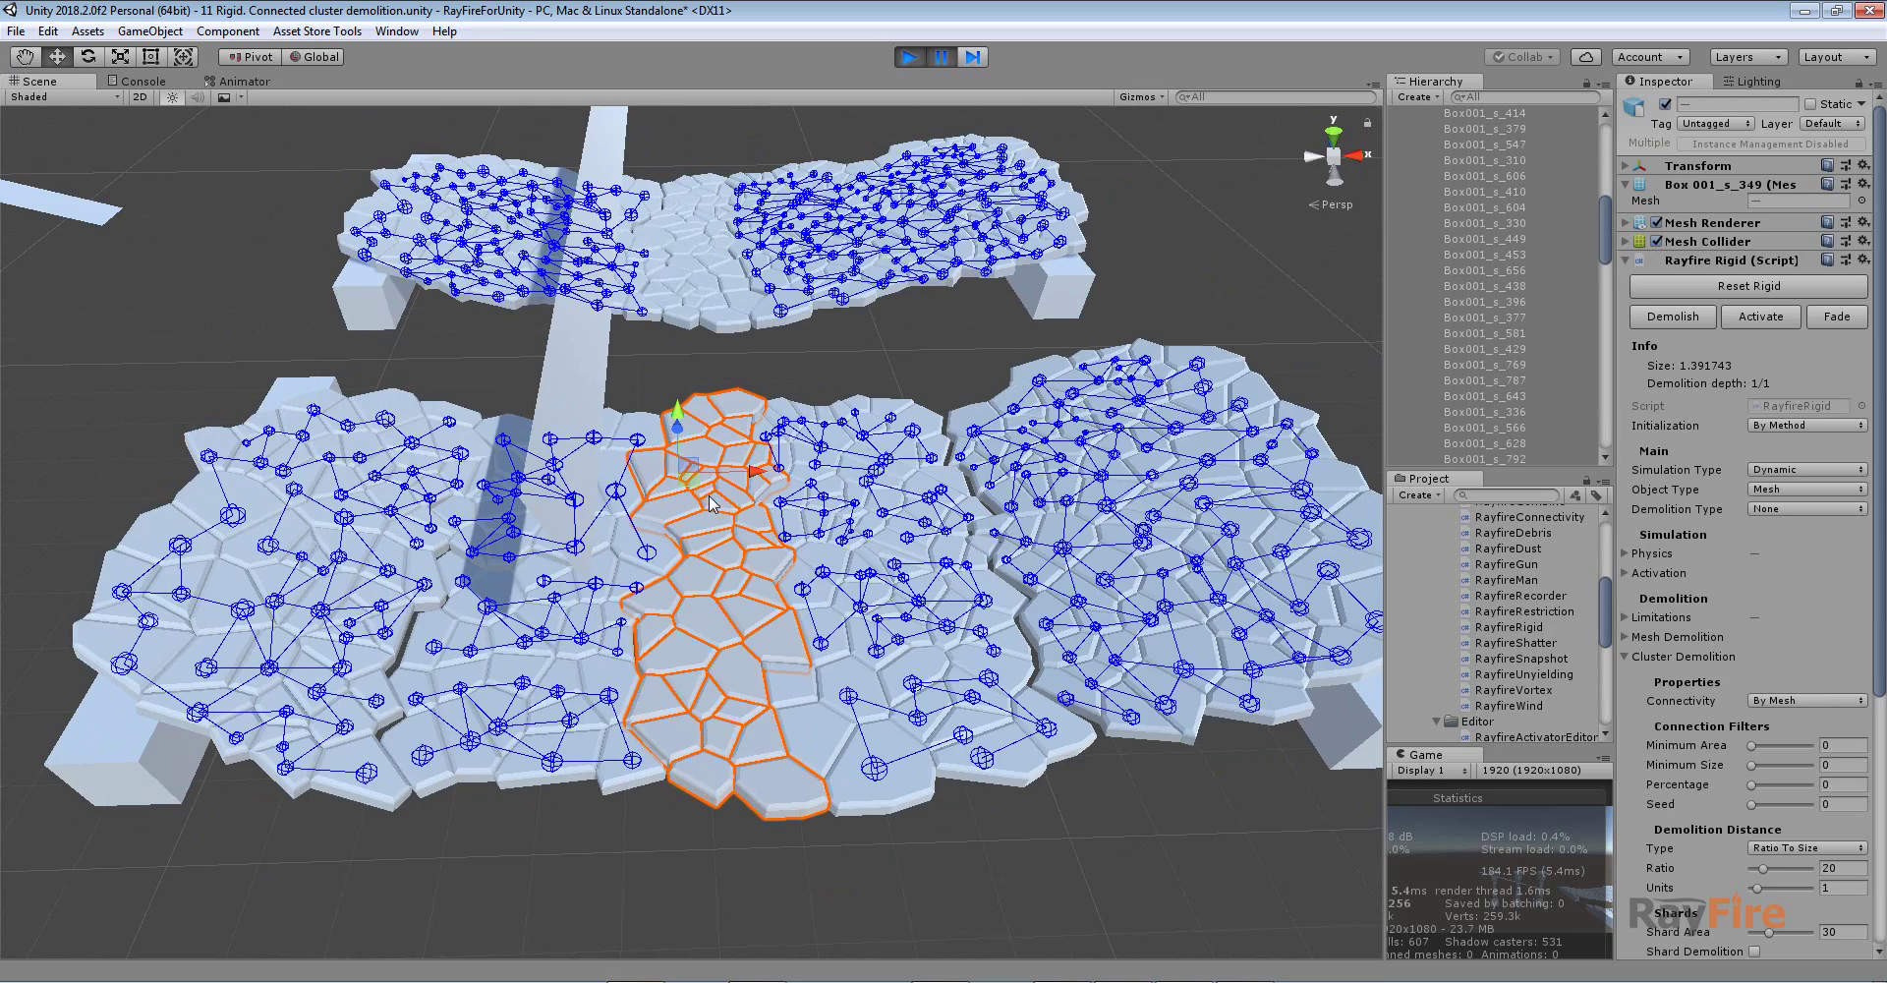
# - Inspect the small clusters on either side of the single shards in Slabs_Ratio_15 by selecting them in turn
pyautogui.click(816, 481)
pyautogui.click(852, 435)
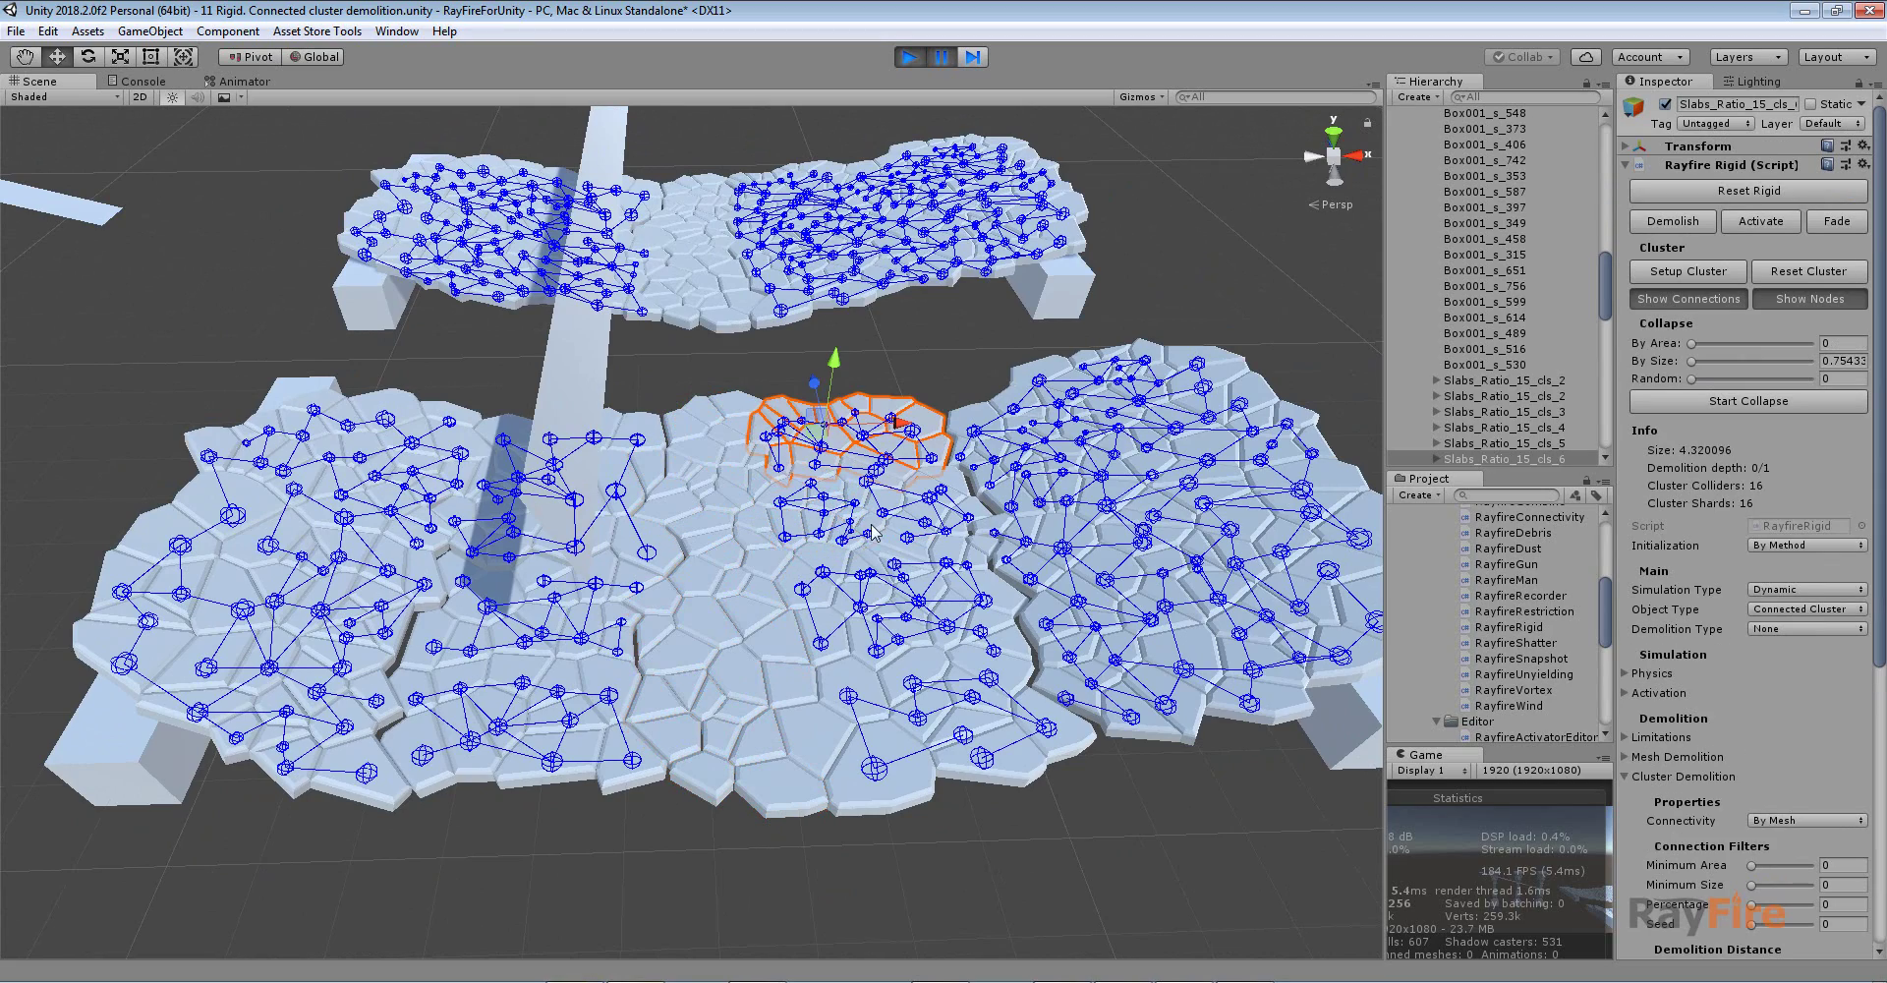
pyautogui.click(905, 644)
pyautogui.click(915, 680)
pyautogui.click(474, 686)
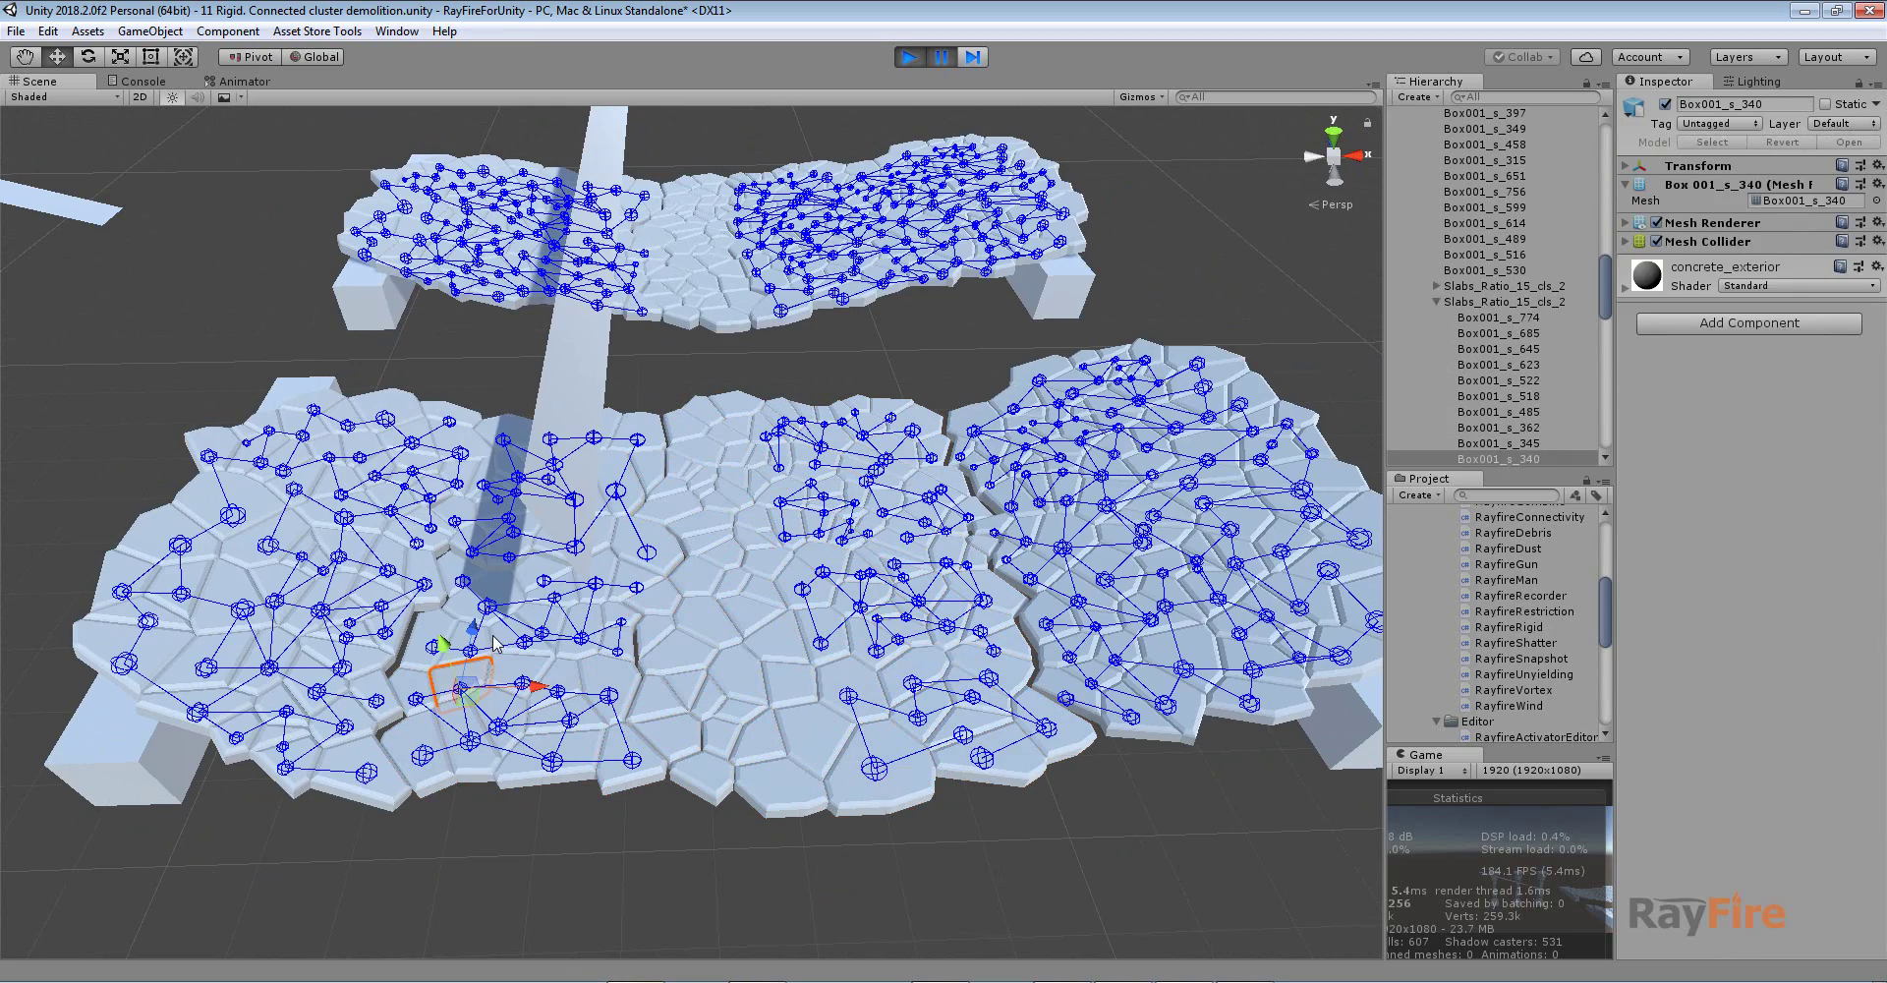
pyautogui.click(491, 636)
pyautogui.keyDown('alt'); pyautogui.moveTo(730, 584); pyautogui.dragTo(581, 562); pyautogui.keyUp('alt')
pyautogui.click(480, 460)
pyautogui.click(482, 464)
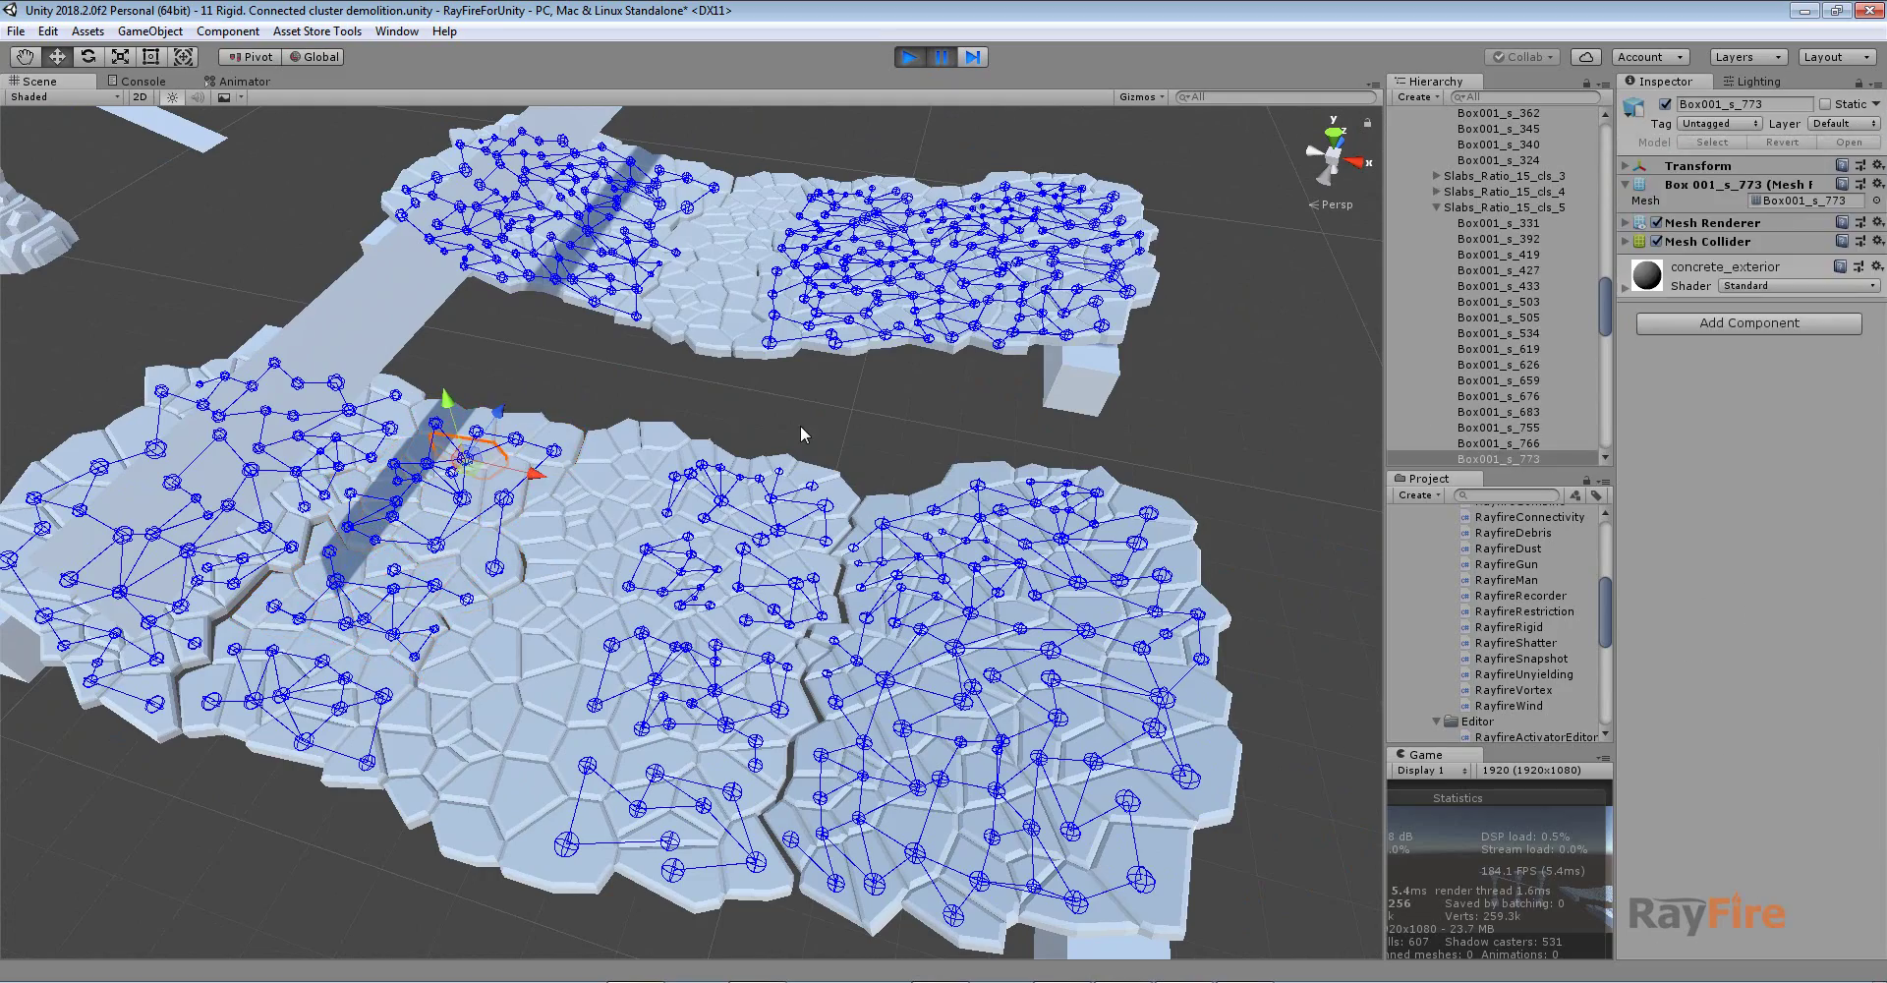
# - Clear the selection, compare the fragments of both sliced slabs from several angles, and select their SlicePlane
pyautogui.click(798, 425)
pyautogui.scroll(-6, 780, 433)
pyautogui.keyDown('alt'); pyautogui.moveTo(729, 515); pyautogui.dragTo(826, 497); pyautogui.keyUp('alt')
pyautogui.moveTo(821, 379); pyautogui.dragTo(816, 486, button='middle')
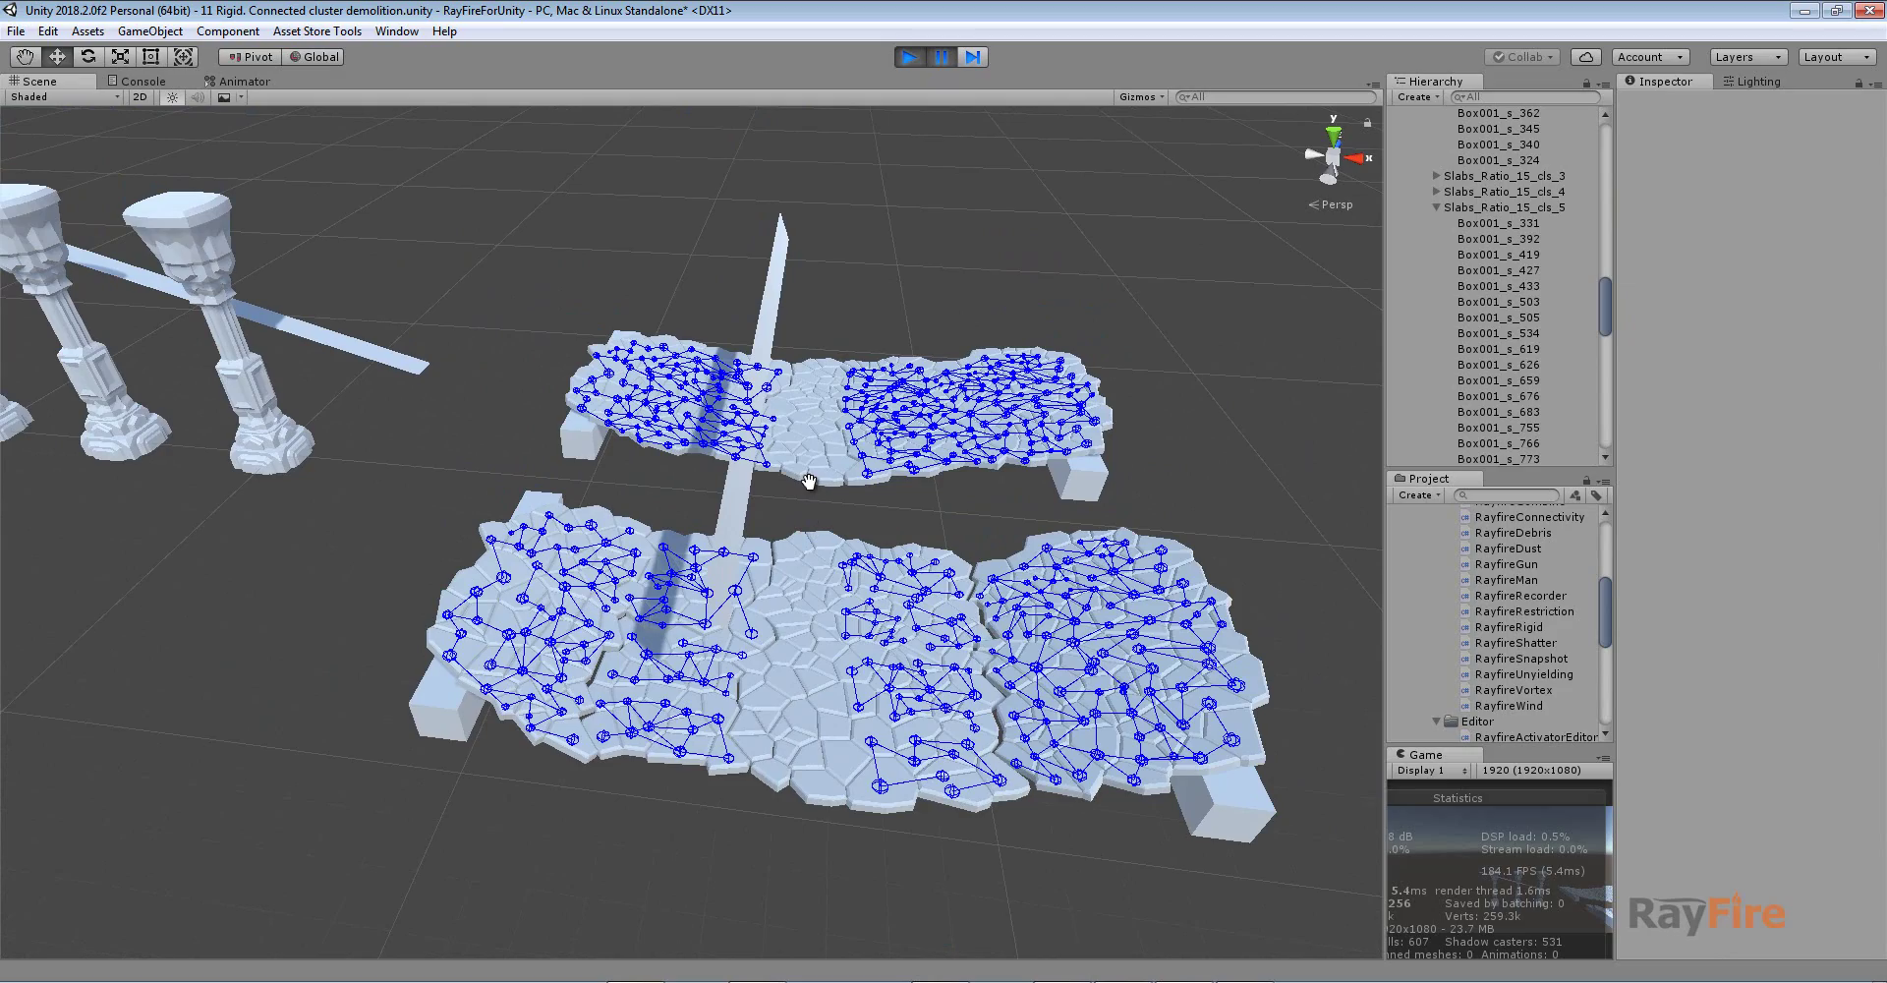
pyautogui.keyDown('alt'); pyautogui.moveTo(812, 472); pyautogui.dragTo(841, 381); pyautogui.keyUp('alt')
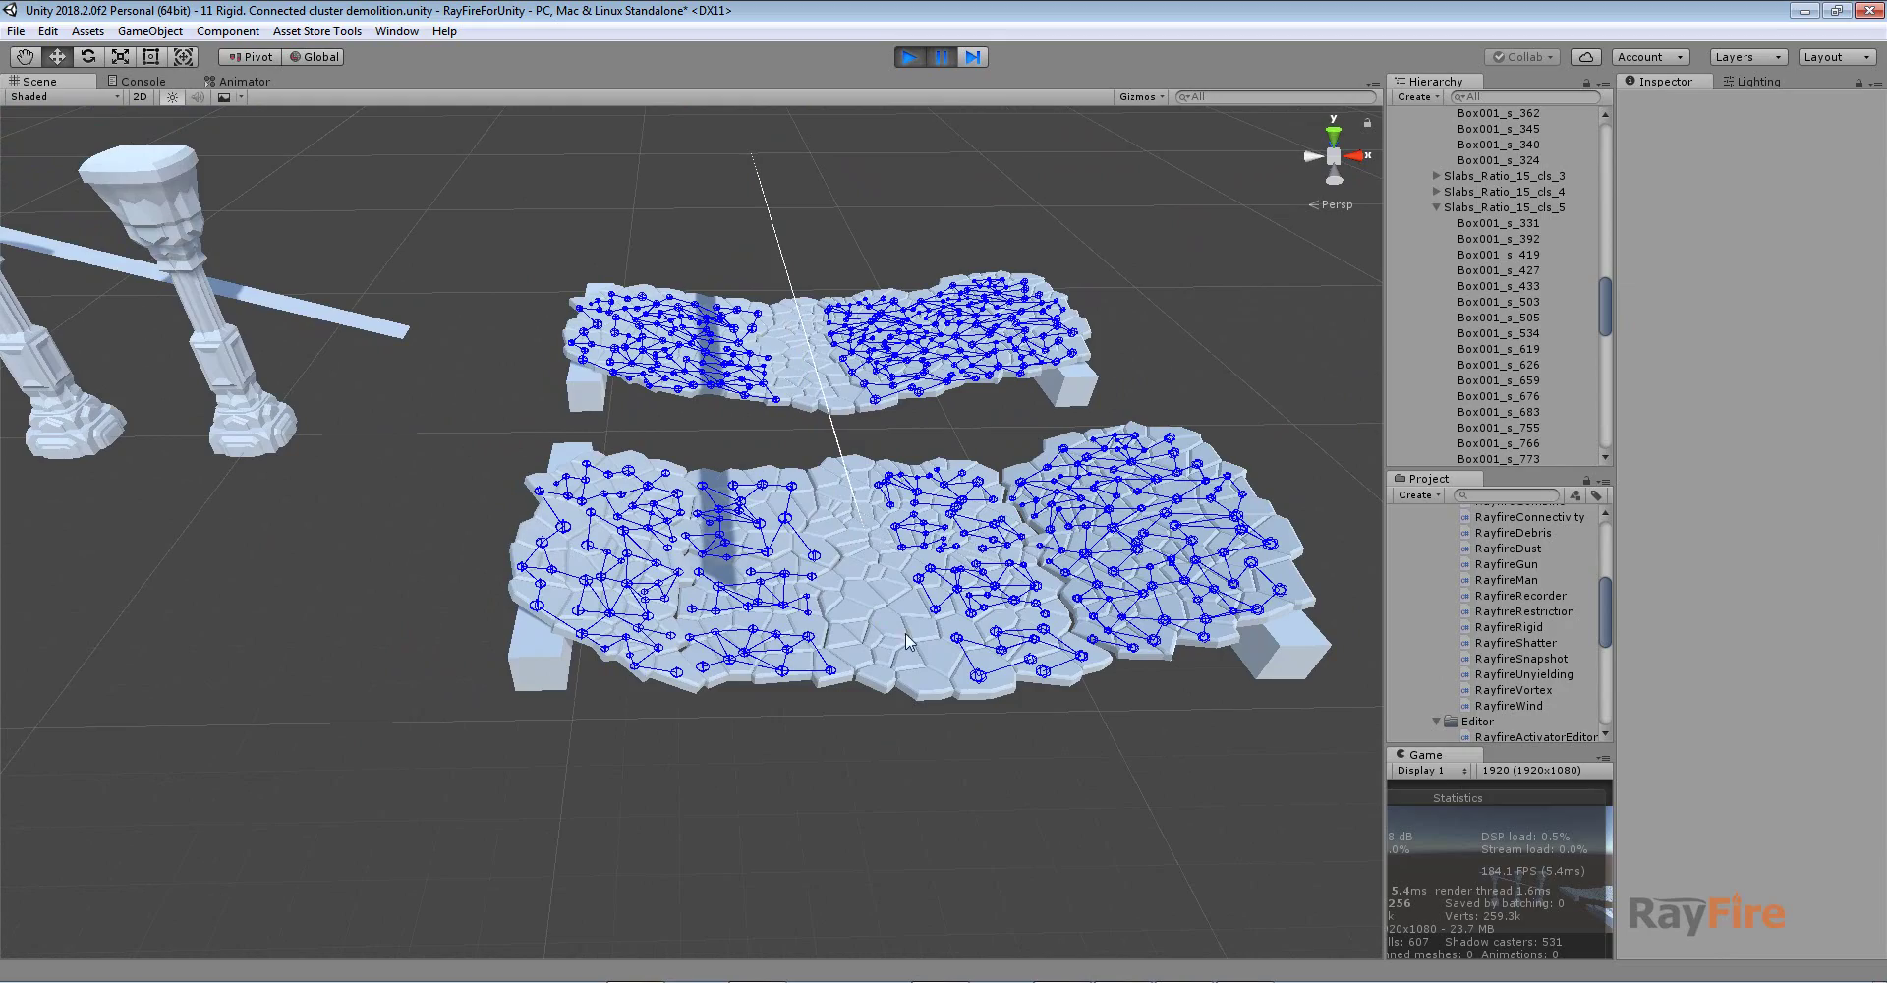
pyautogui.keyDown('alt'); pyautogui.moveTo(906, 641); pyautogui.dragTo(682, 521); pyautogui.keyUp('alt')
pyautogui.click(682, 521)
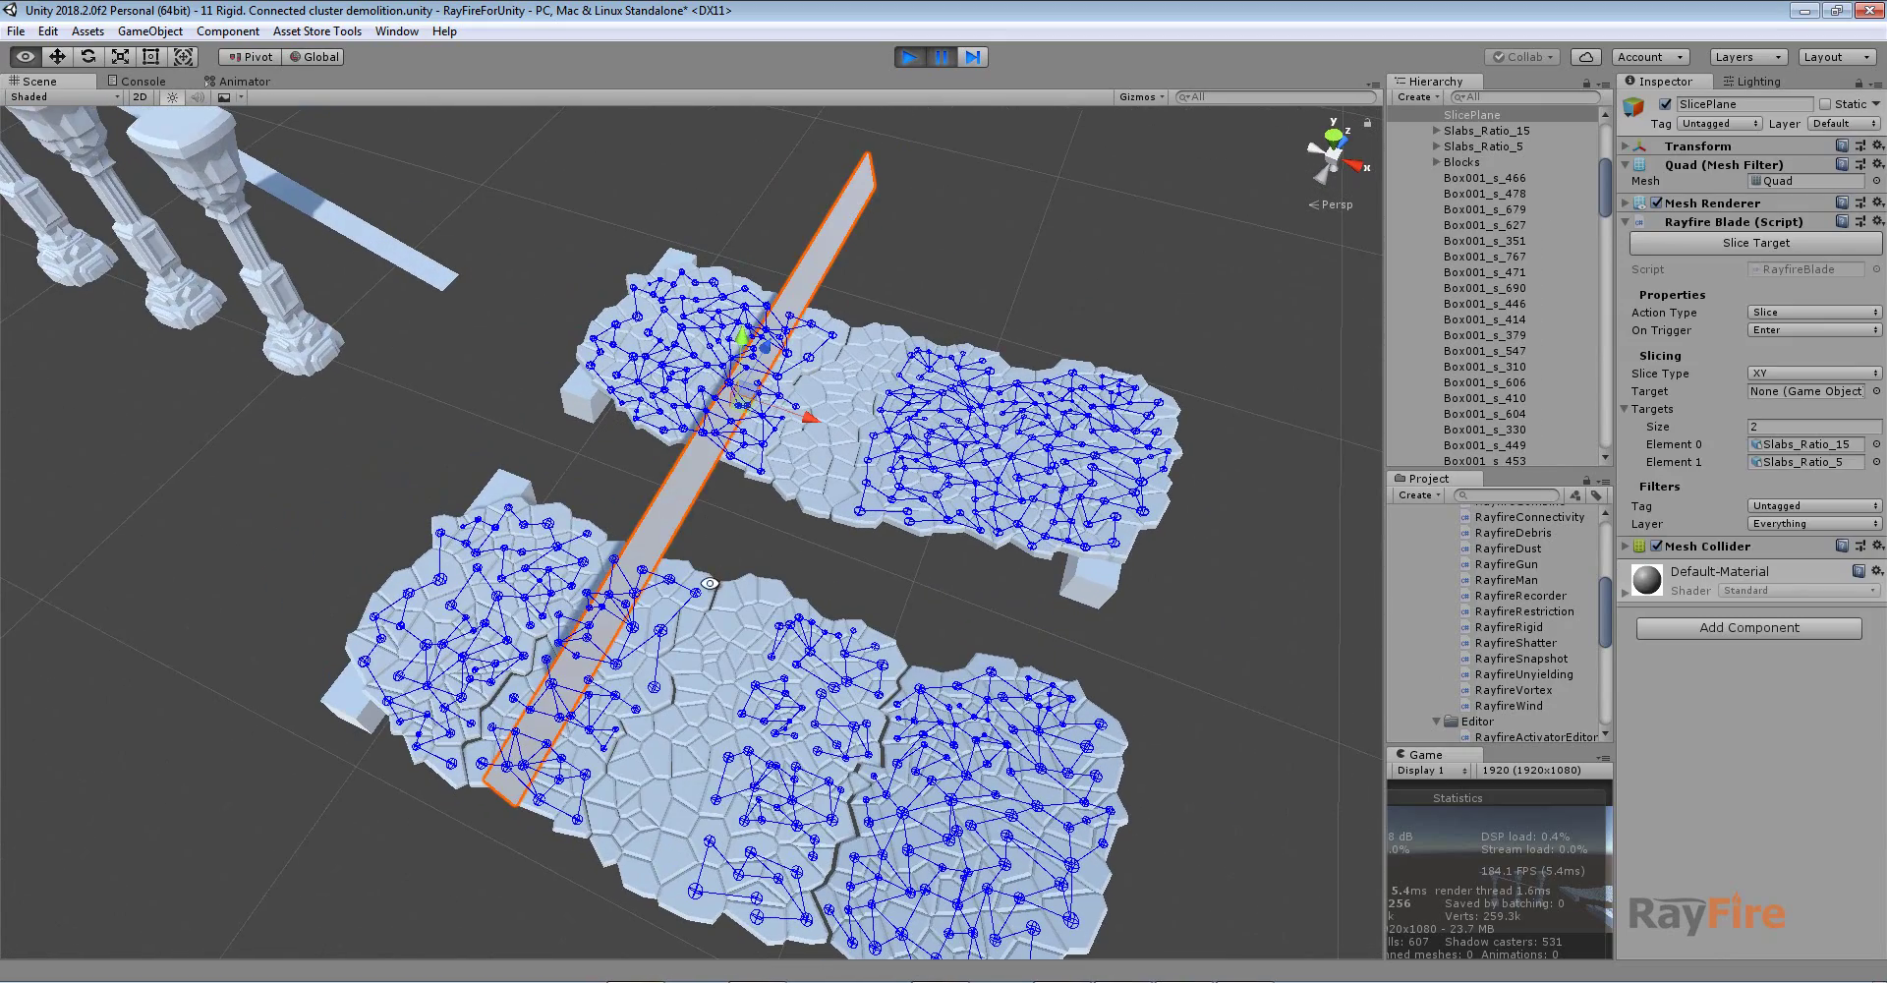
pyautogui.keyDown('alt'); pyautogui.moveTo(708, 582); pyautogui.dragTo(747, 560); pyautogui.keyUp('alt')
pyautogui.keyDown('alt'); pyautogui.moveTo(610, 481); pyautogui.dragTo(704, 502); pyautogui.keyUp('alt')
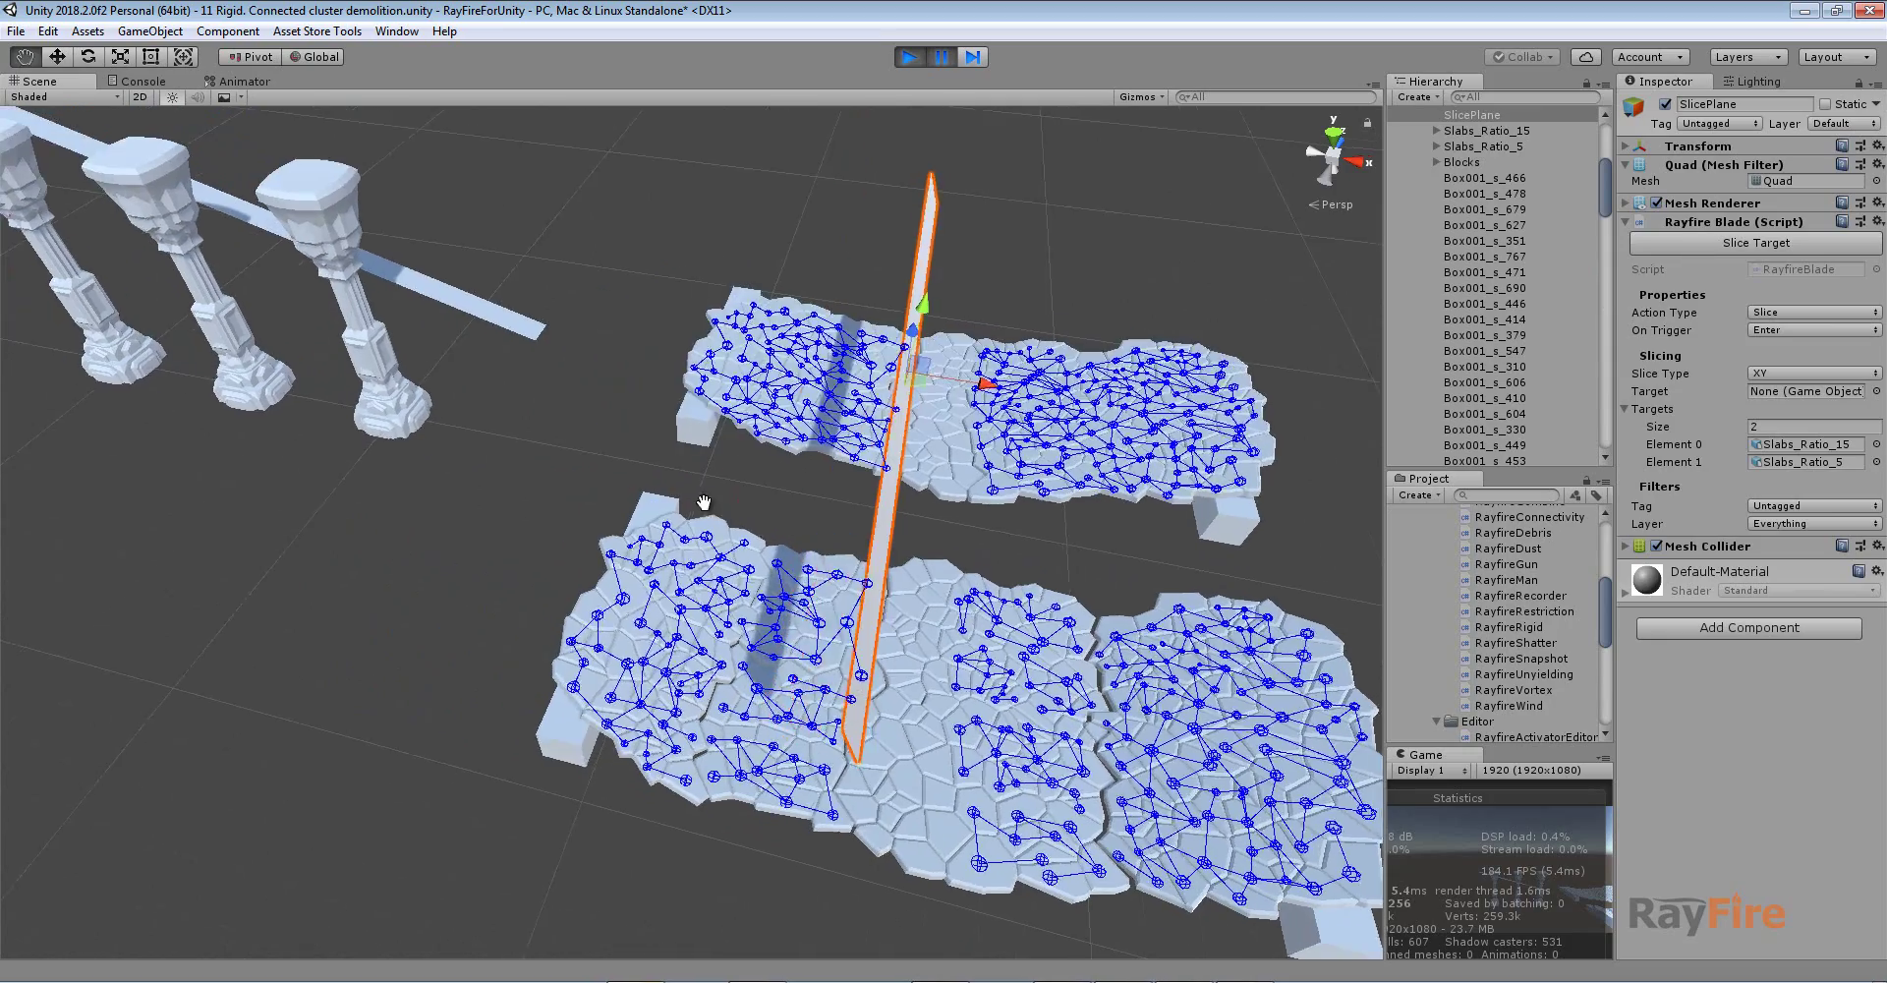
pyautogui.scroll(-5, 1019, 565)
pyautogui.keyDown('alt'); pyautogui.moveTo(1019, 565); pyautogui.dragTo(969, 531); pyautogui.keyUp('alt')
pyautogui.moveTo(964, 543)
pyautogui.mouseDown(button='middle')
pyautogui.moveTo(959, 568)
pyautogui.moveTo(965, 552)
pyautogui.mouseUp(button='middle')
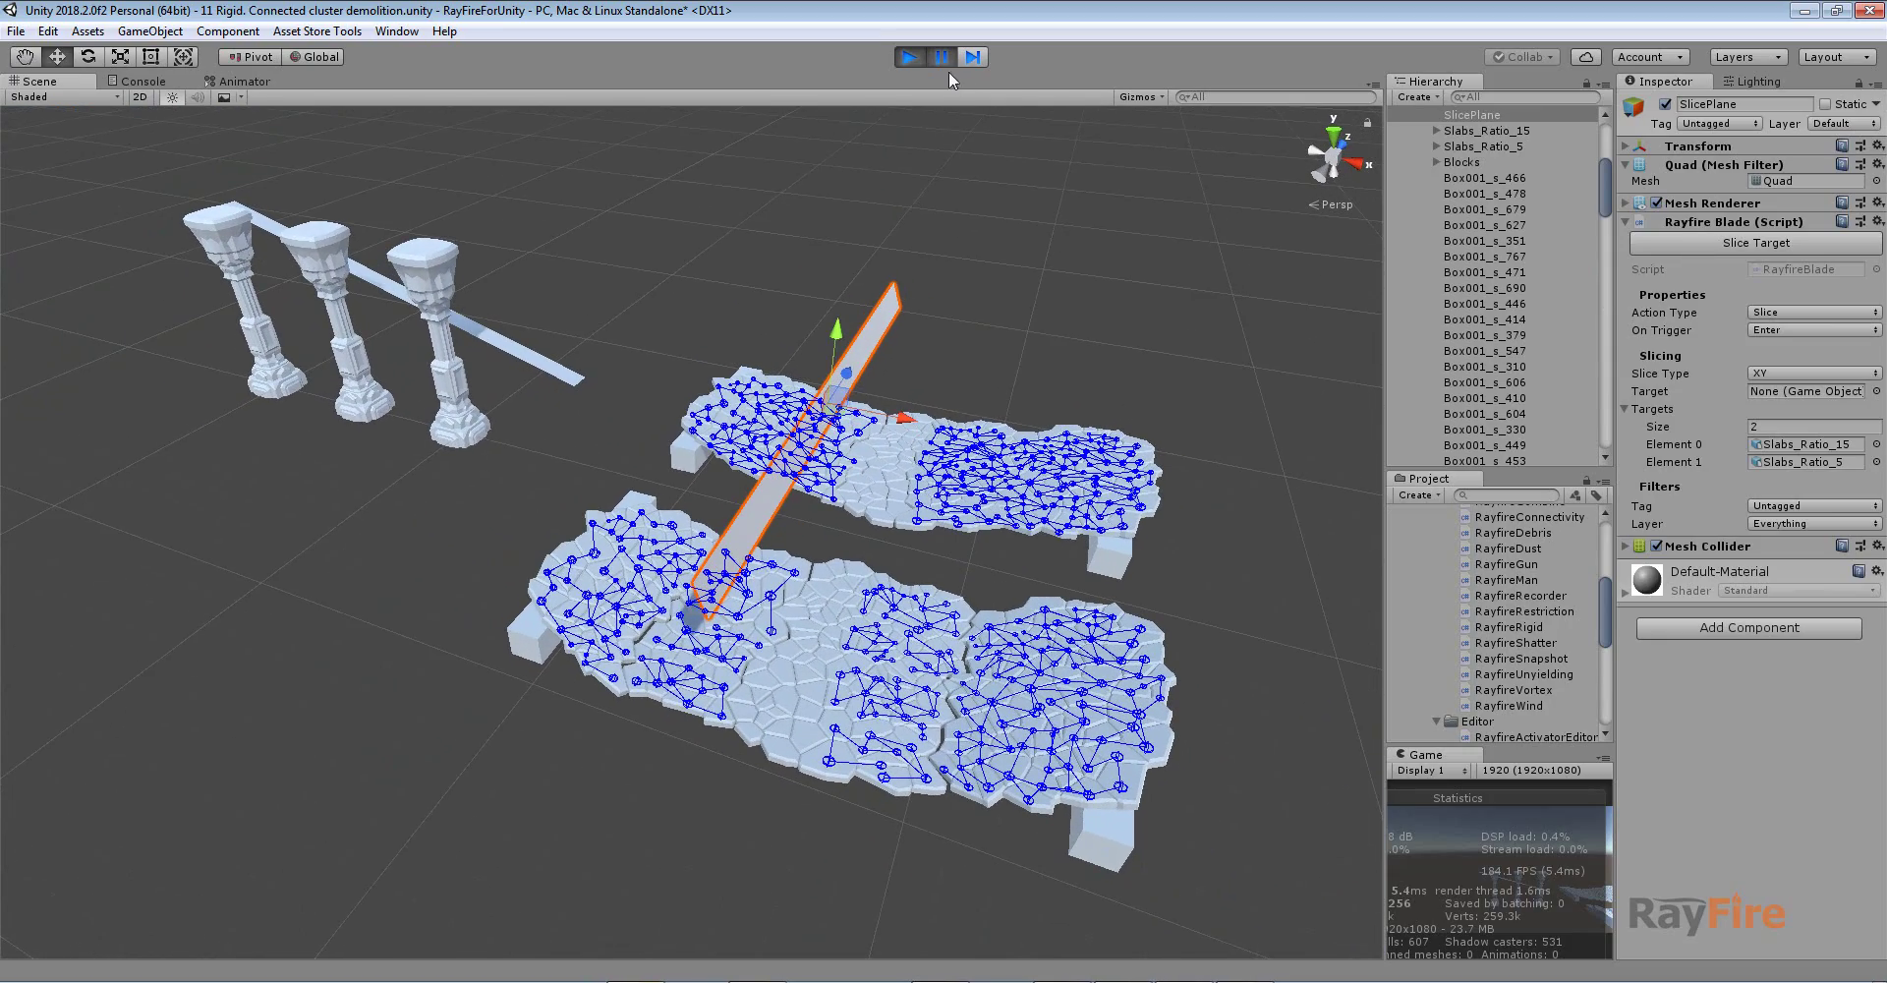